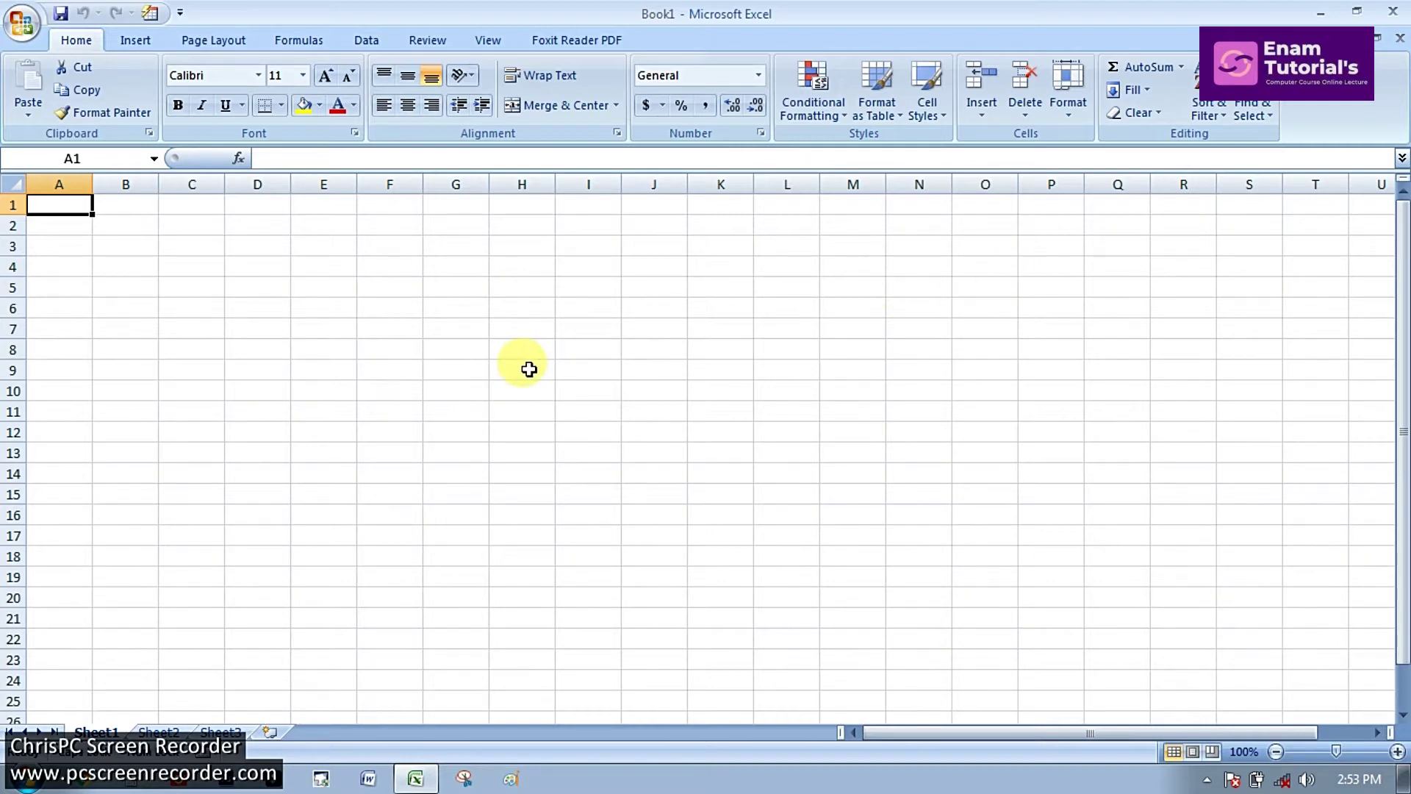
Step: Open the PIVOT 01 workbook from the Documents library
click(1321, 13)
double_click(37, 55)
double_click(460, 132)
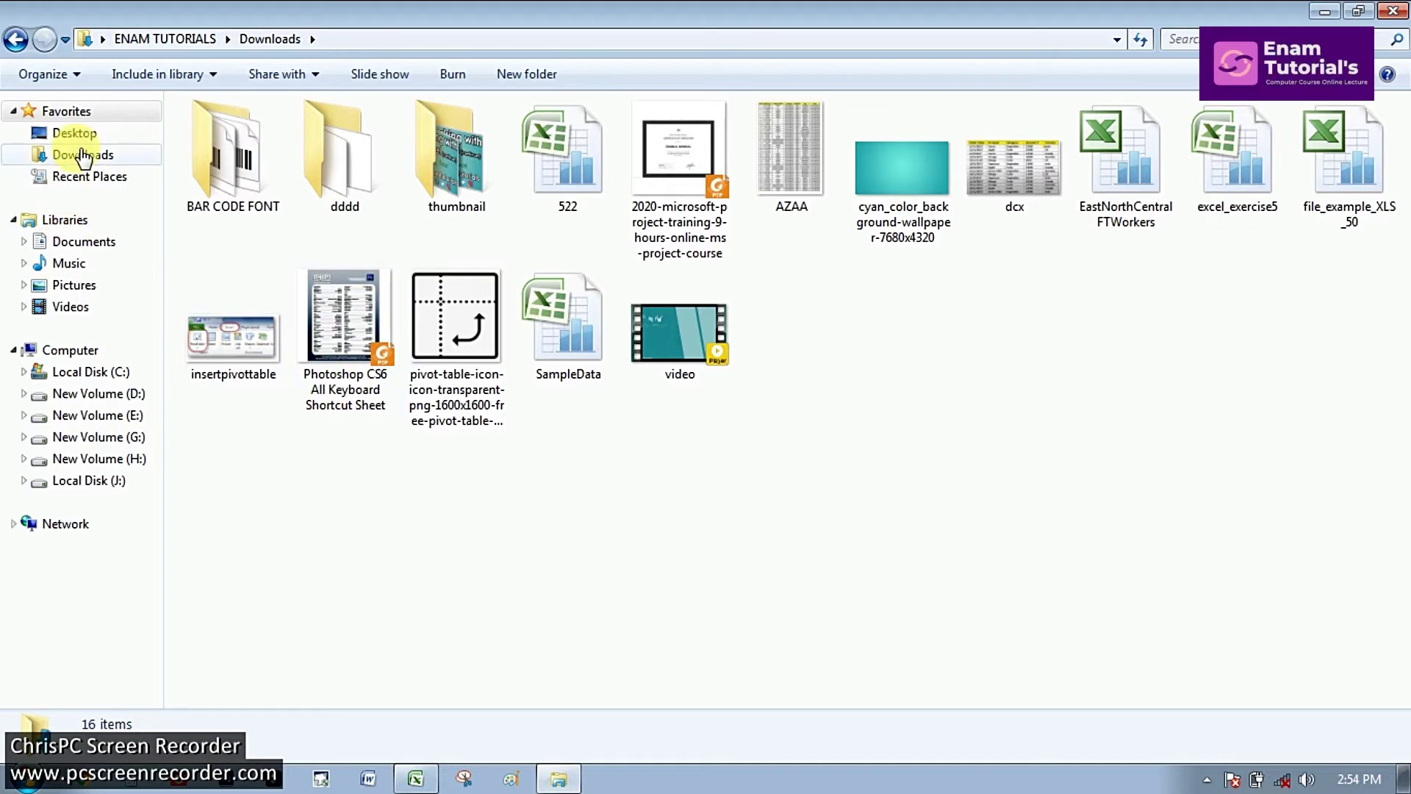
click(104, 246)
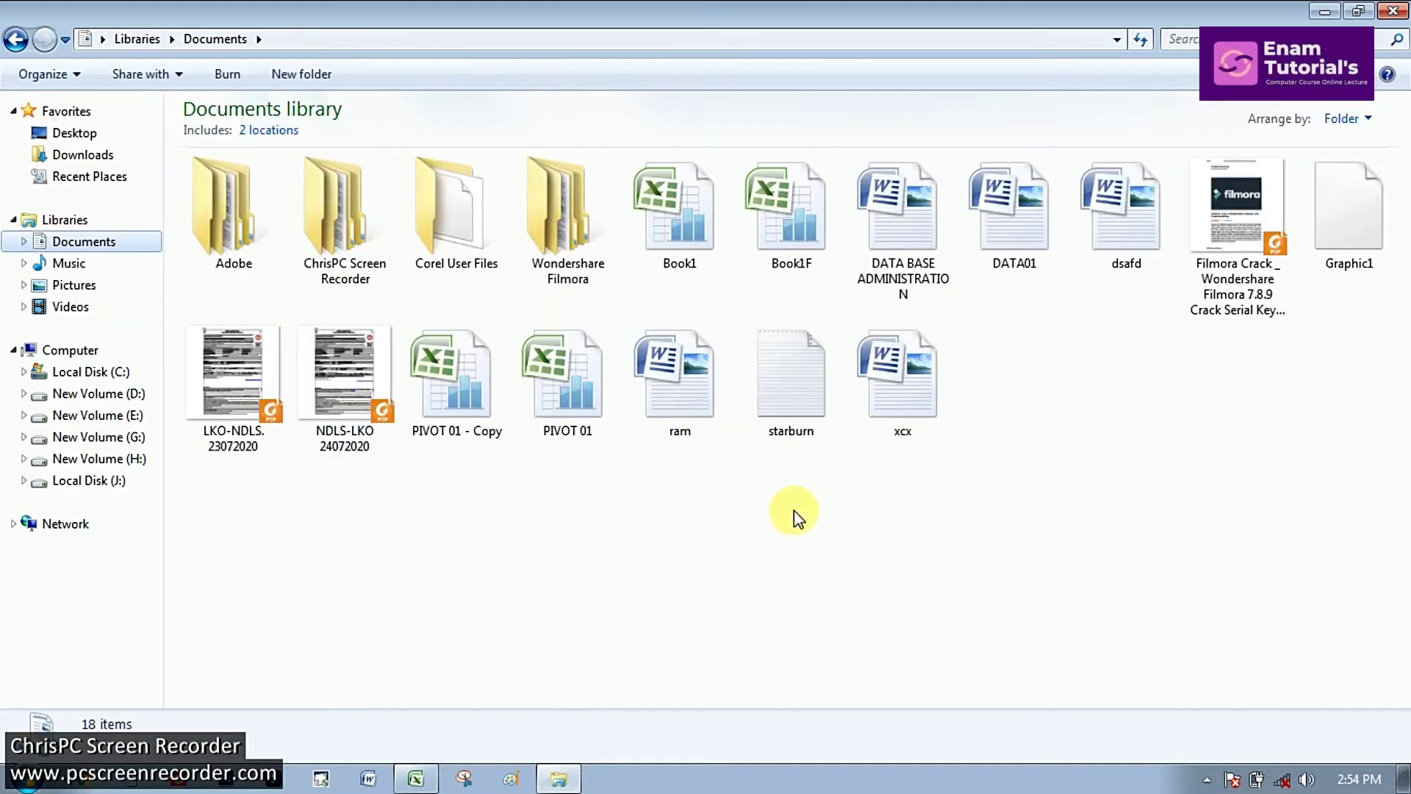
double_click(570, 382)
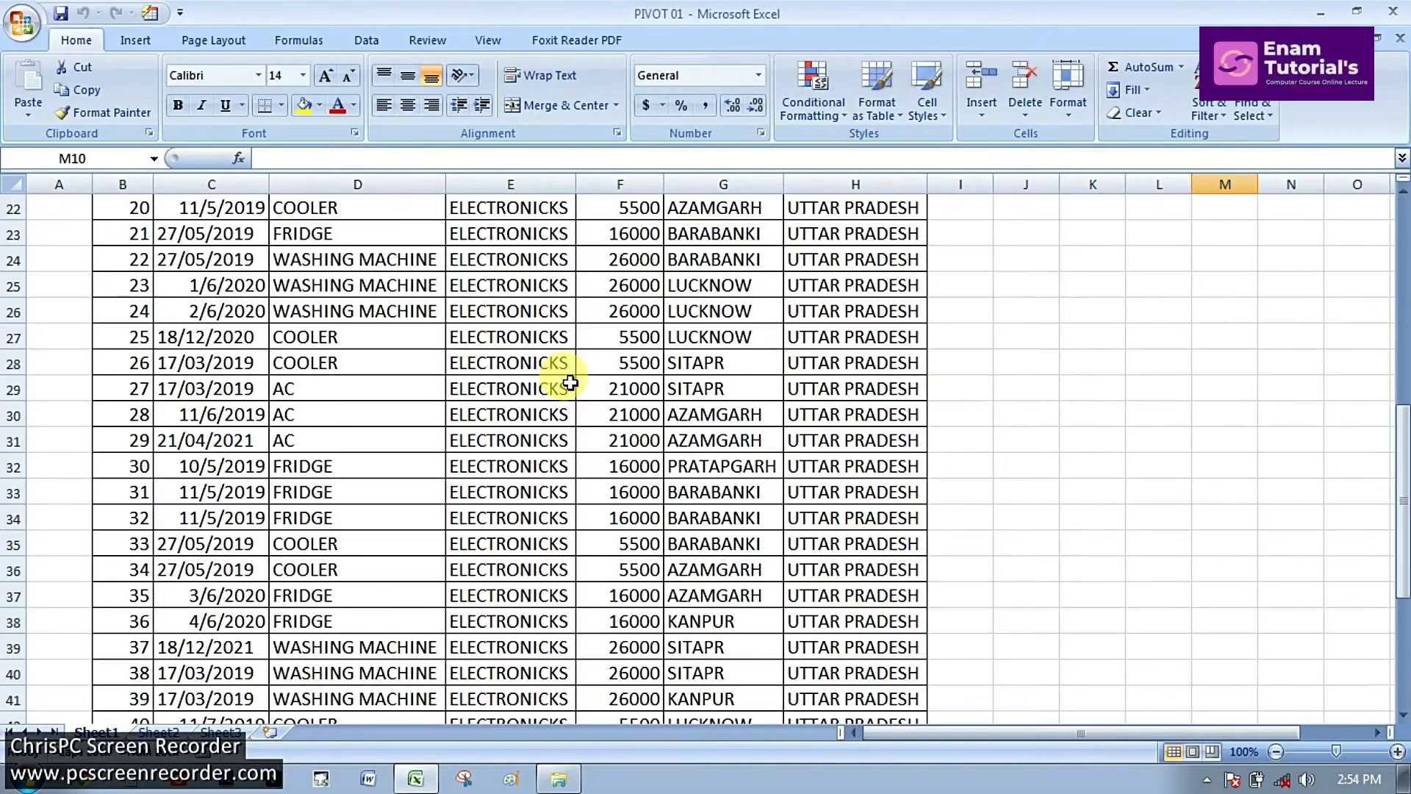
Step: Look through the order records on Sheet1, from the header row down to the lower rows
click(966, 436)
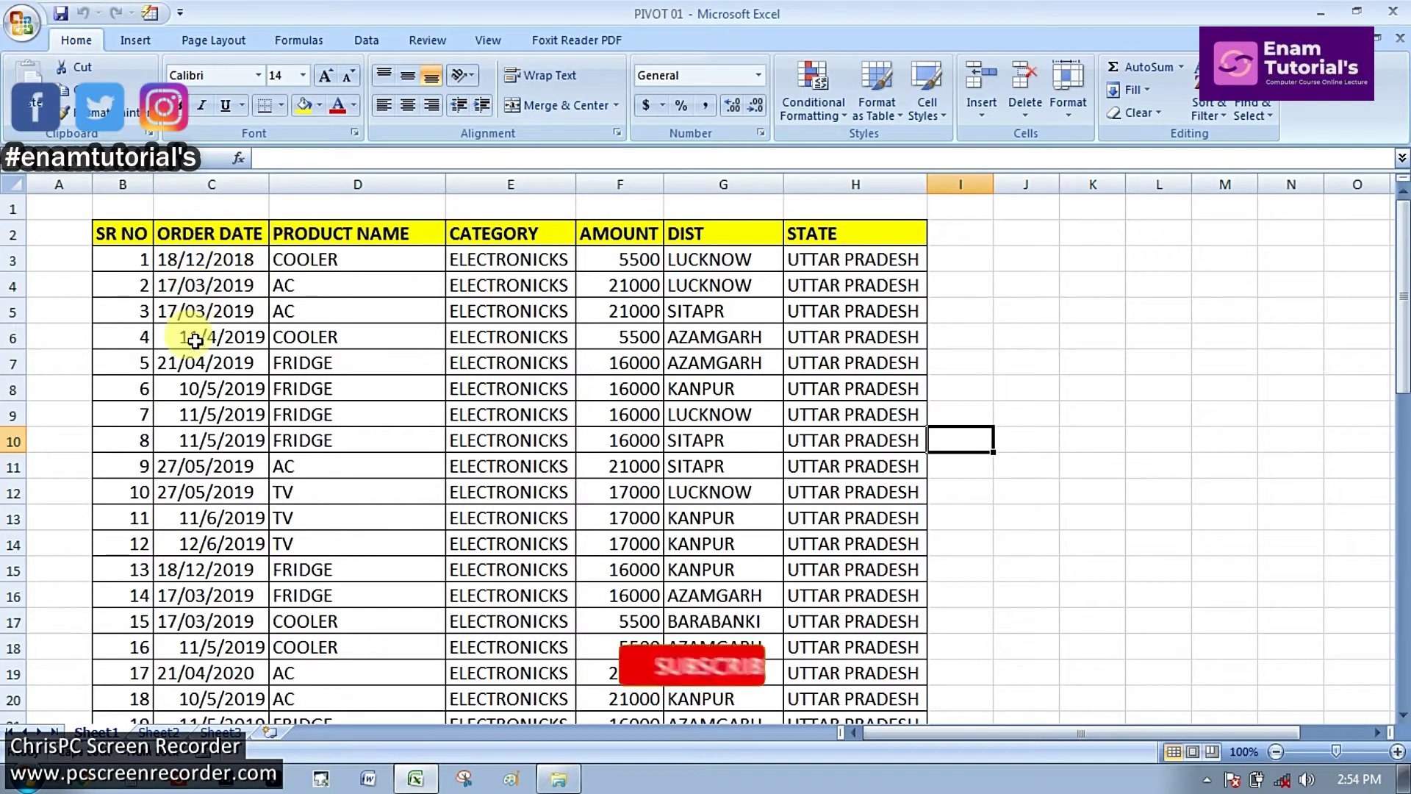
click(1073, 389)
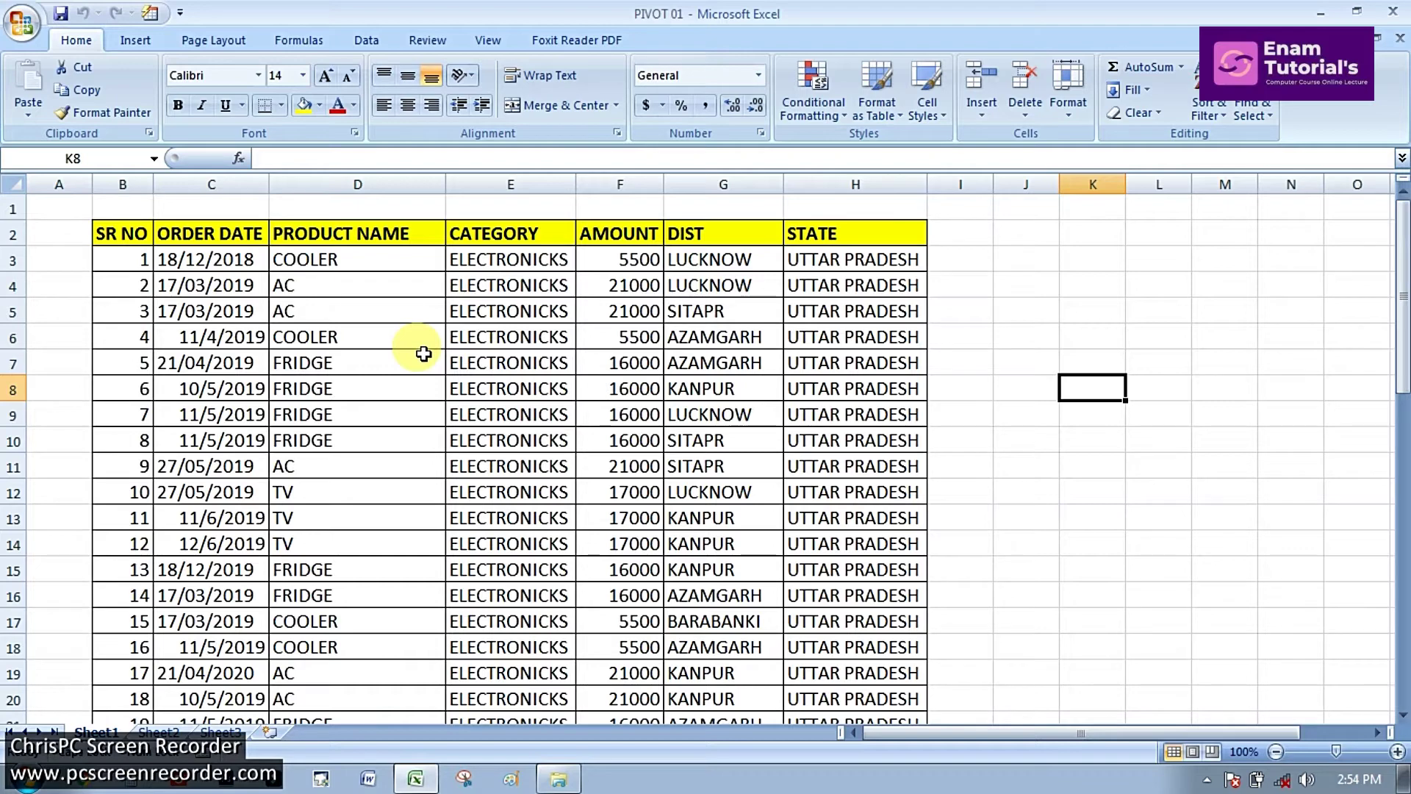
scroll(686, 457, down, 14)
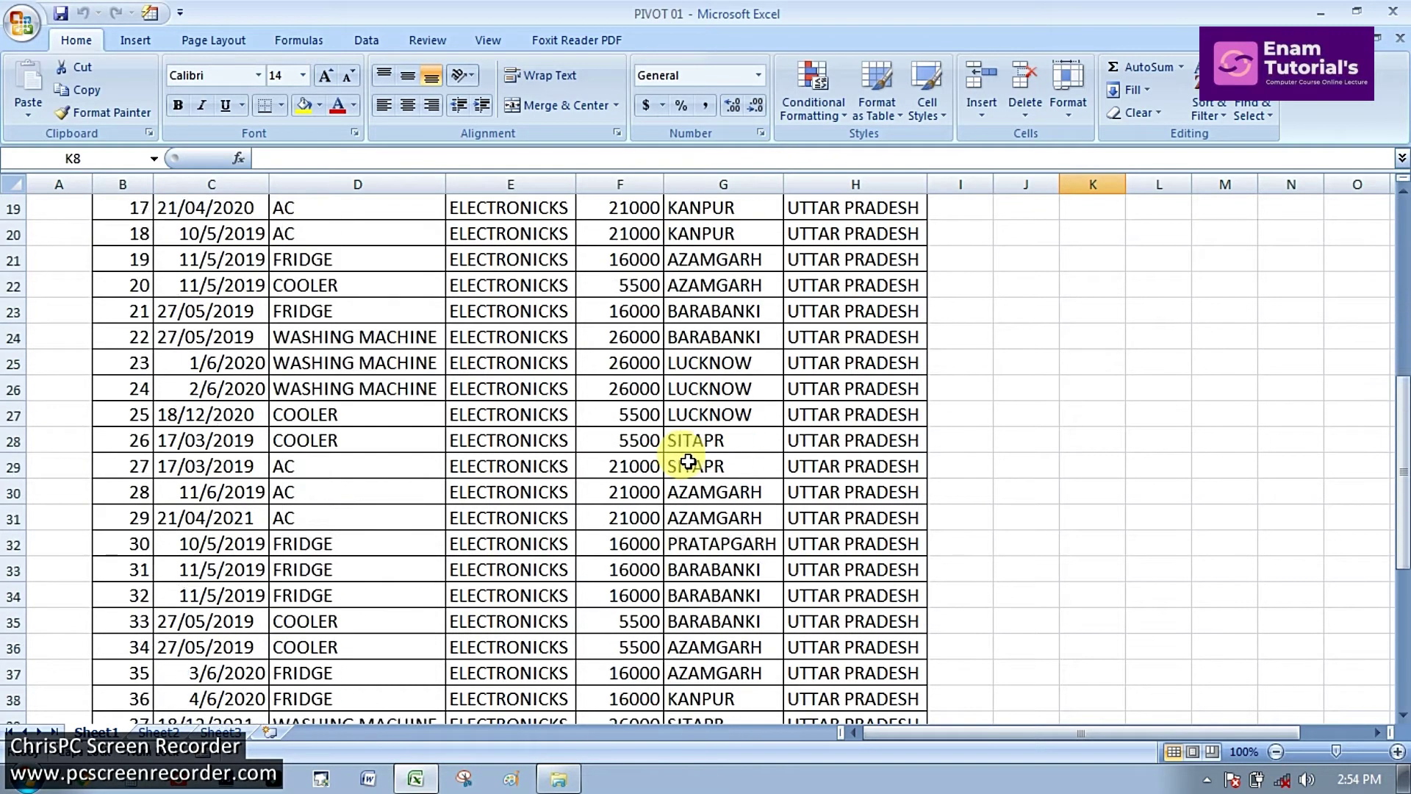
scroll(688, 461, up, 14)
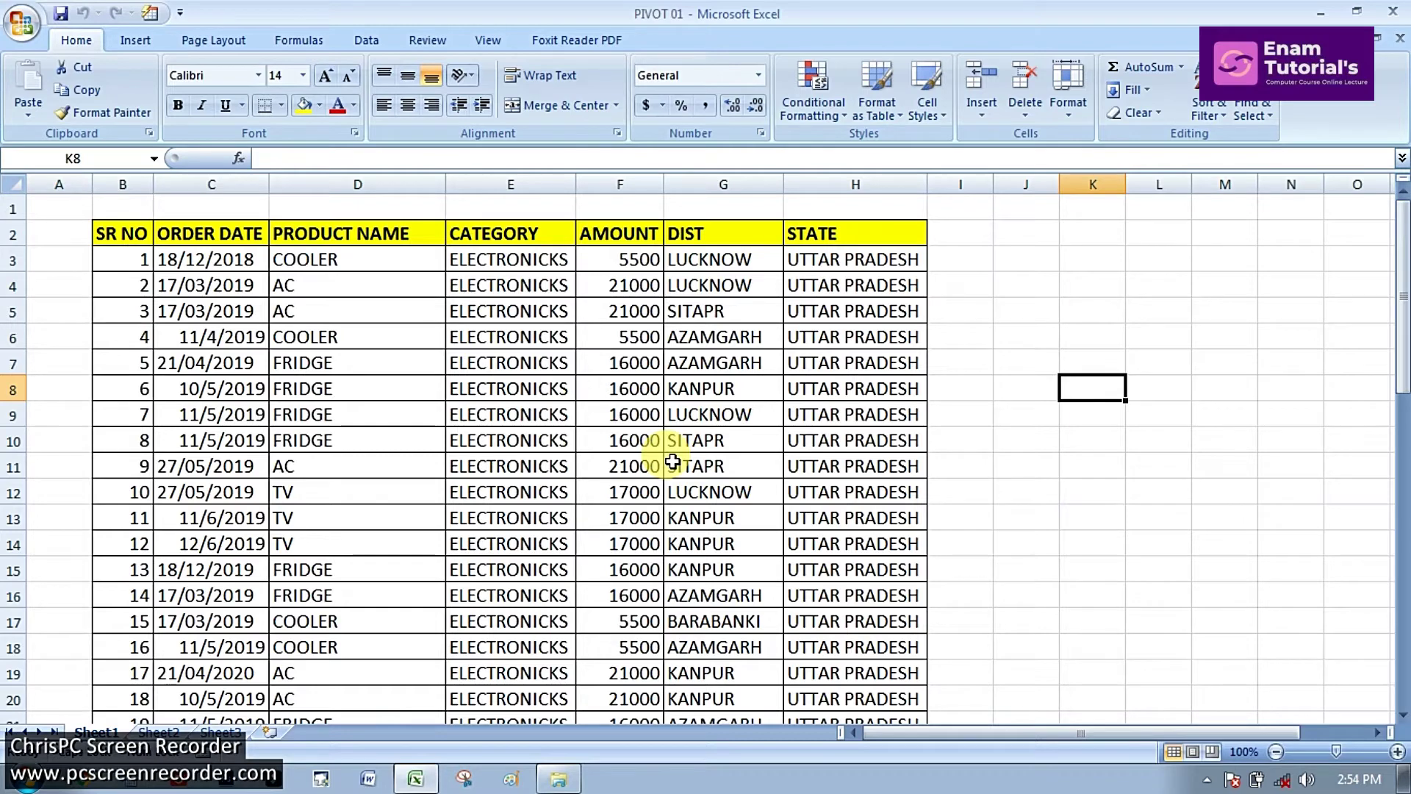
scroll(583, 449, down, 7)
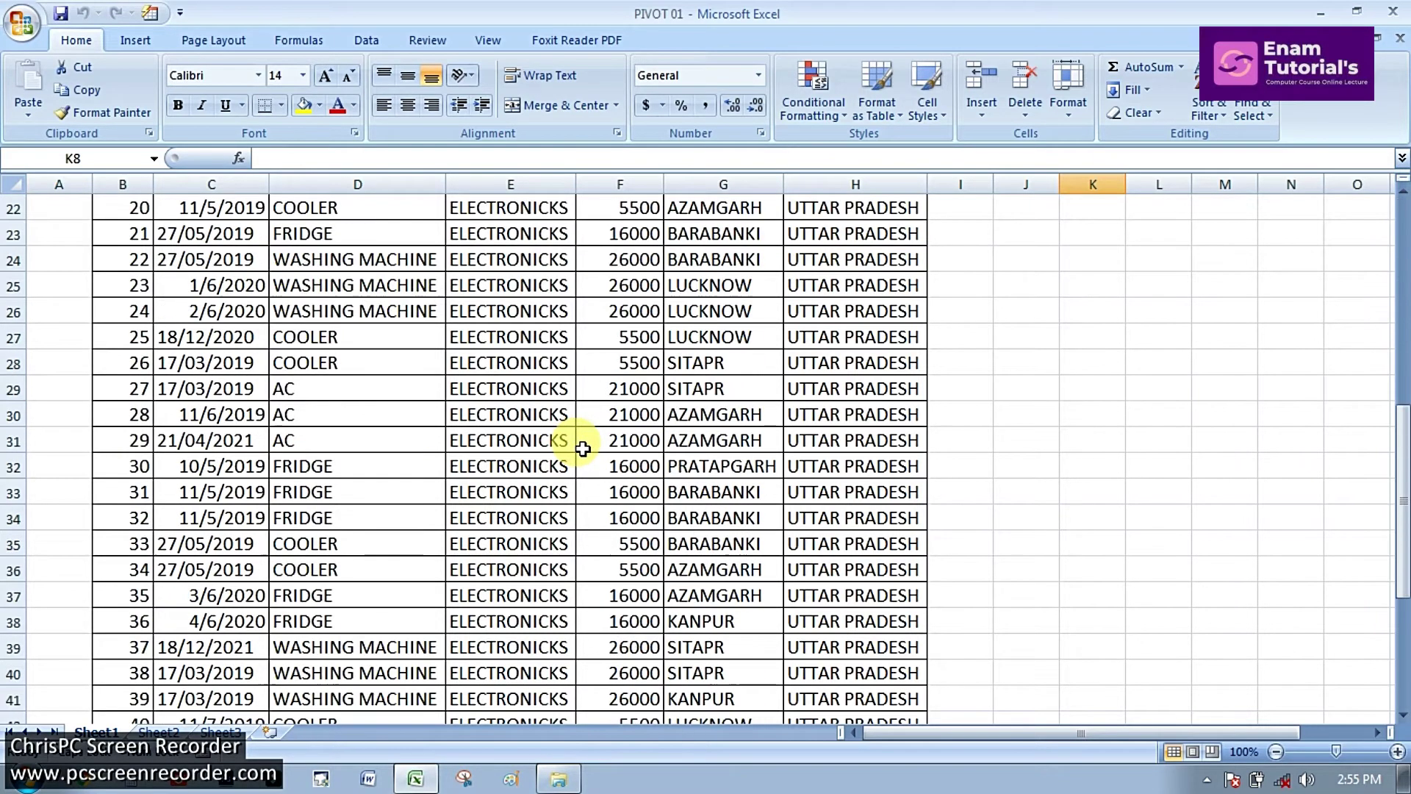
scroll(582, 449, up, 7)
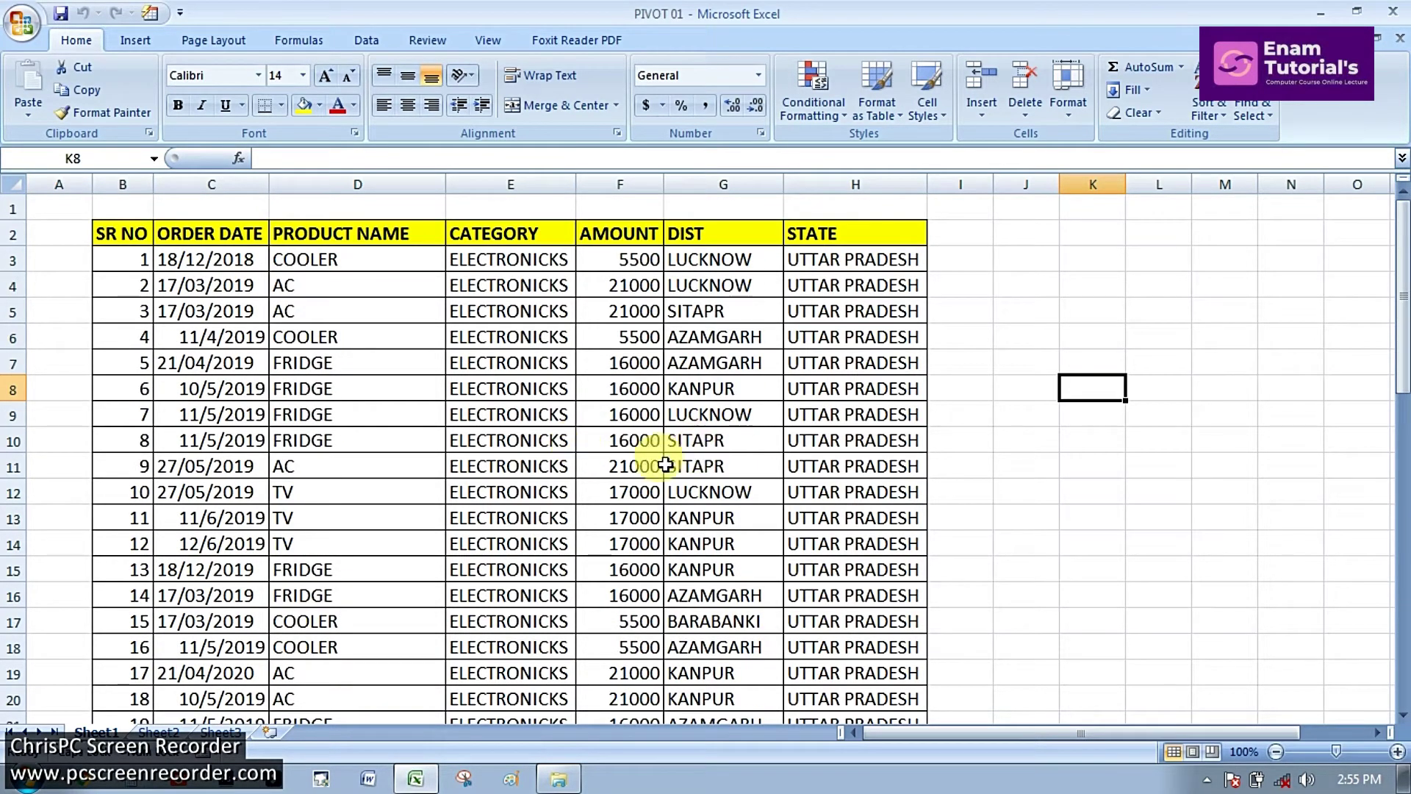
Step: Create a PivotTable from the range Sheet1!$B$2:$H$52 and place it on a new worksheet
click(130, 44)
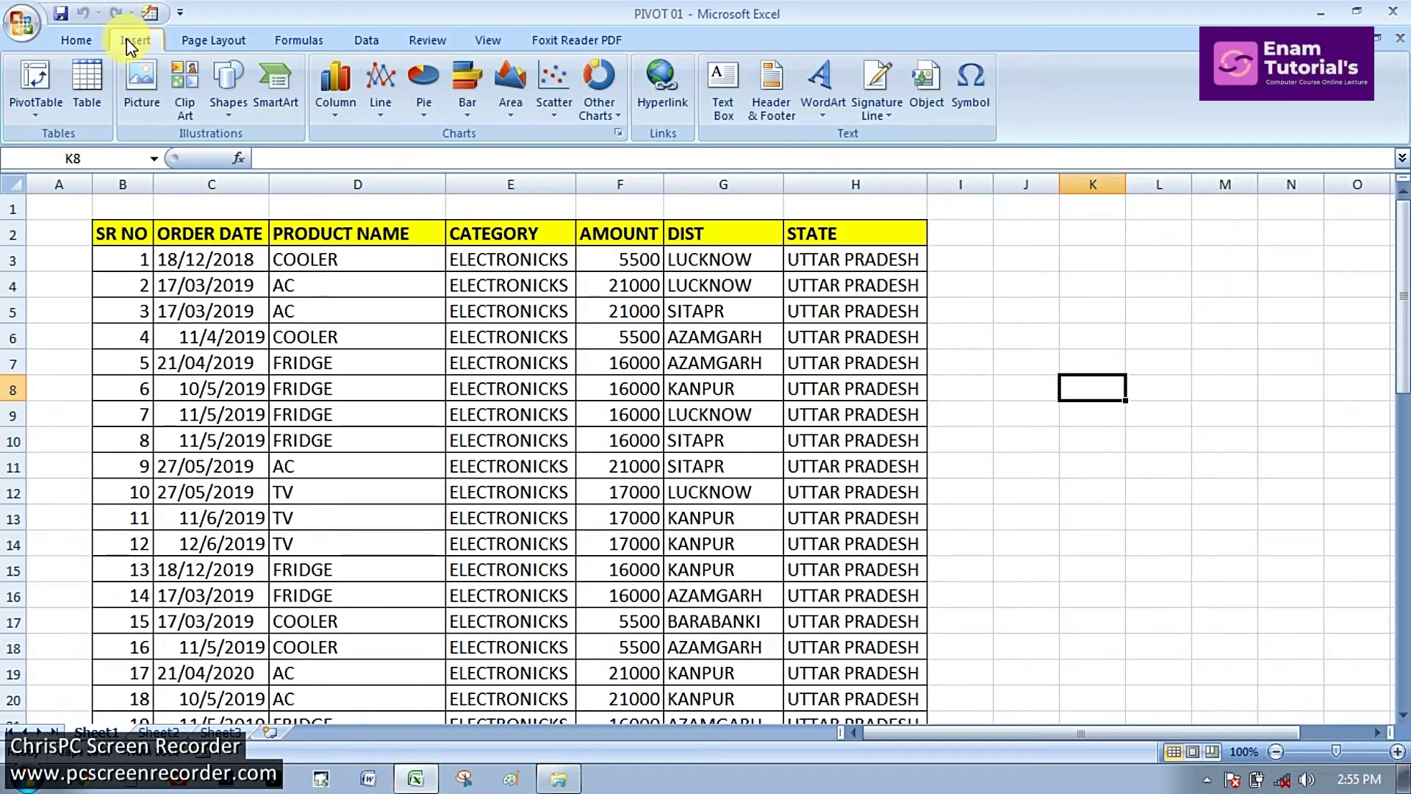
click(41, 94)
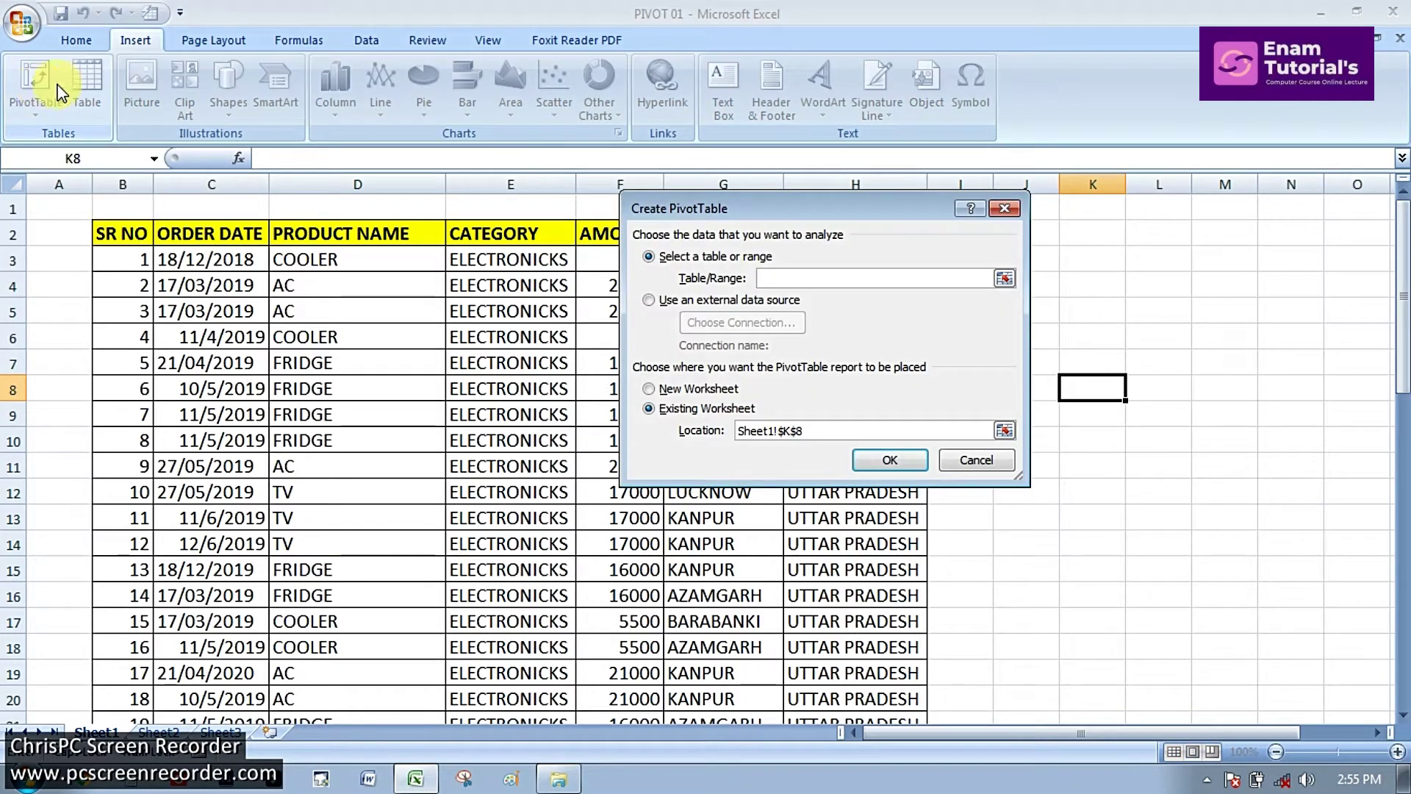
drag(755, 205, 1078, 204)
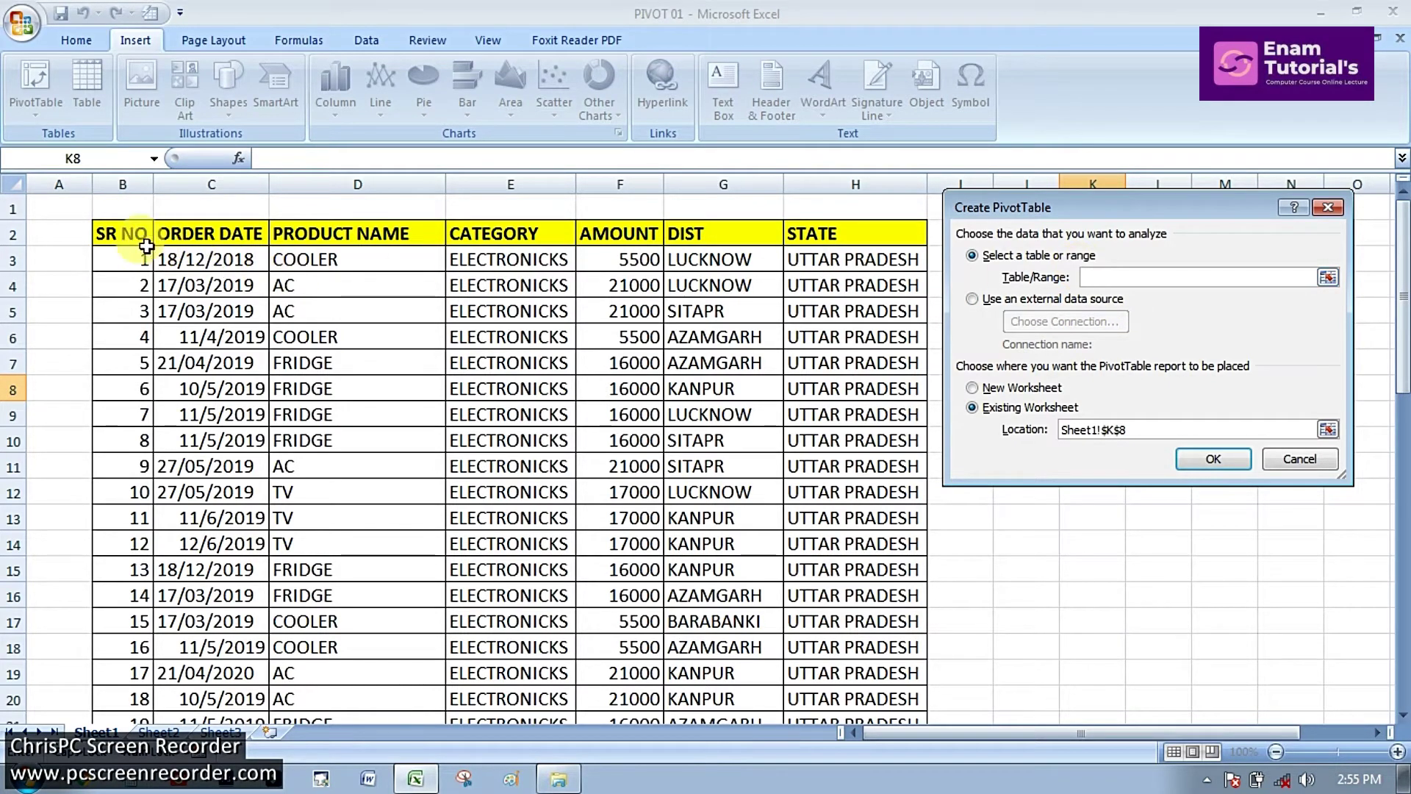
drag(117, 235, 890, 671)
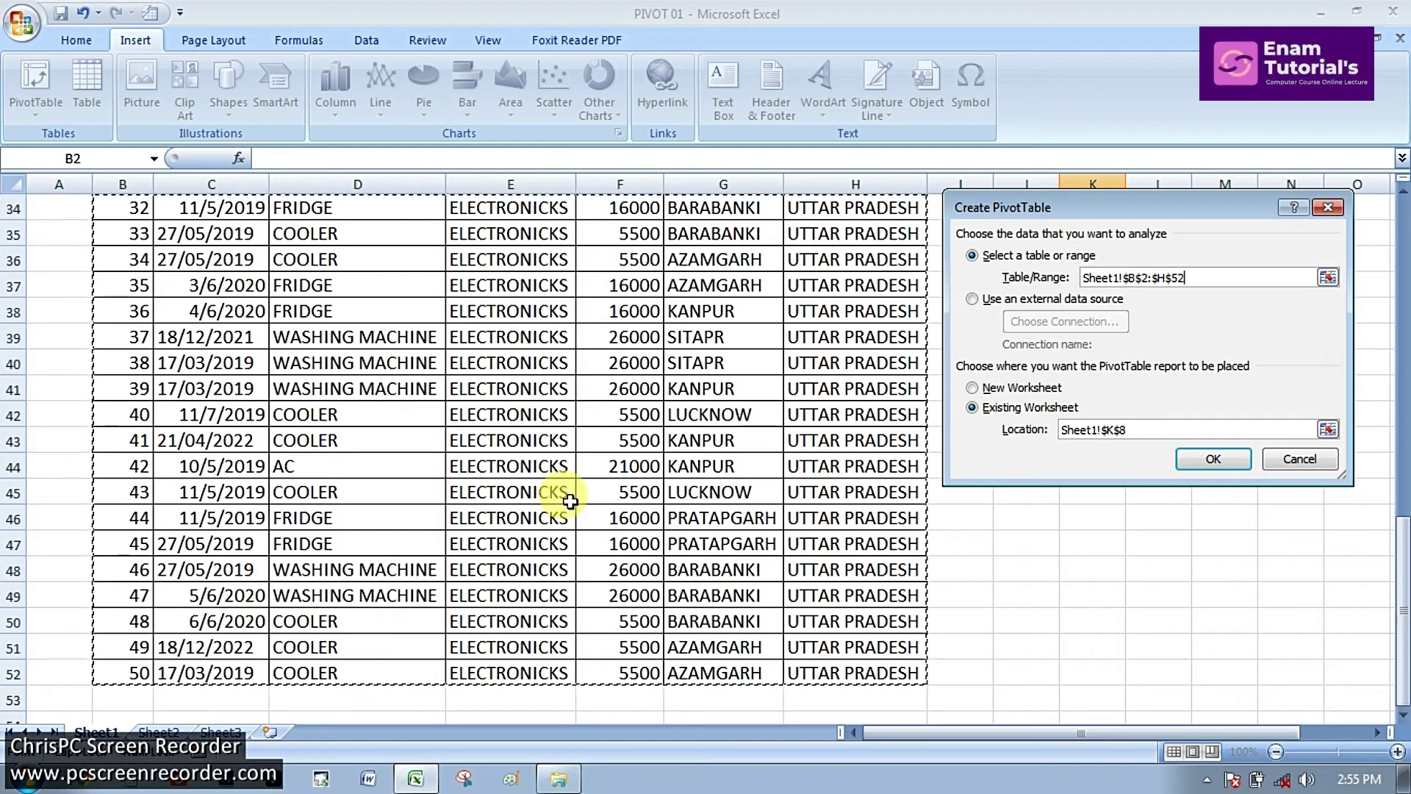
click(1011, 387)
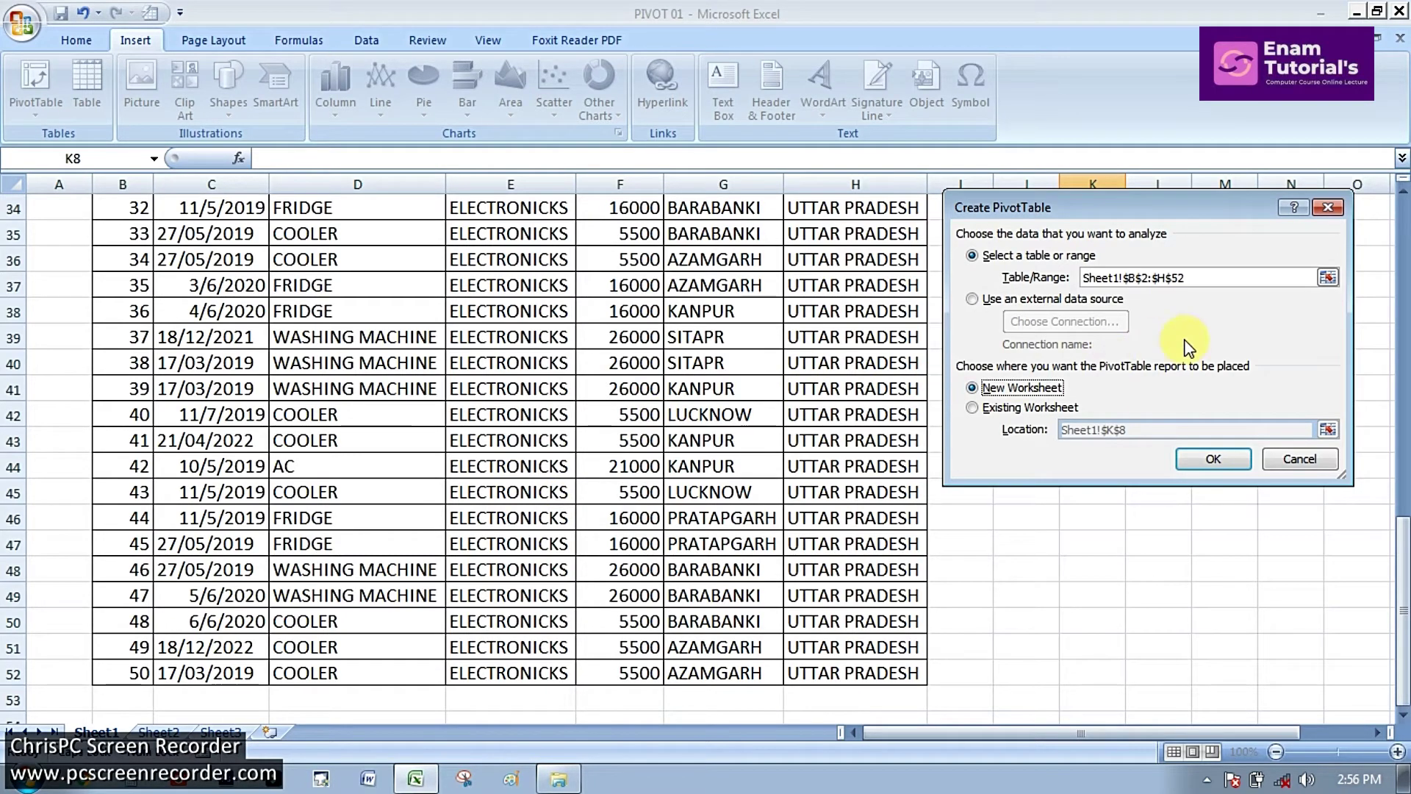
click(1212, 459)
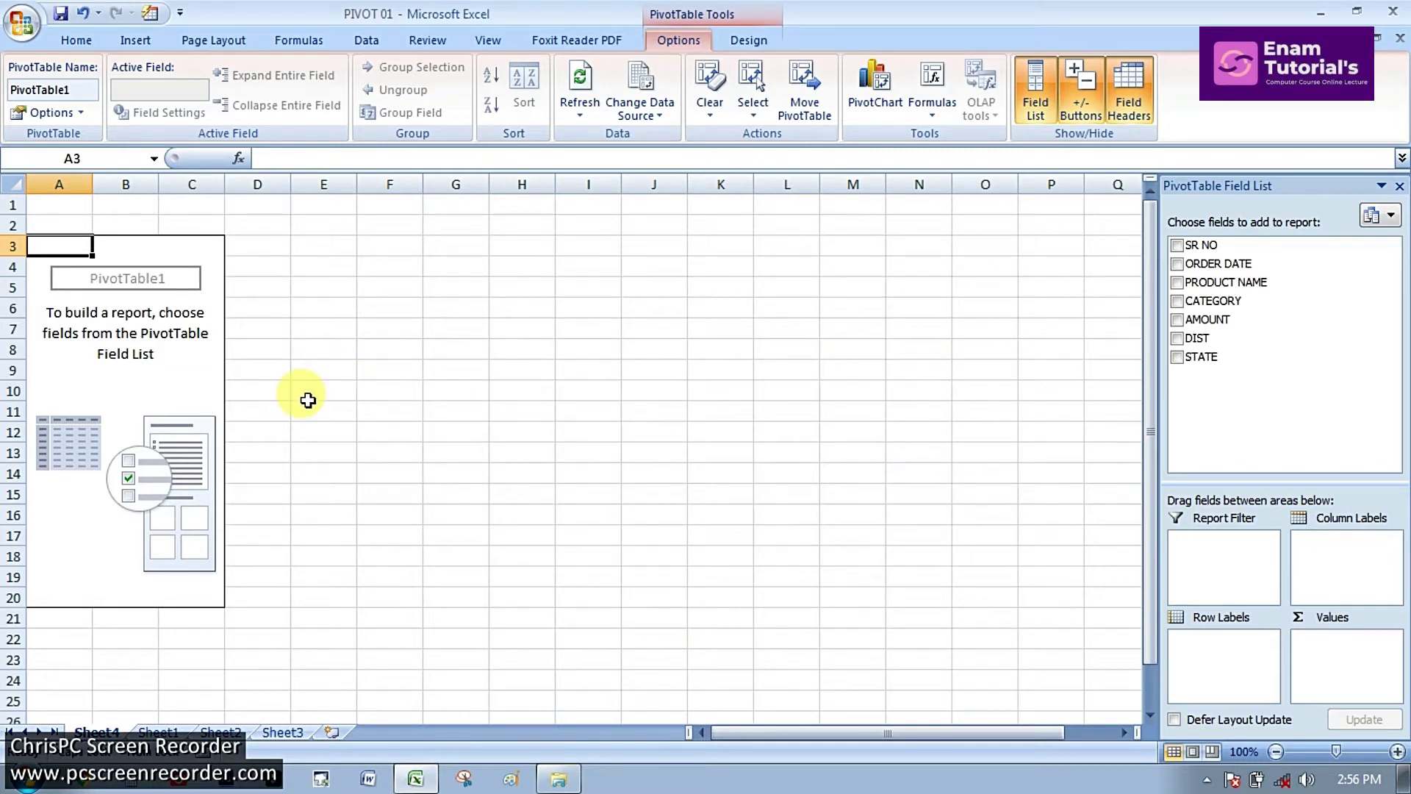
Step: Compare the display with a cell selected outside and inside the empty PivotTable area, ending inside it
click(362, 384)
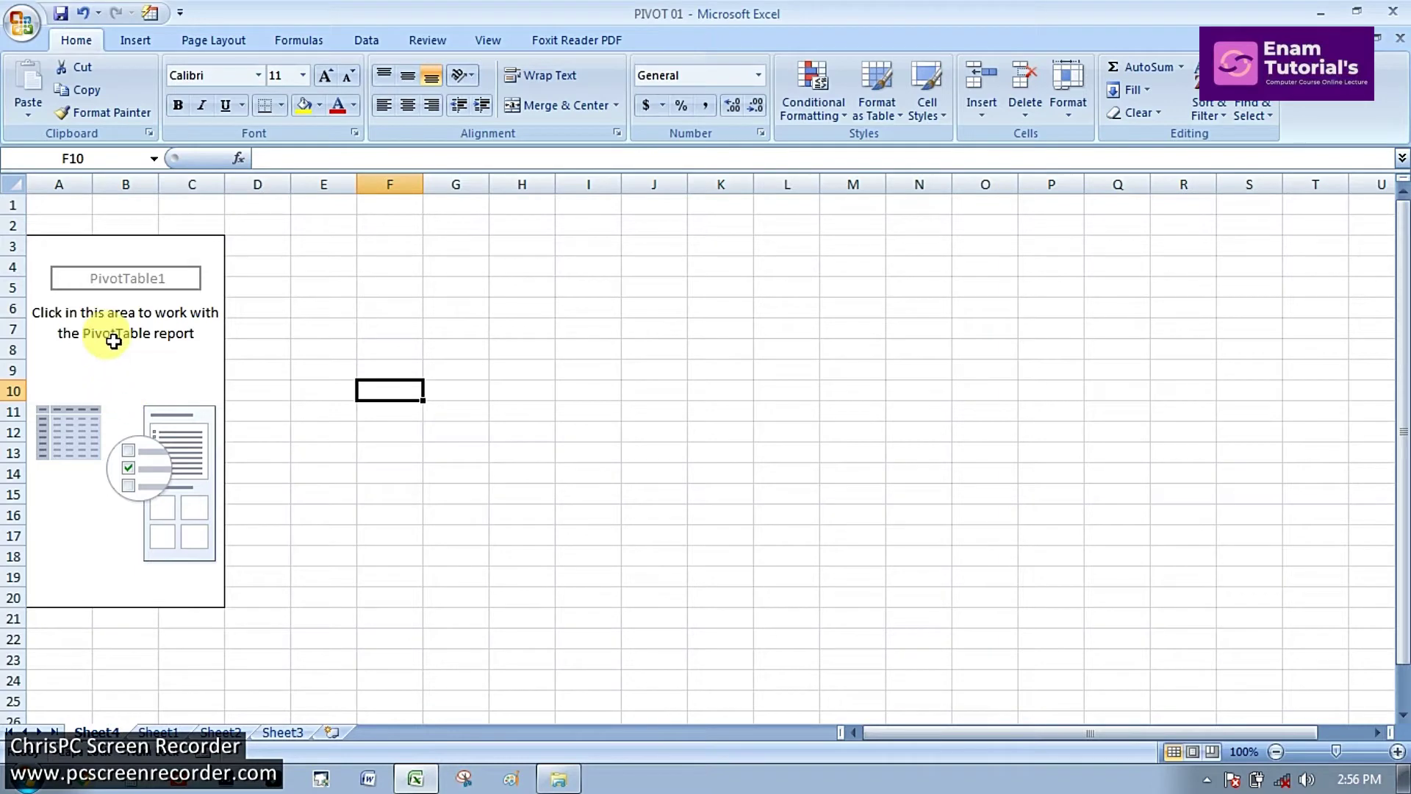
click(112, 341)
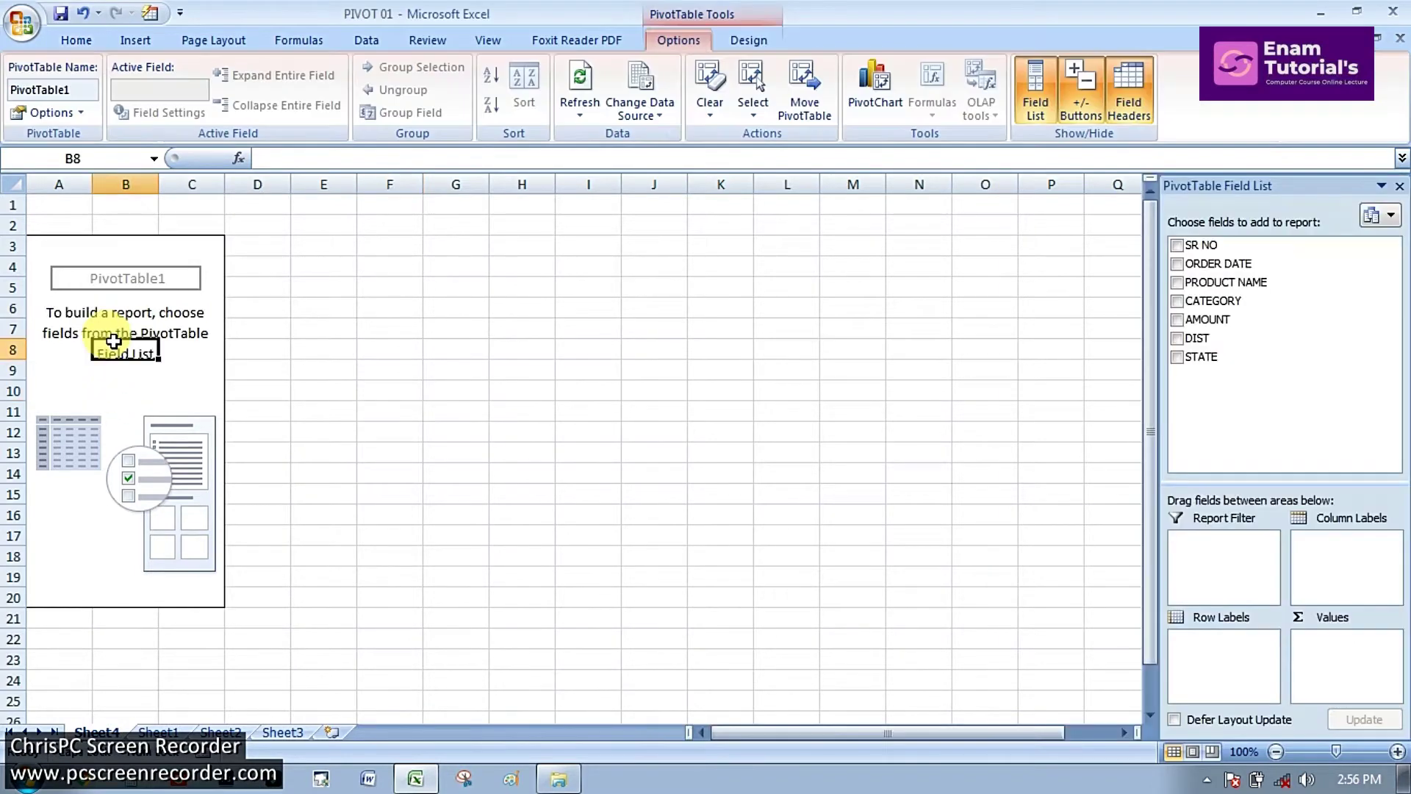
click(337, 364)
click(87, 368)
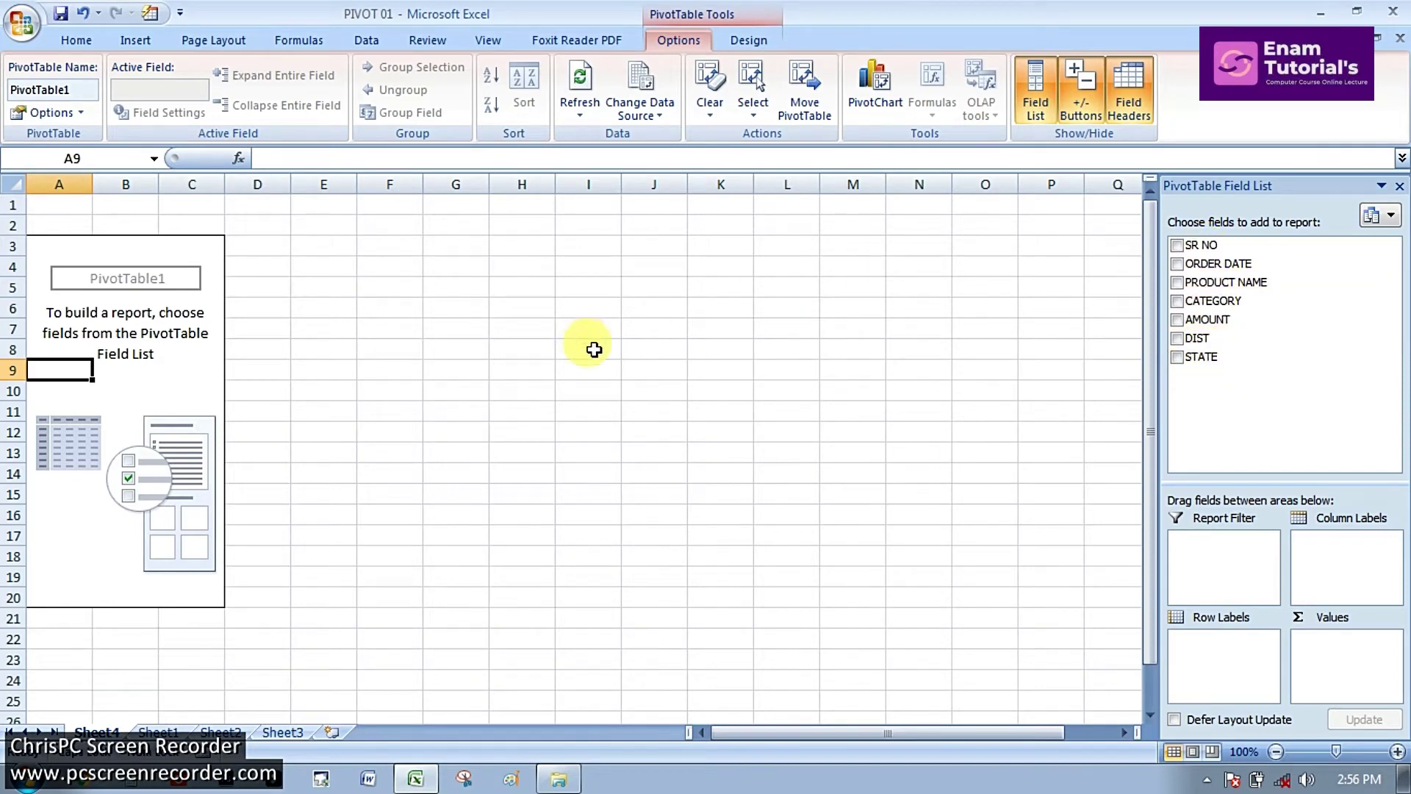
click(382, 387)
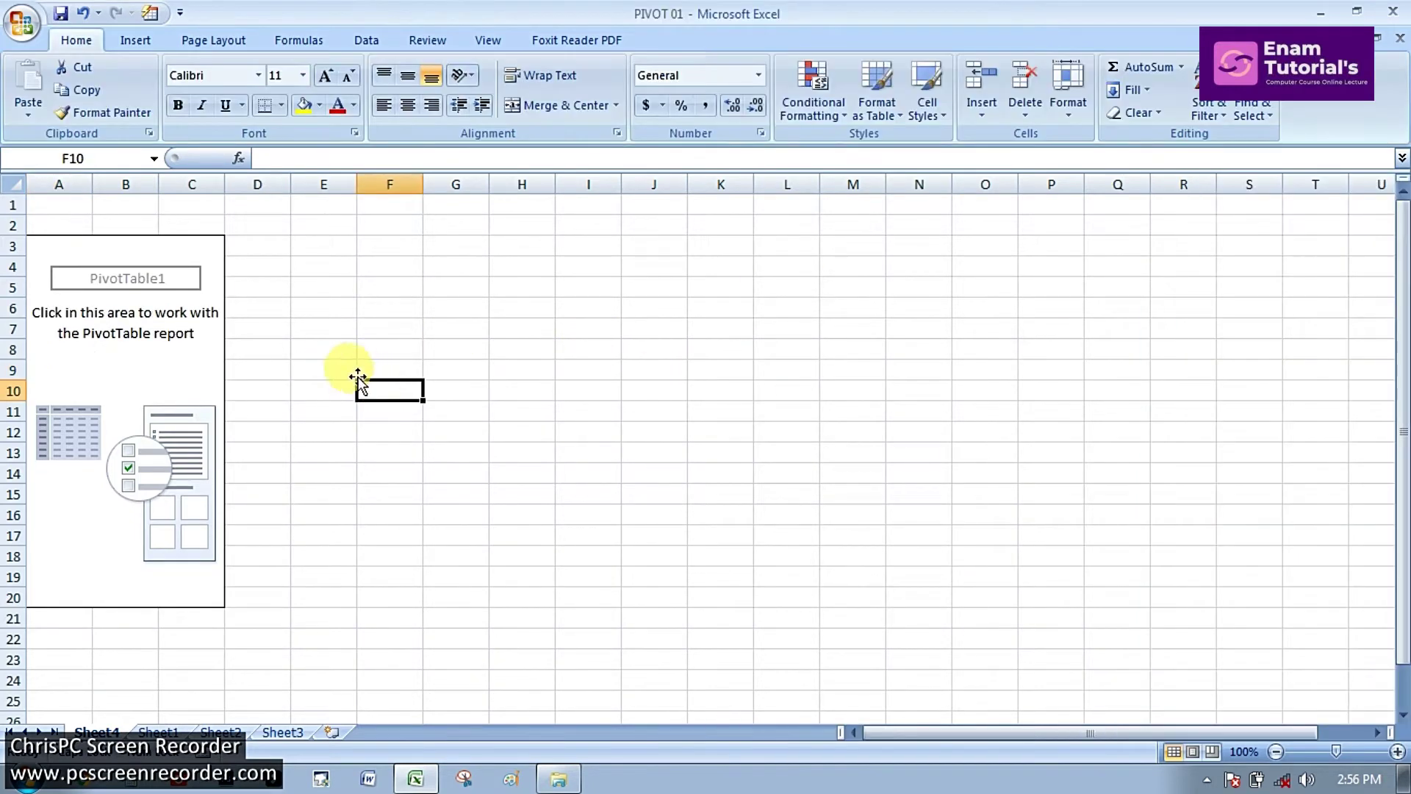
click(138, 376)
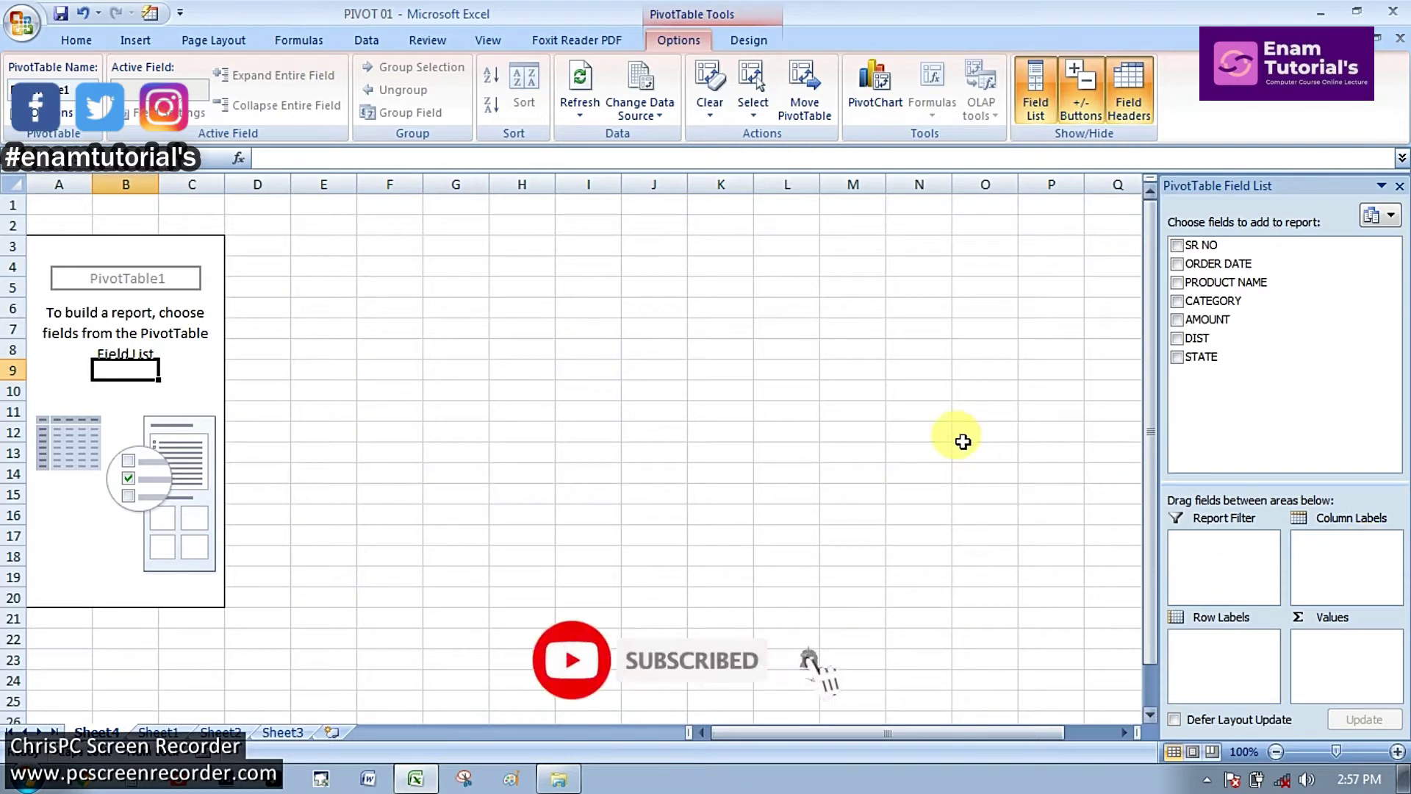
click(1177, 357)
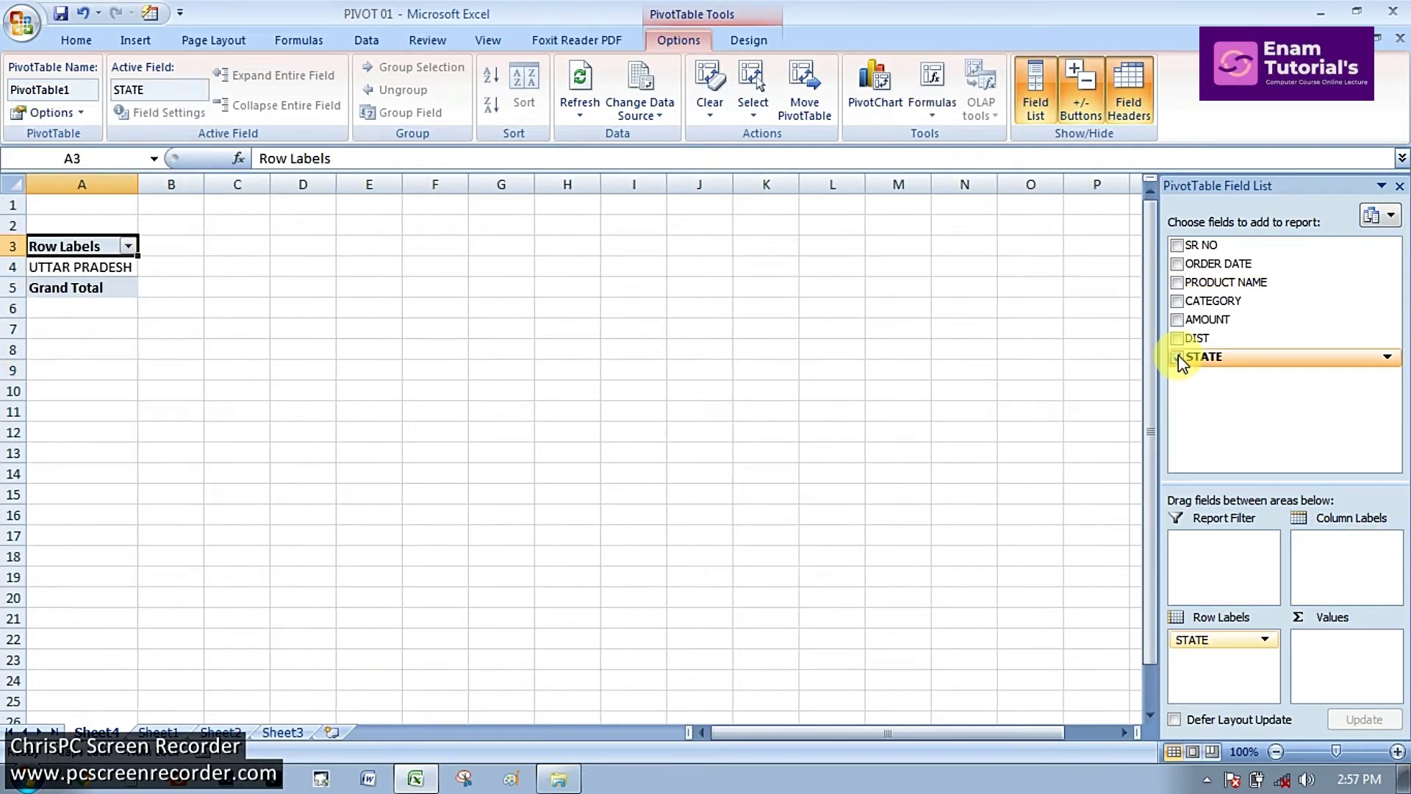
click(1178, 302)
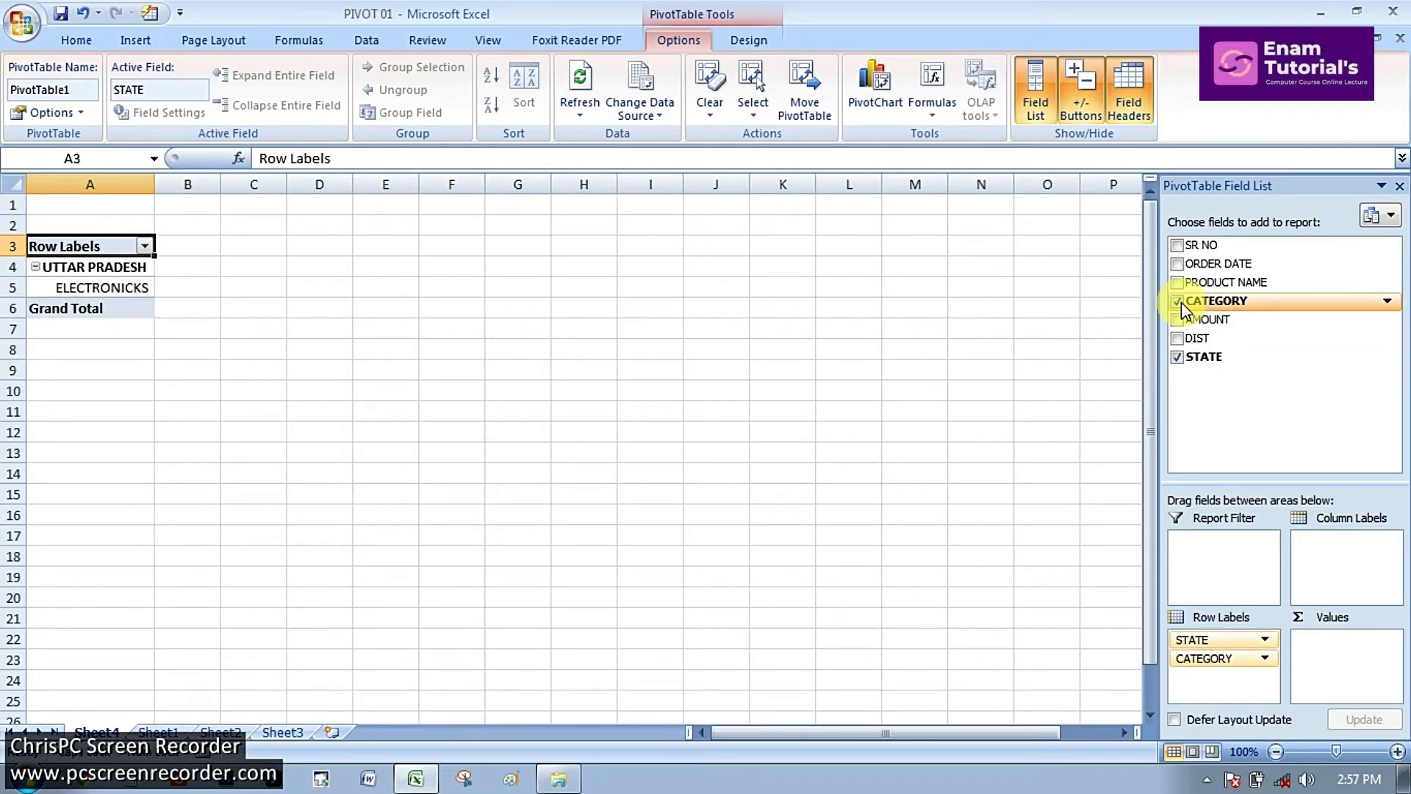
click(1179, 302)
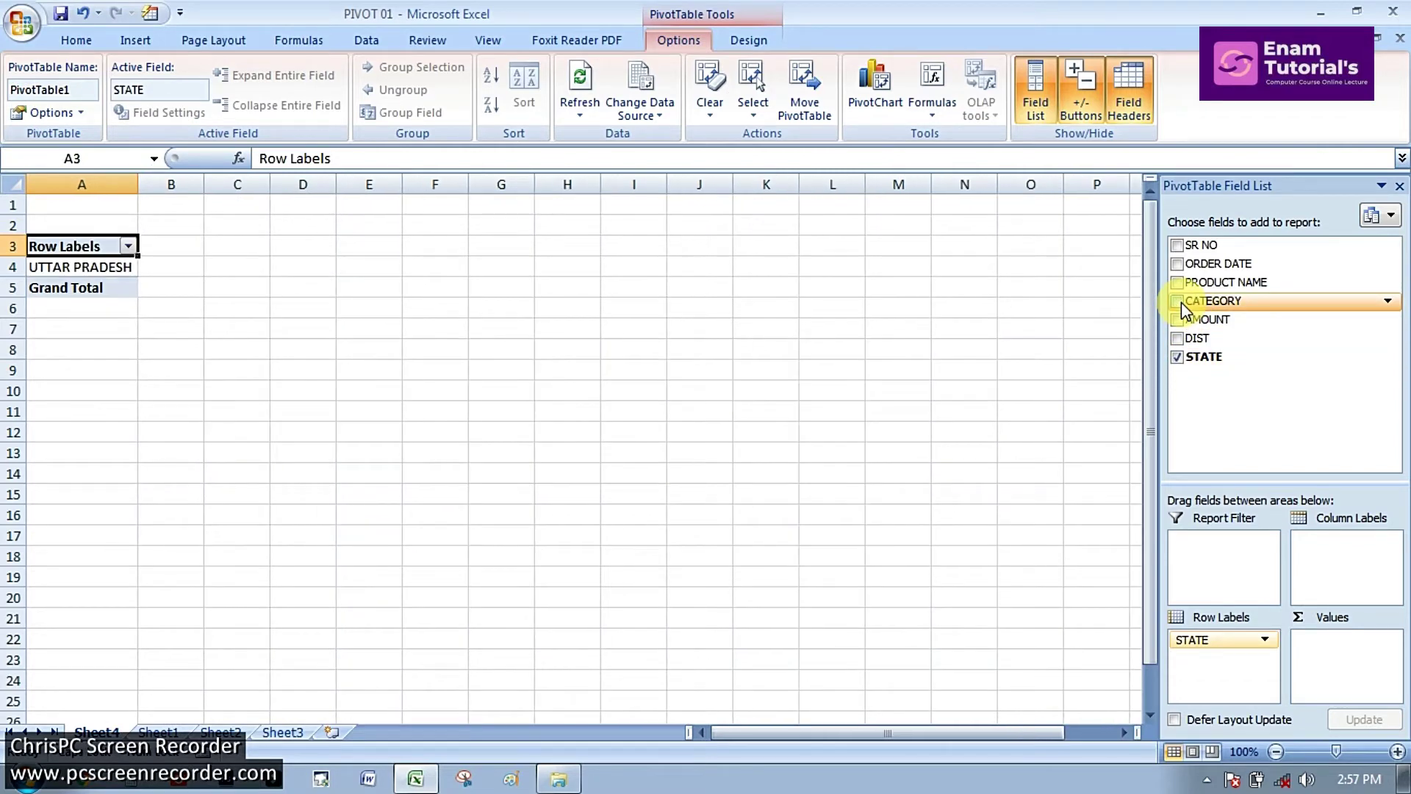
click(1178, 358)
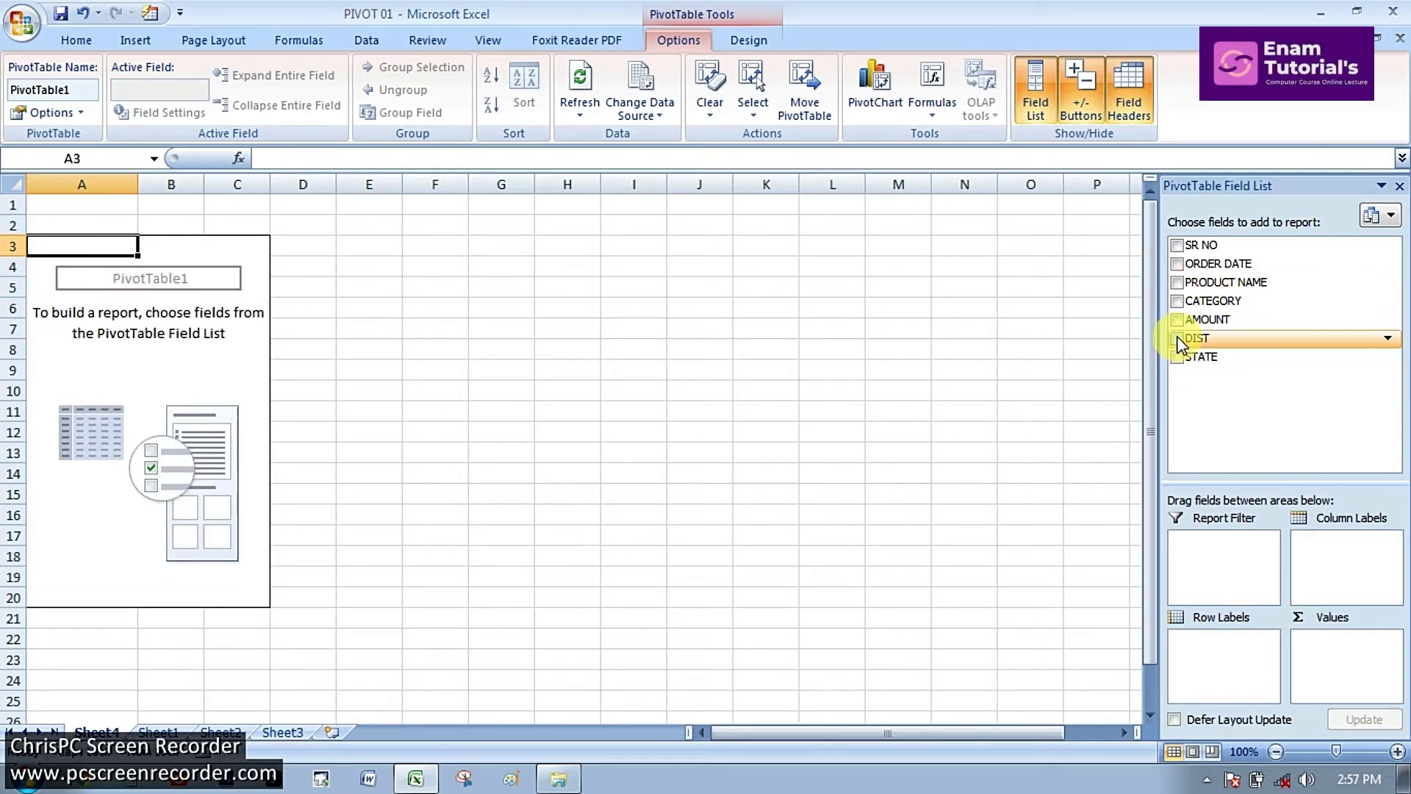
Step: Add DIST, PRODUCT NAME and ORDER DATE, in that order, as row labels of the PivotTable
click(1178, 338)
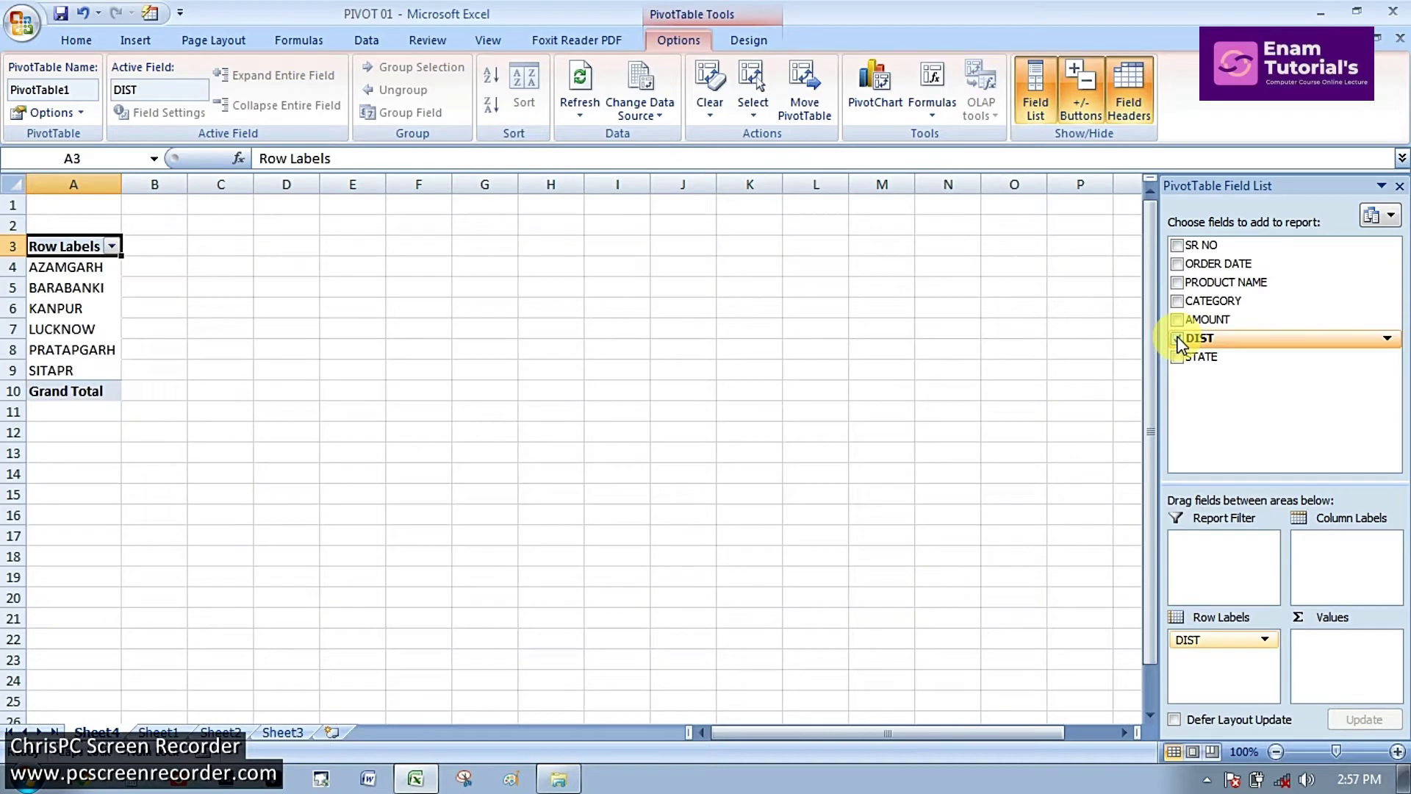
click(1178, 283)
click(1177, 264)
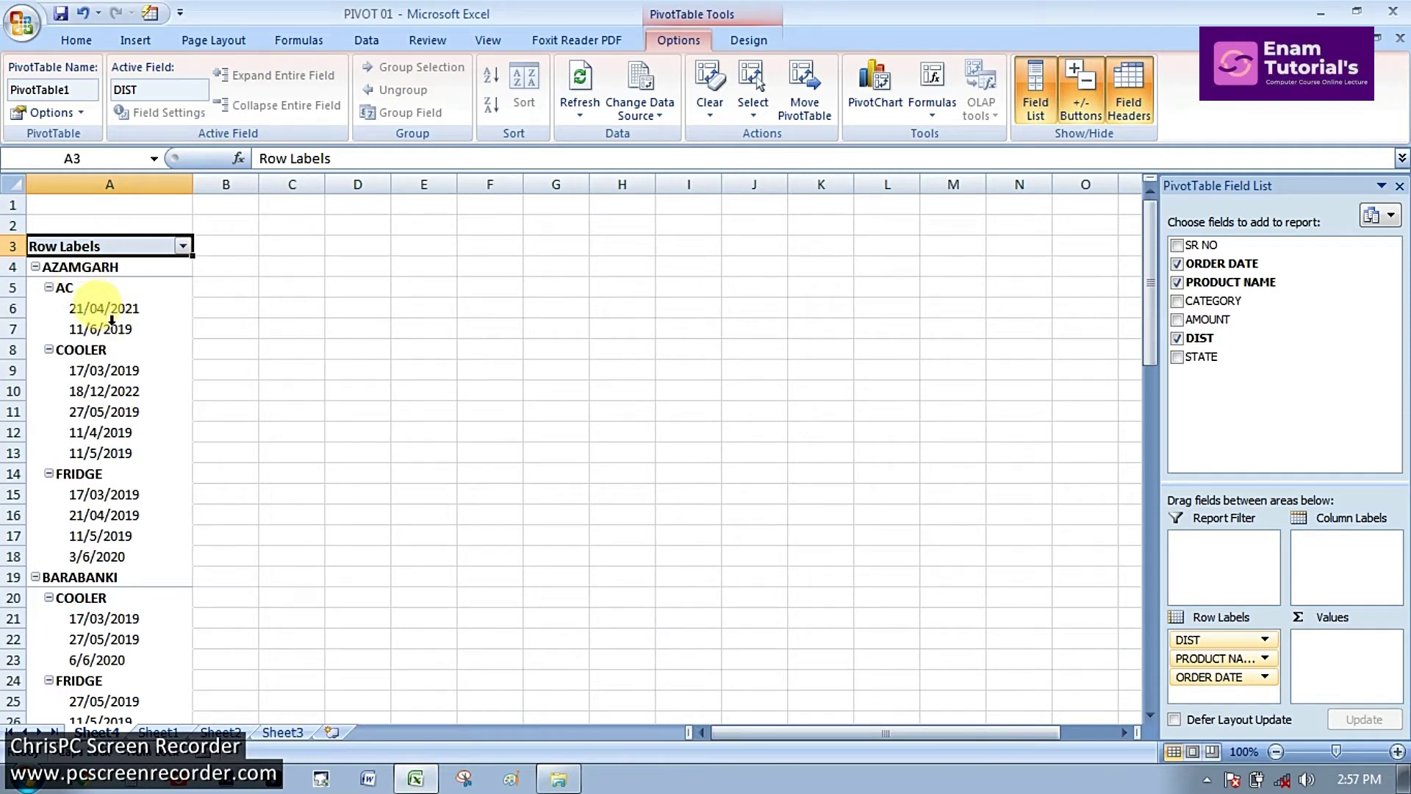
Step: Examine how the PivotTable rows group order dates by product within each district, down to the grand total
scroll(121, 415, down, 1)
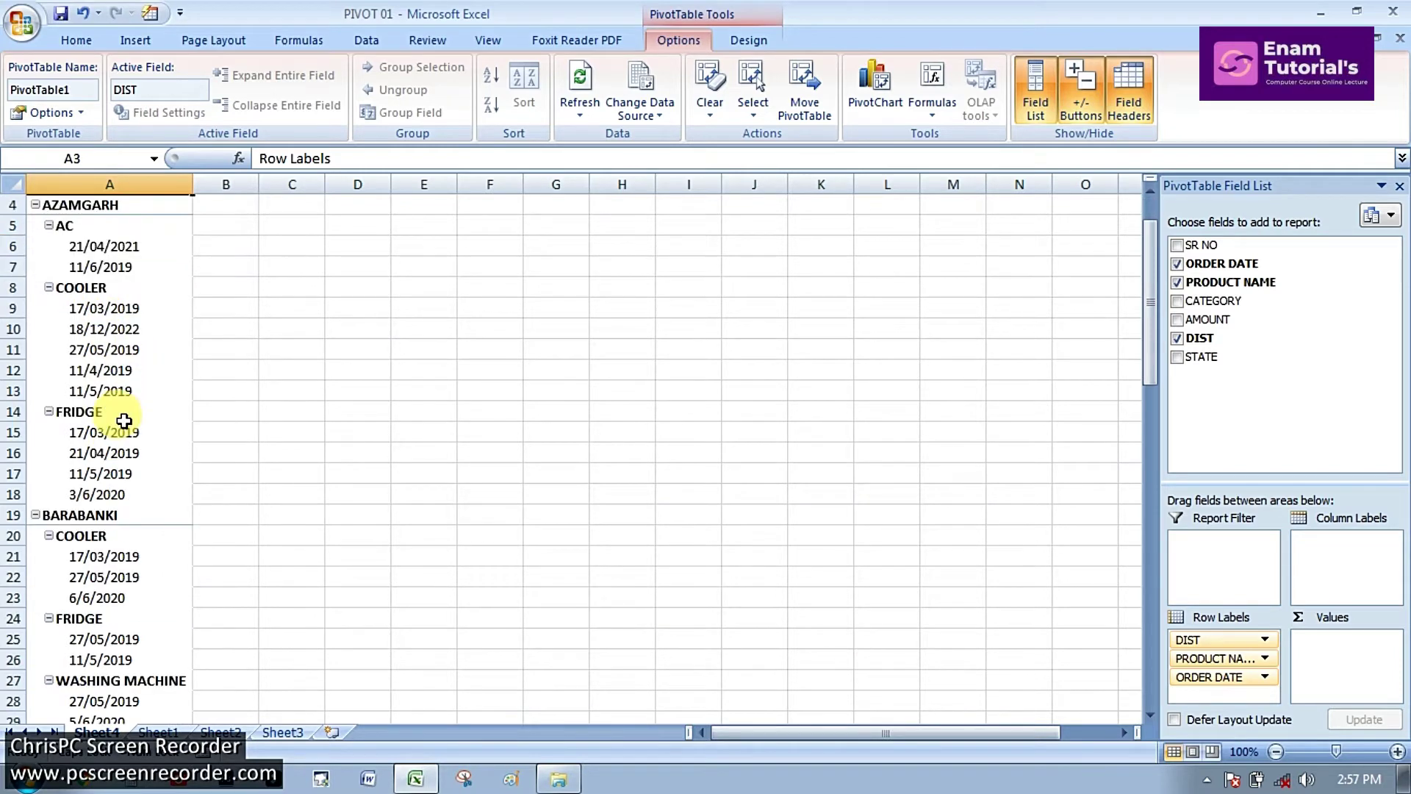
scroll(110, 455, down, 2)
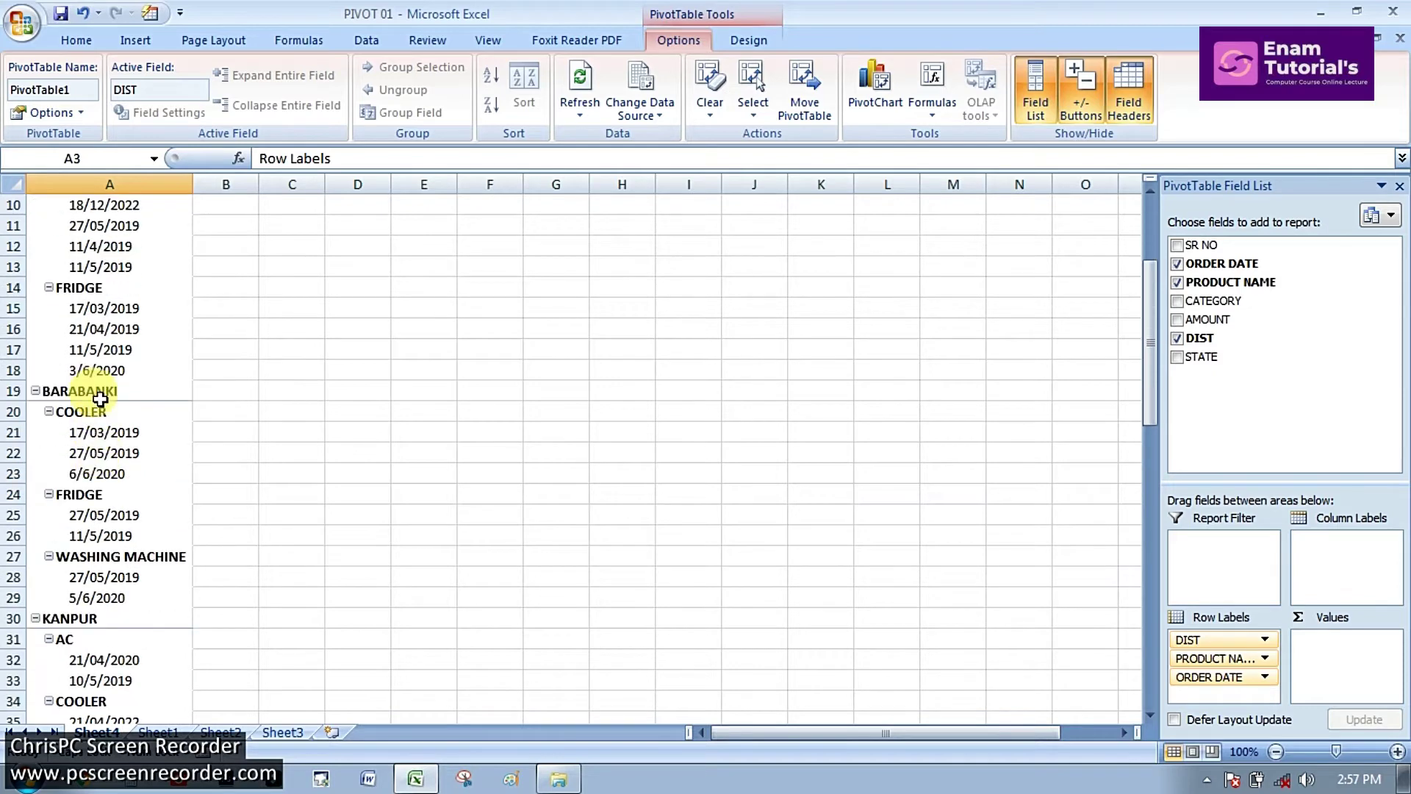
scroll(121, 441, down, 10)
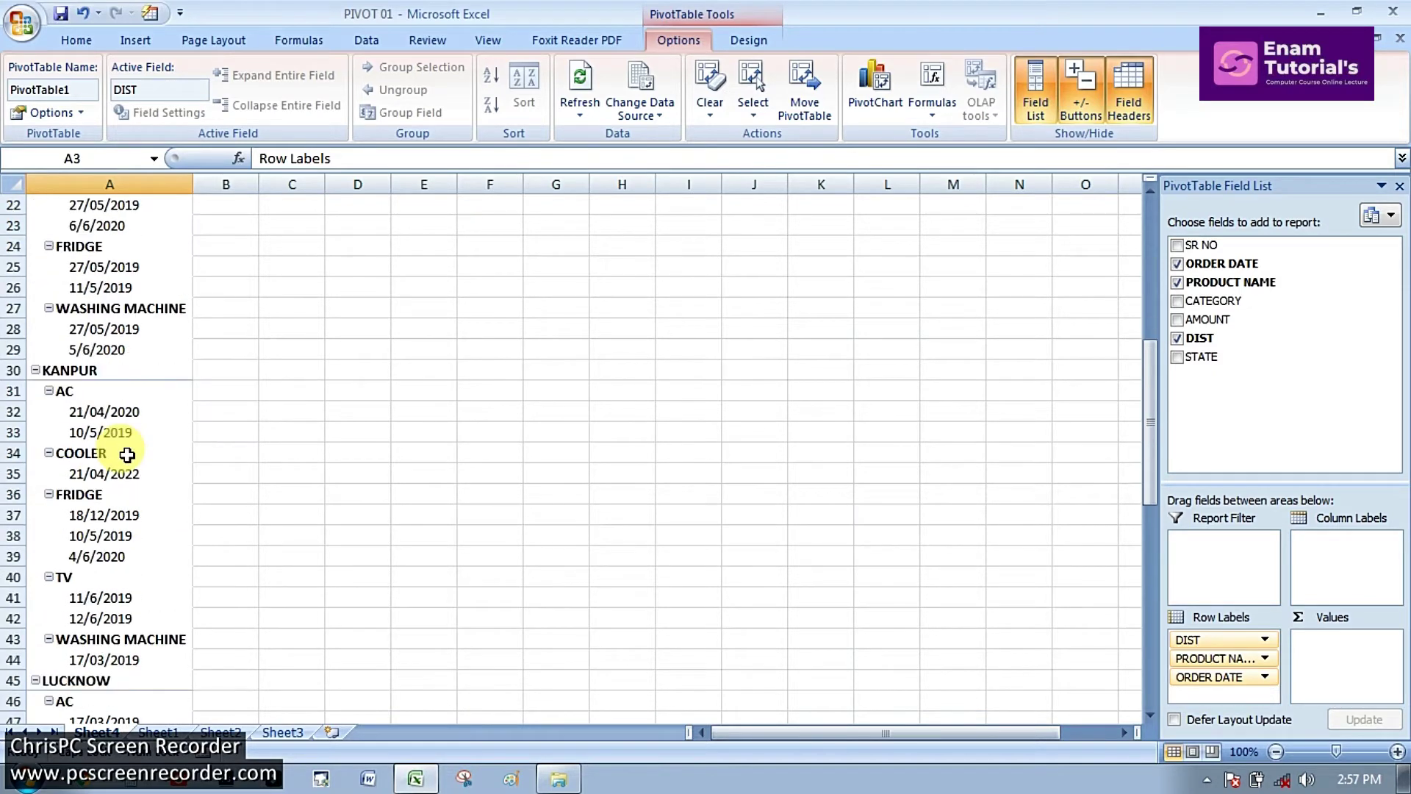
scroll(127, 455, down, 6)
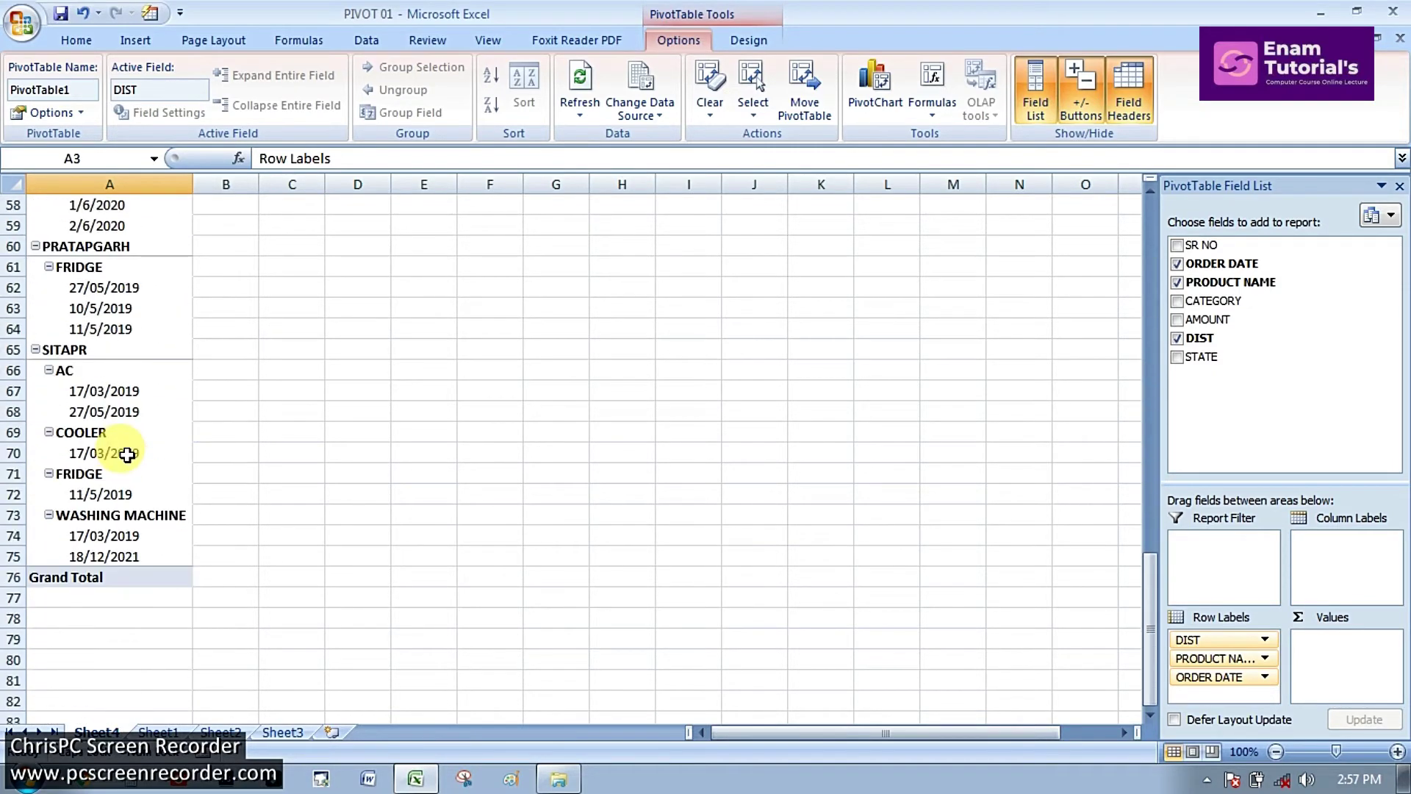
scroll(127, 455, up, 1)
scroll(127, 455, up, 11)
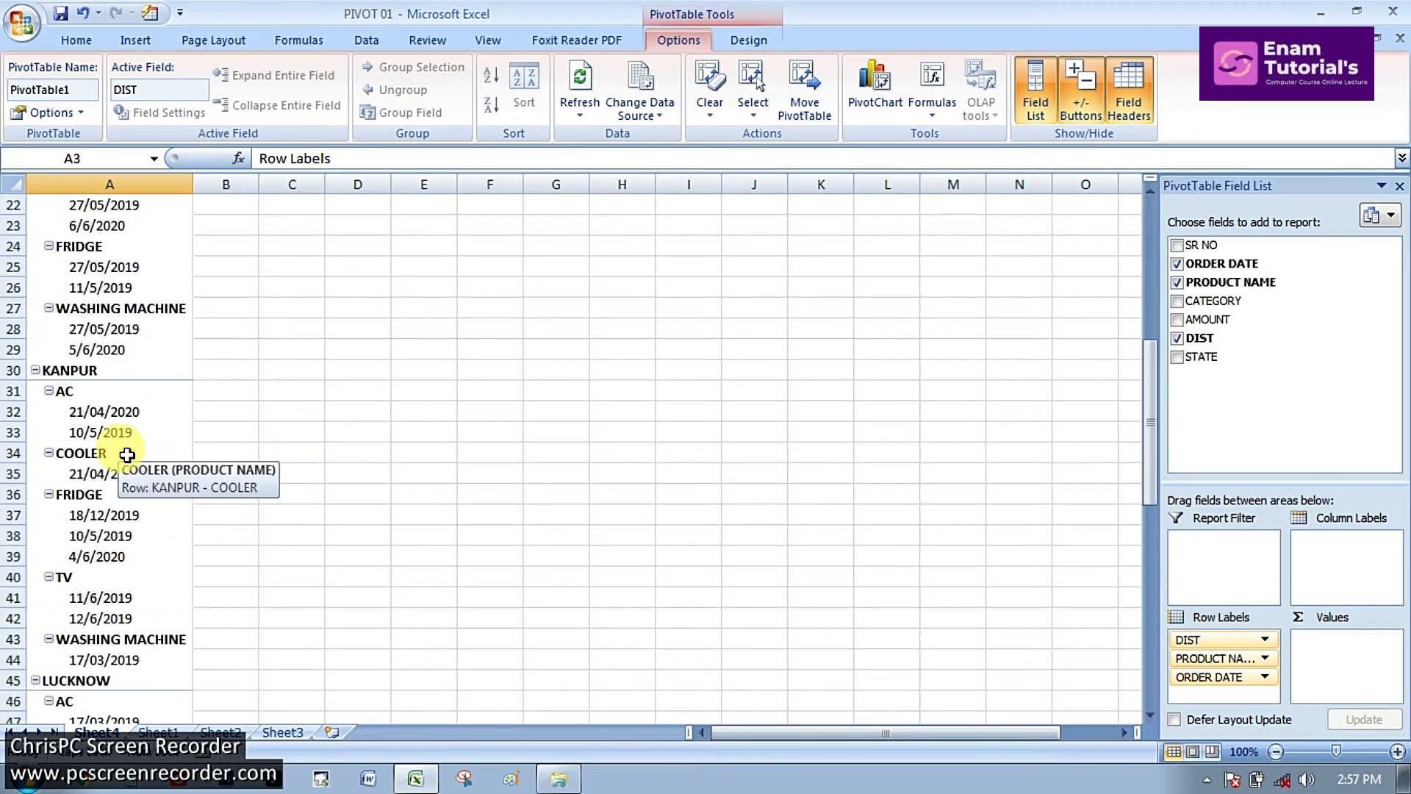
scroll(127, 455, down, 11)
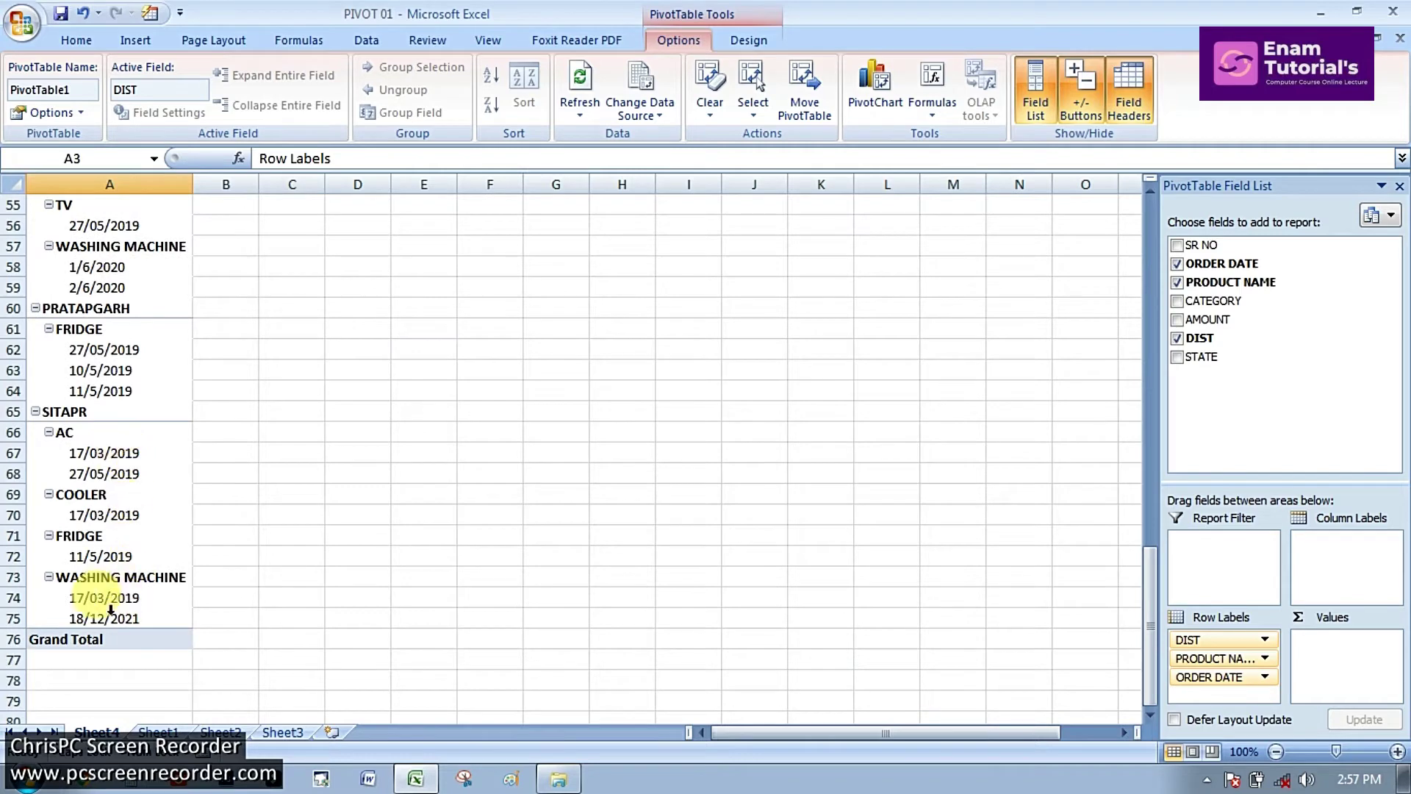
scroll(122, 603, up, 7)
scroll(122, 602, up, 11)
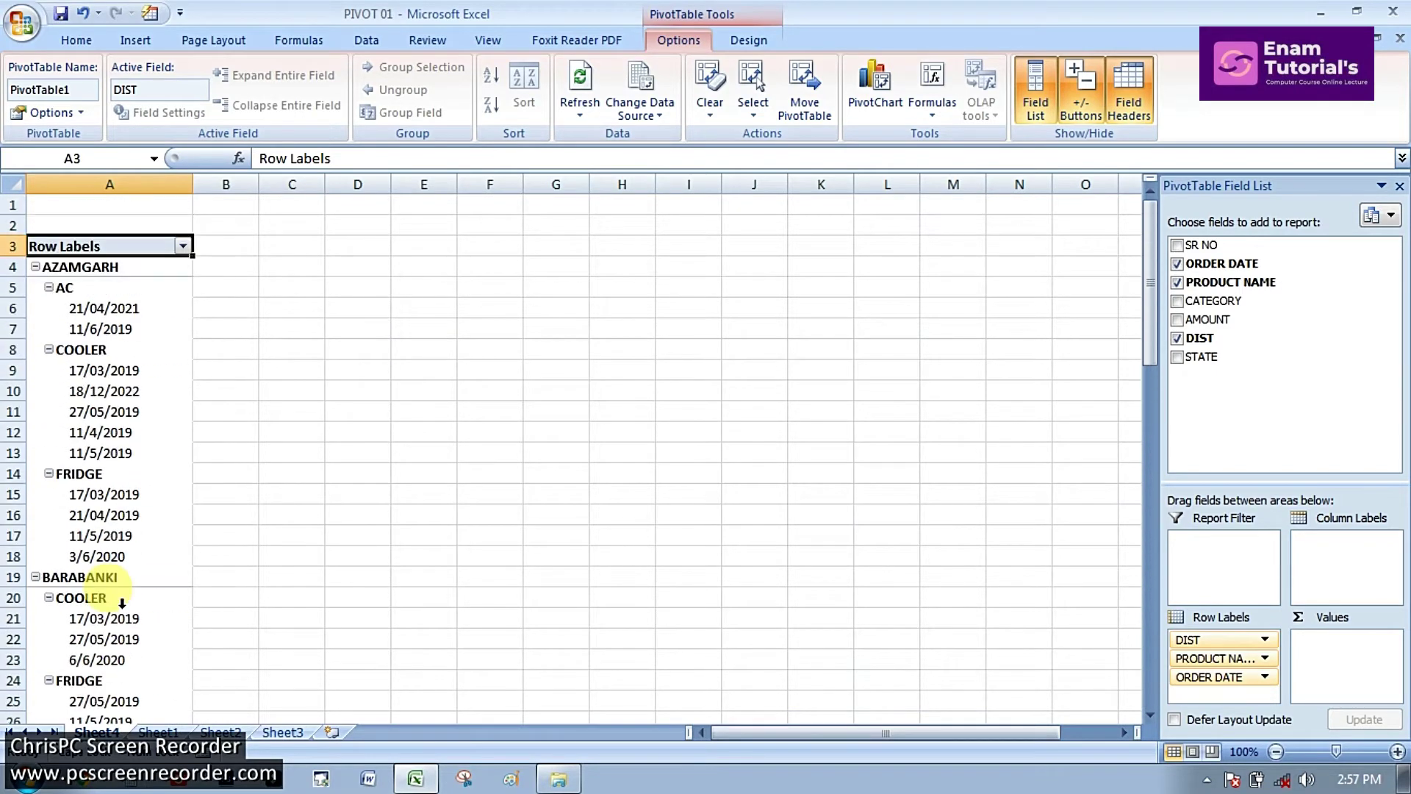
Step: Add the AMOUNT field to the PivotTable as summed values
click(1177, 319)
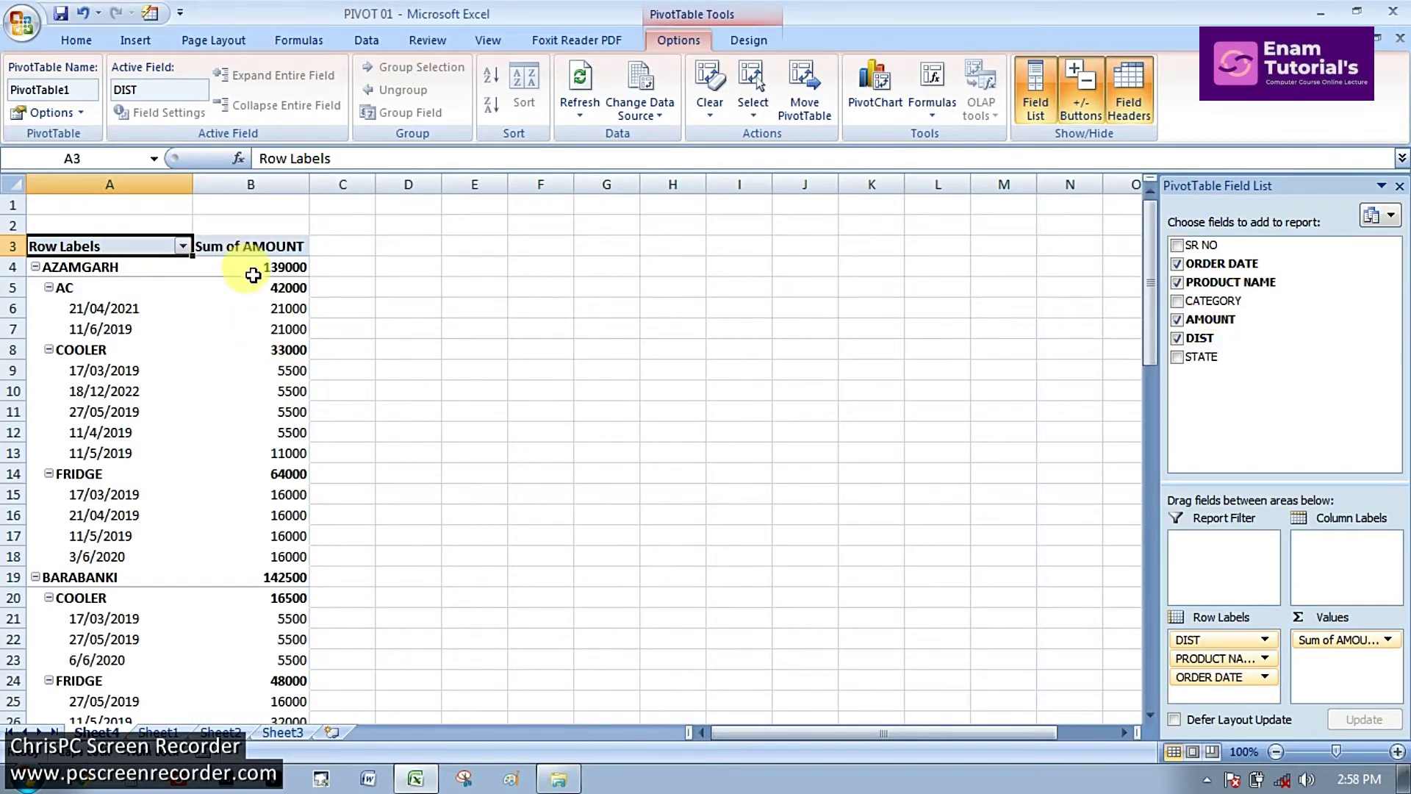
mouse_move(255, 311)
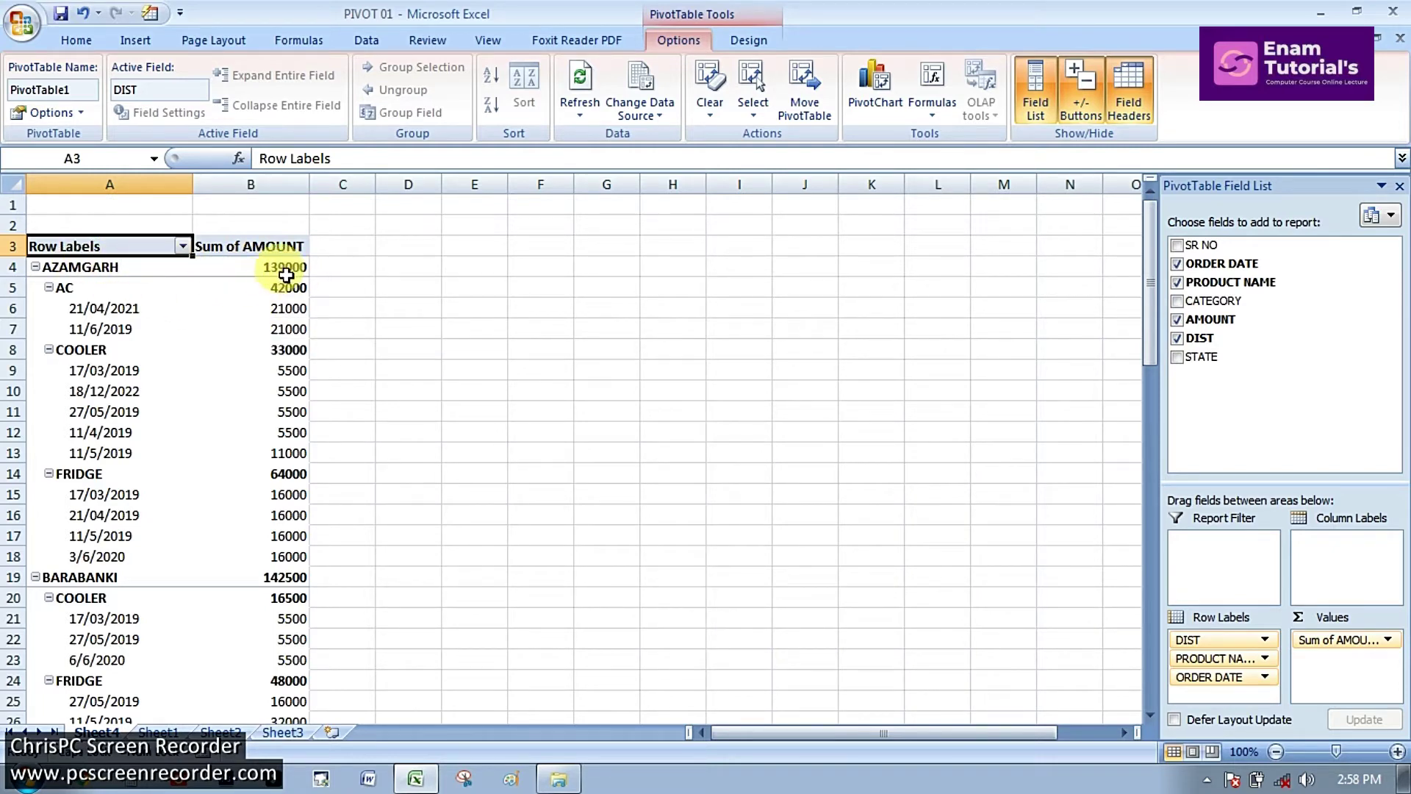
Step: Examine the summed amounts per district, product and order date down to the grand total
mouse_move(290, 276)
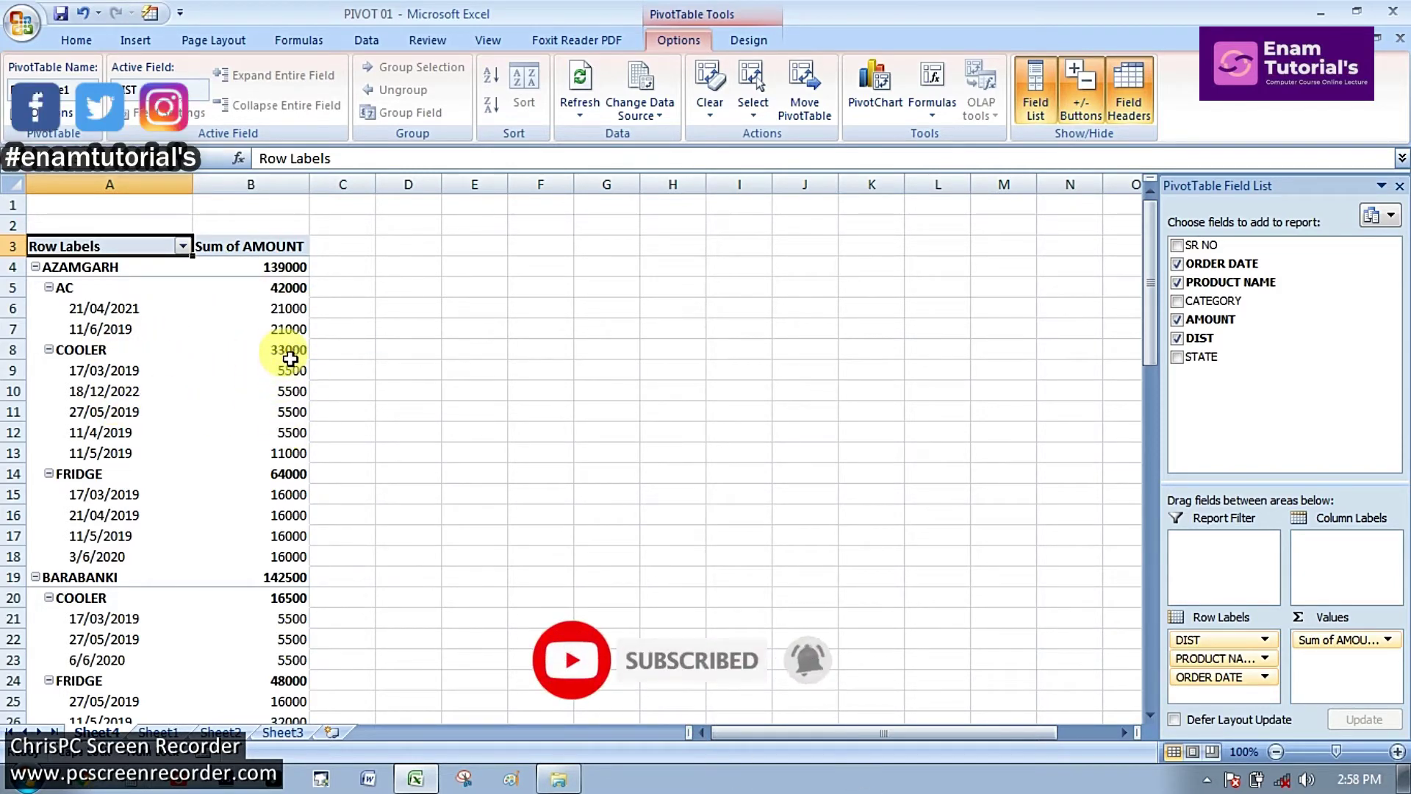
scroll(236, 452, down, 9)
scroll(237, 455, down, 10)
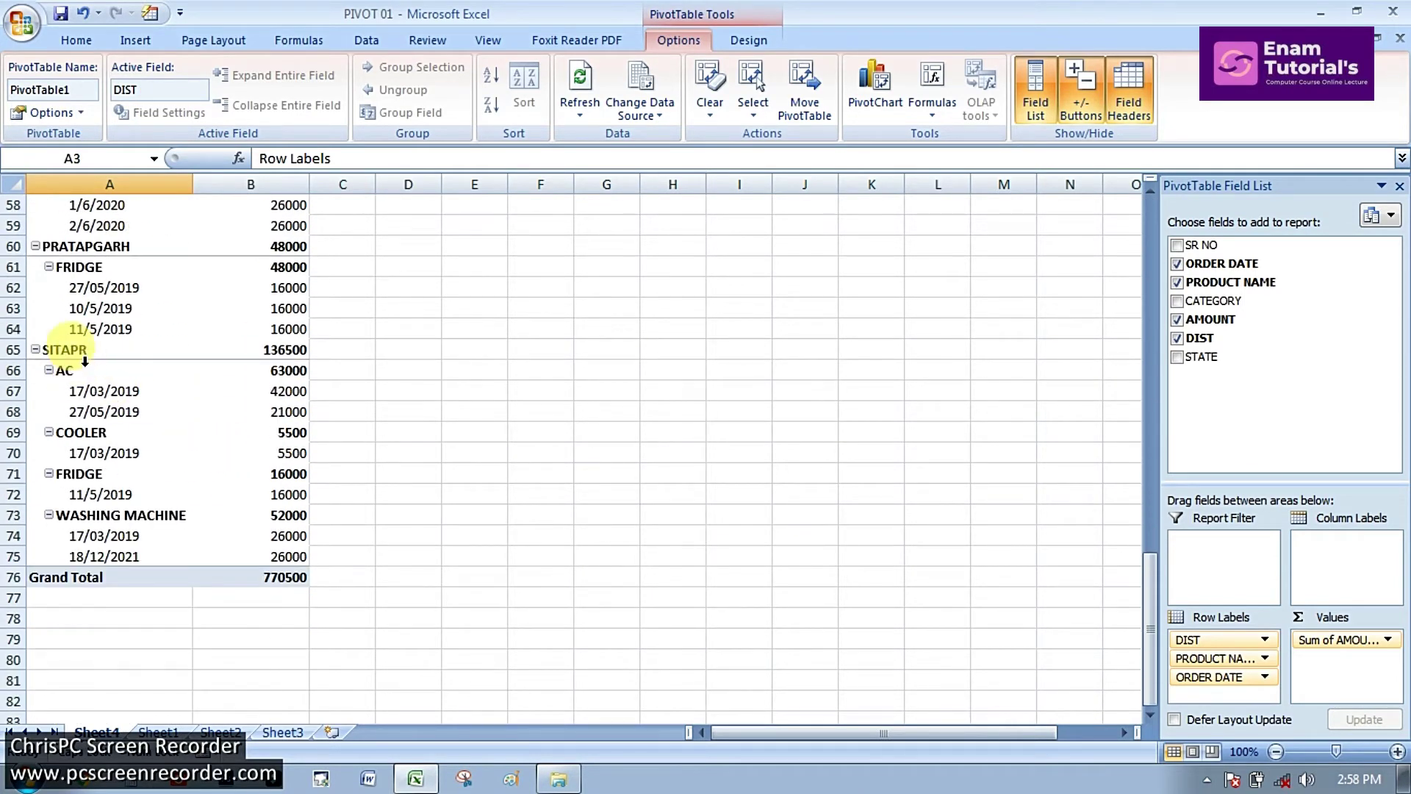
mouse_move(292, 351)
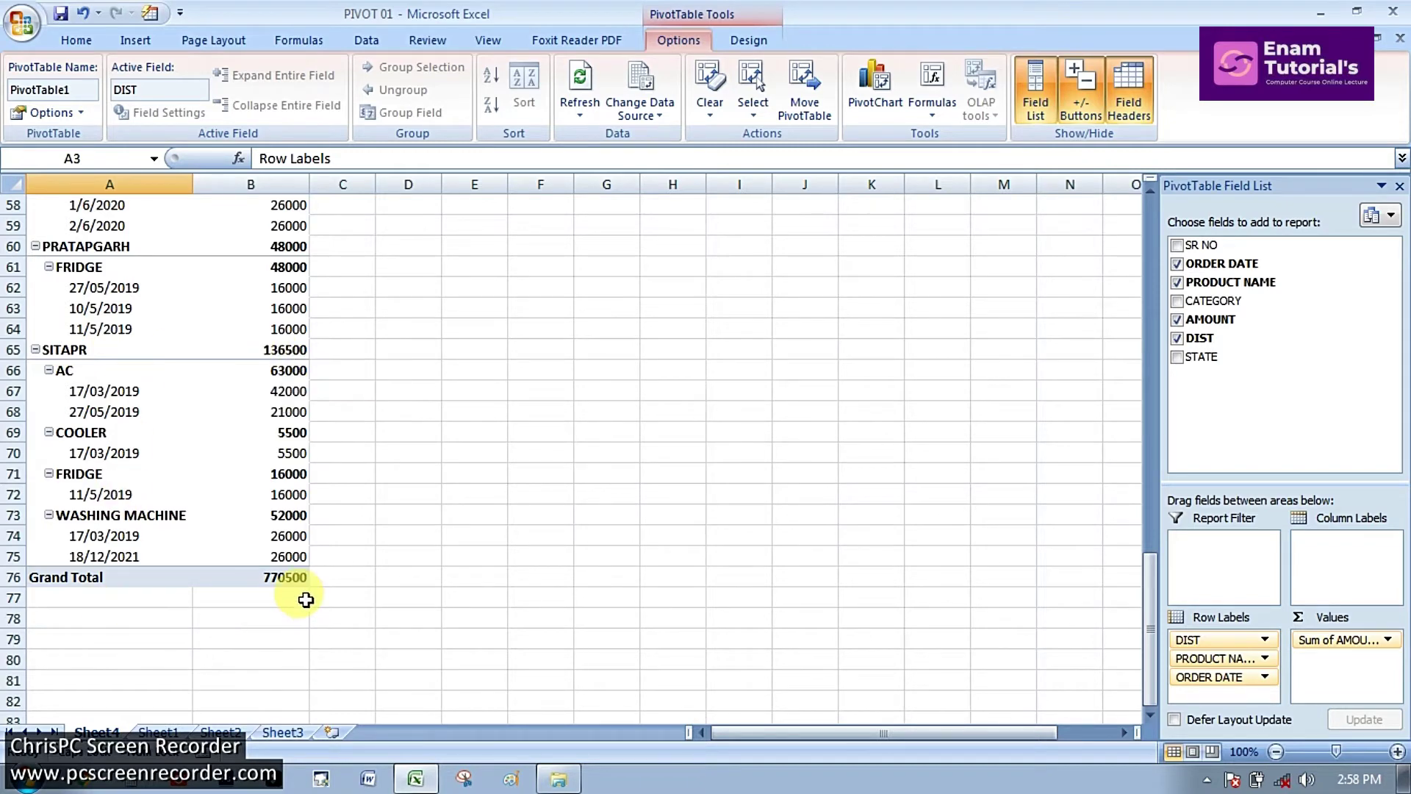
scroll(284, 474, up, 19)
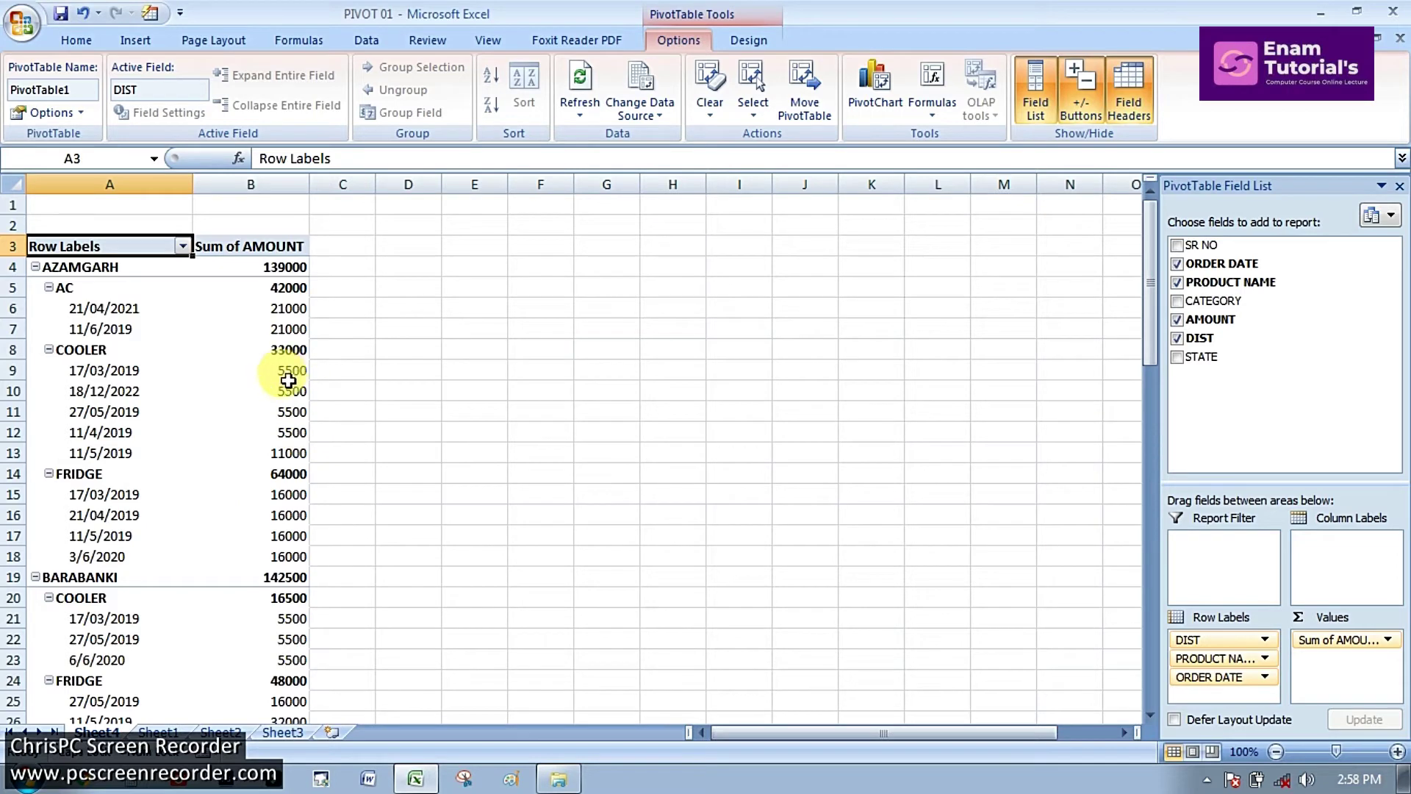
mouse_move(287, 380)
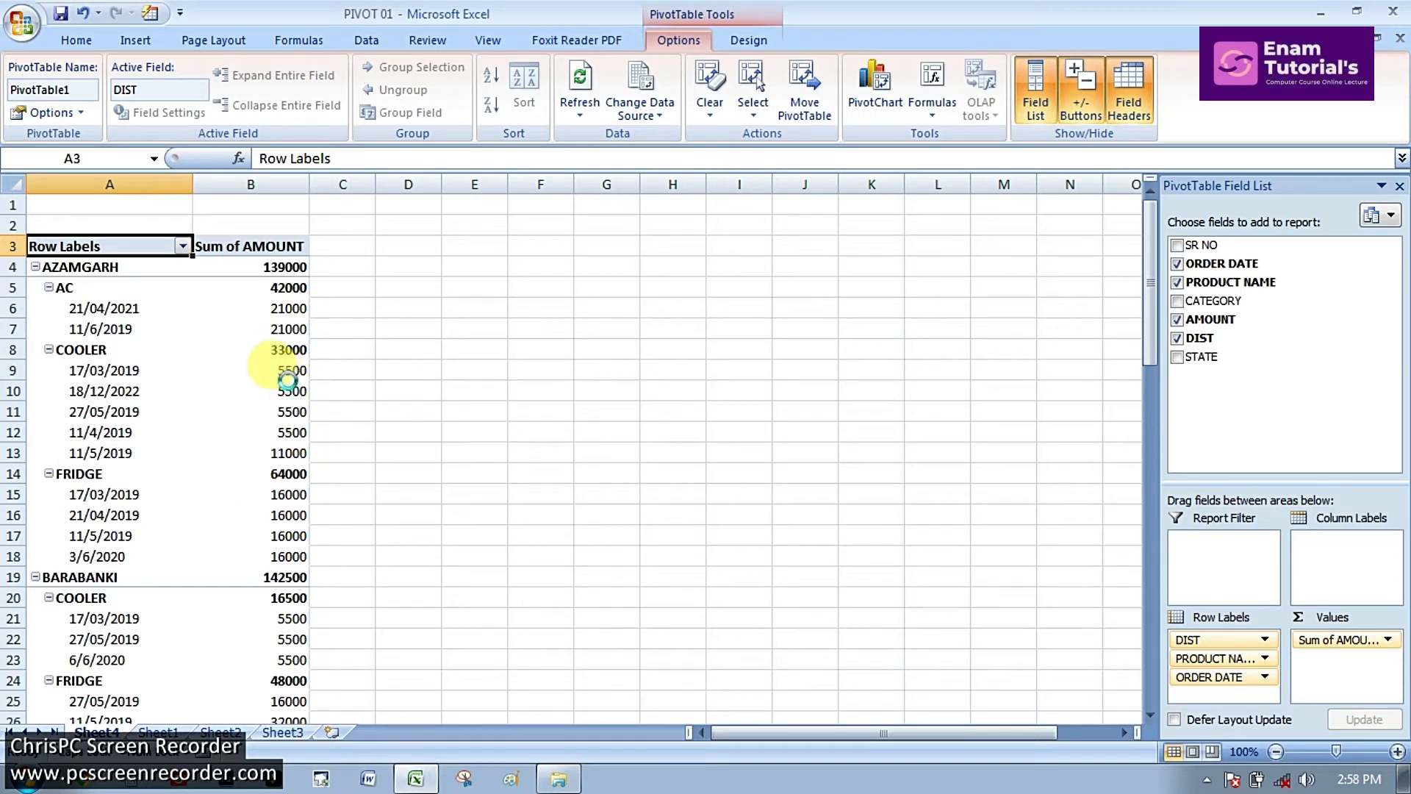
Step: Preview the printed PivotTable report, read through its first page enlarged, and return to the worksheet
key(ctrl+F2)
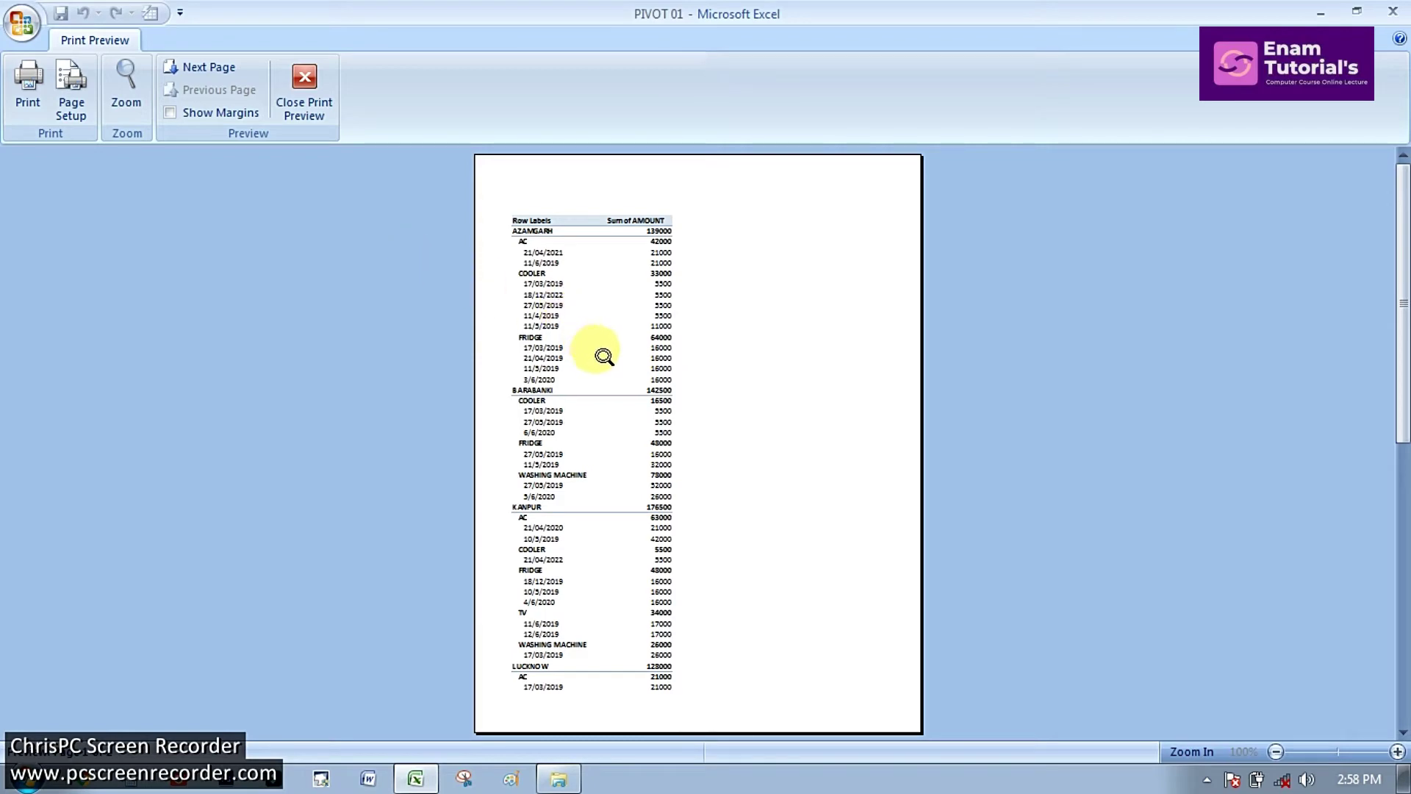
click(667, 369)
scroll(667, 370, up, 5)
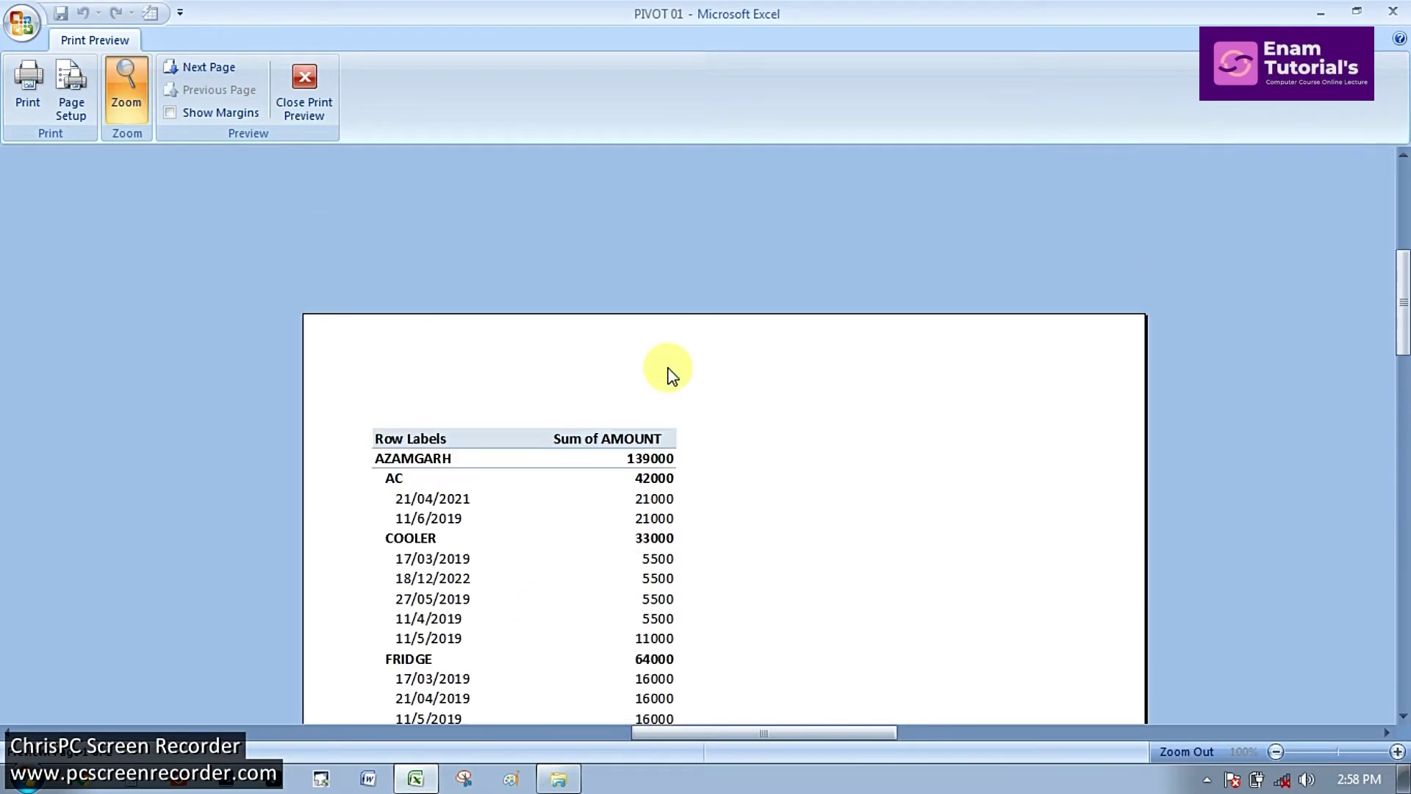
scroll(675, 400, down, 10)
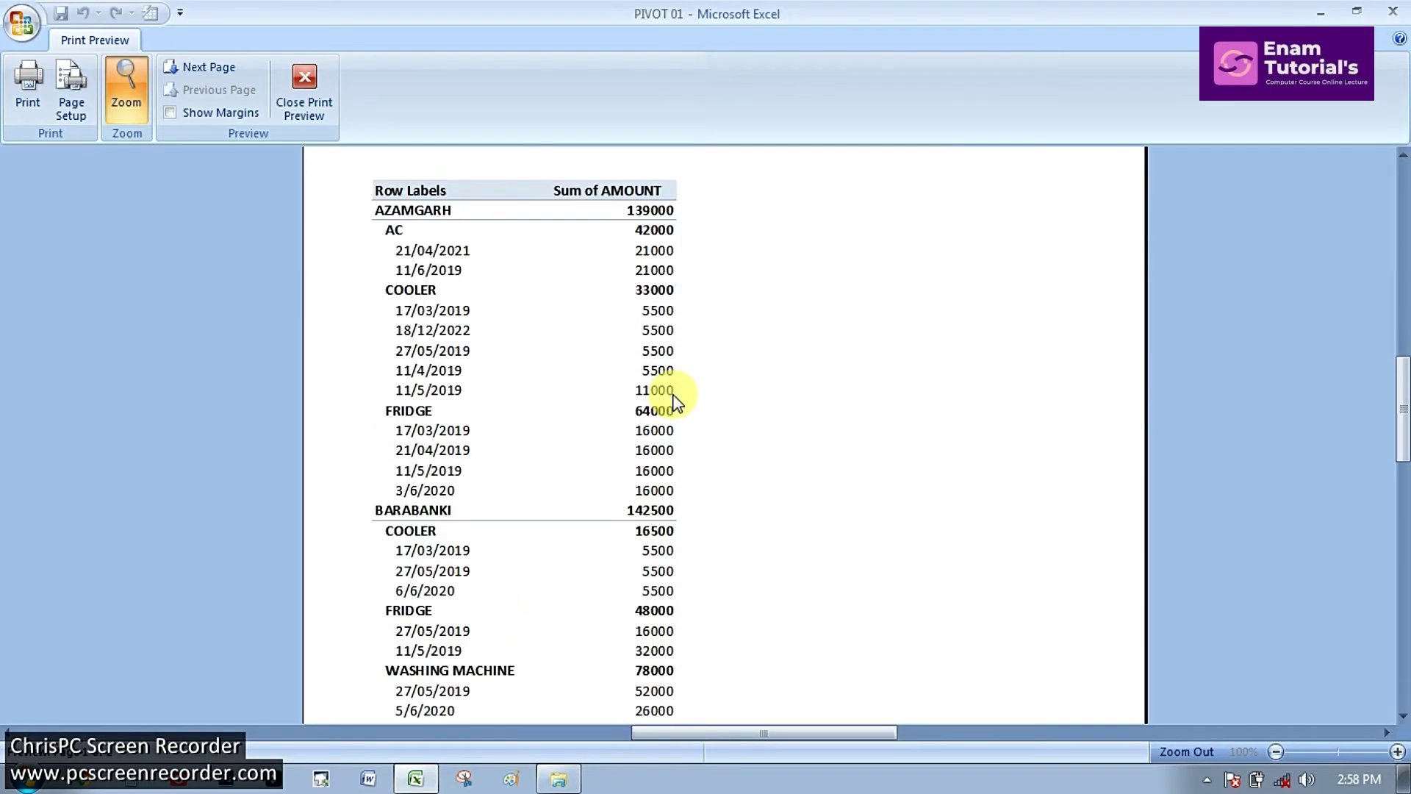
scroll(674, 401, up, 10)
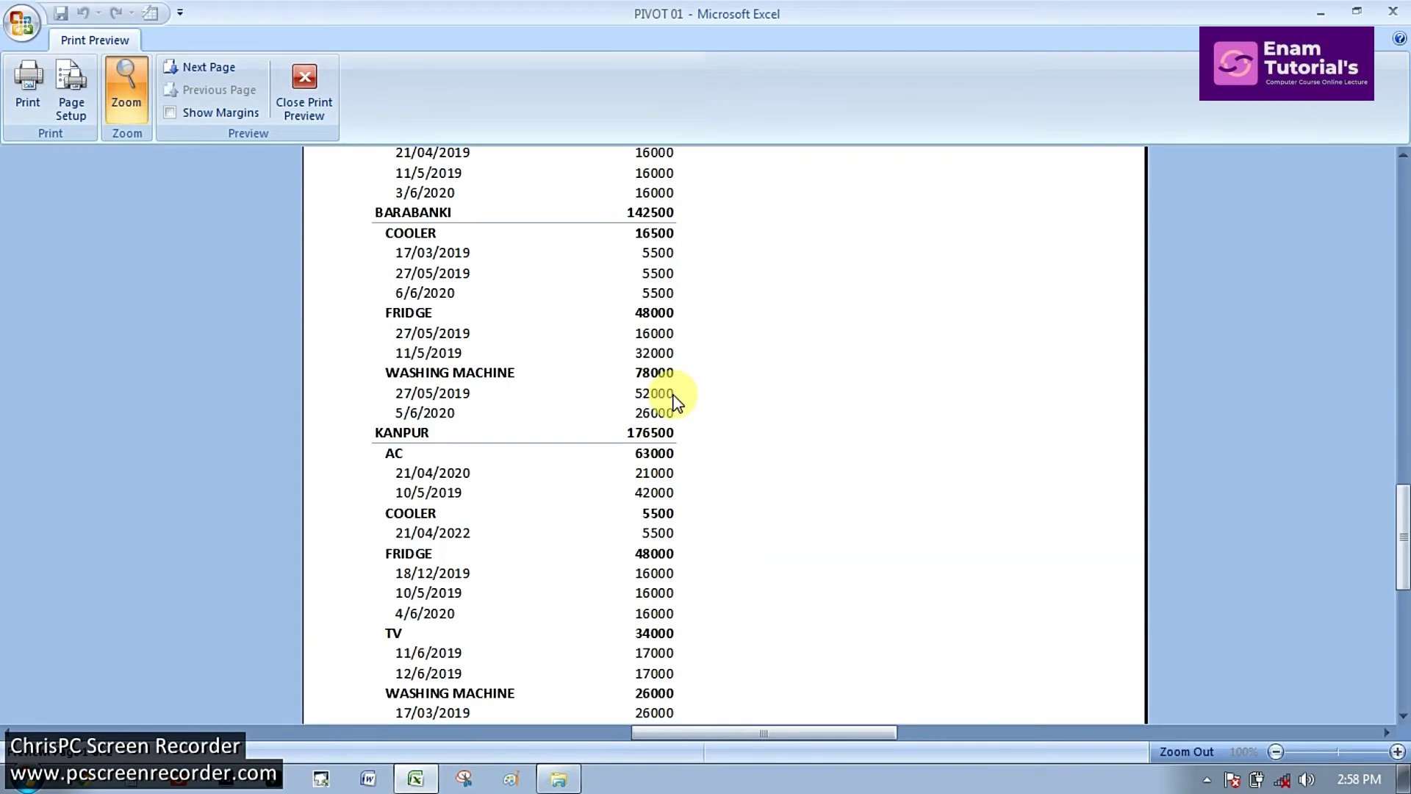
scroll(675, 401, down, 10)
scroll(675, 400, up, 10)
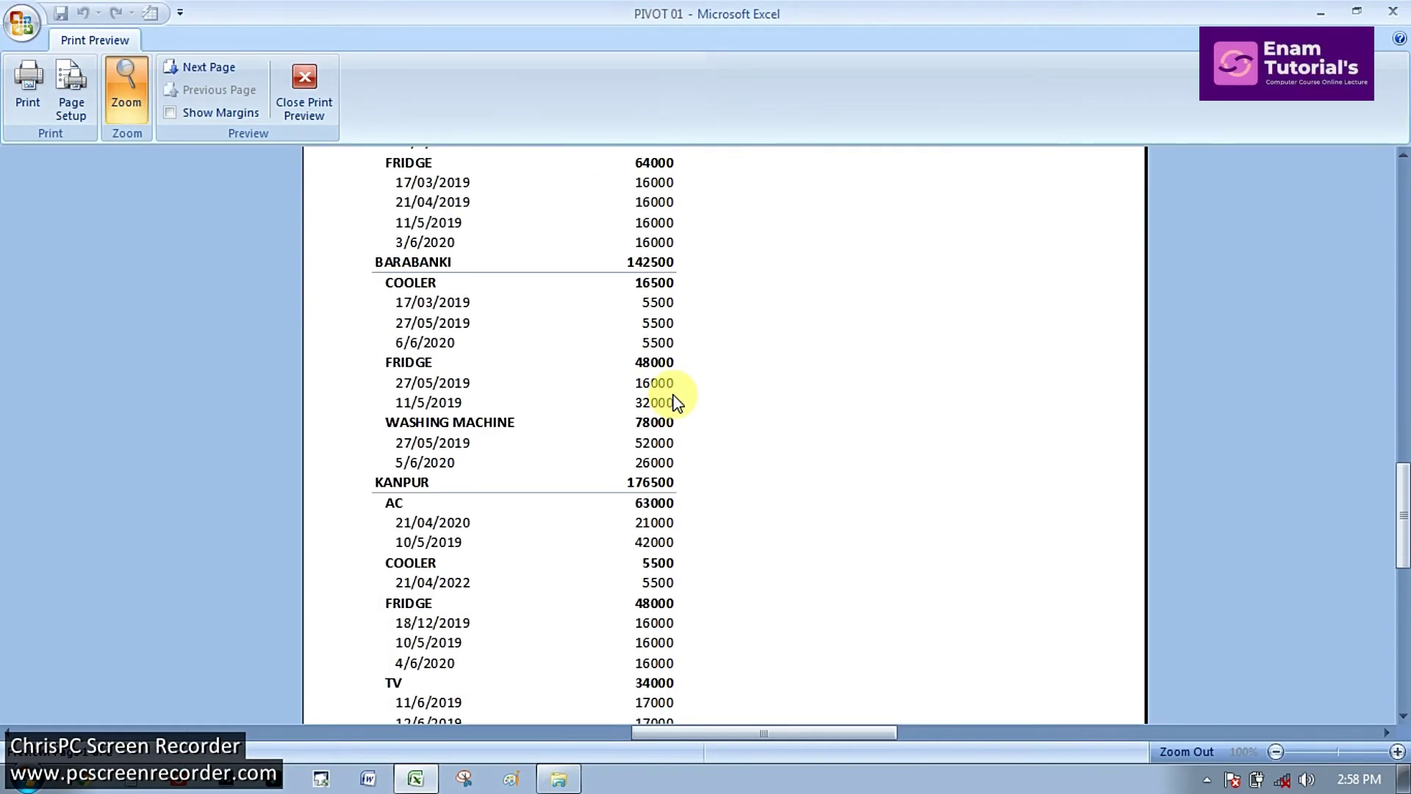
scroll(674, 400, down, 6)
scroll(675, 401, down, 4)
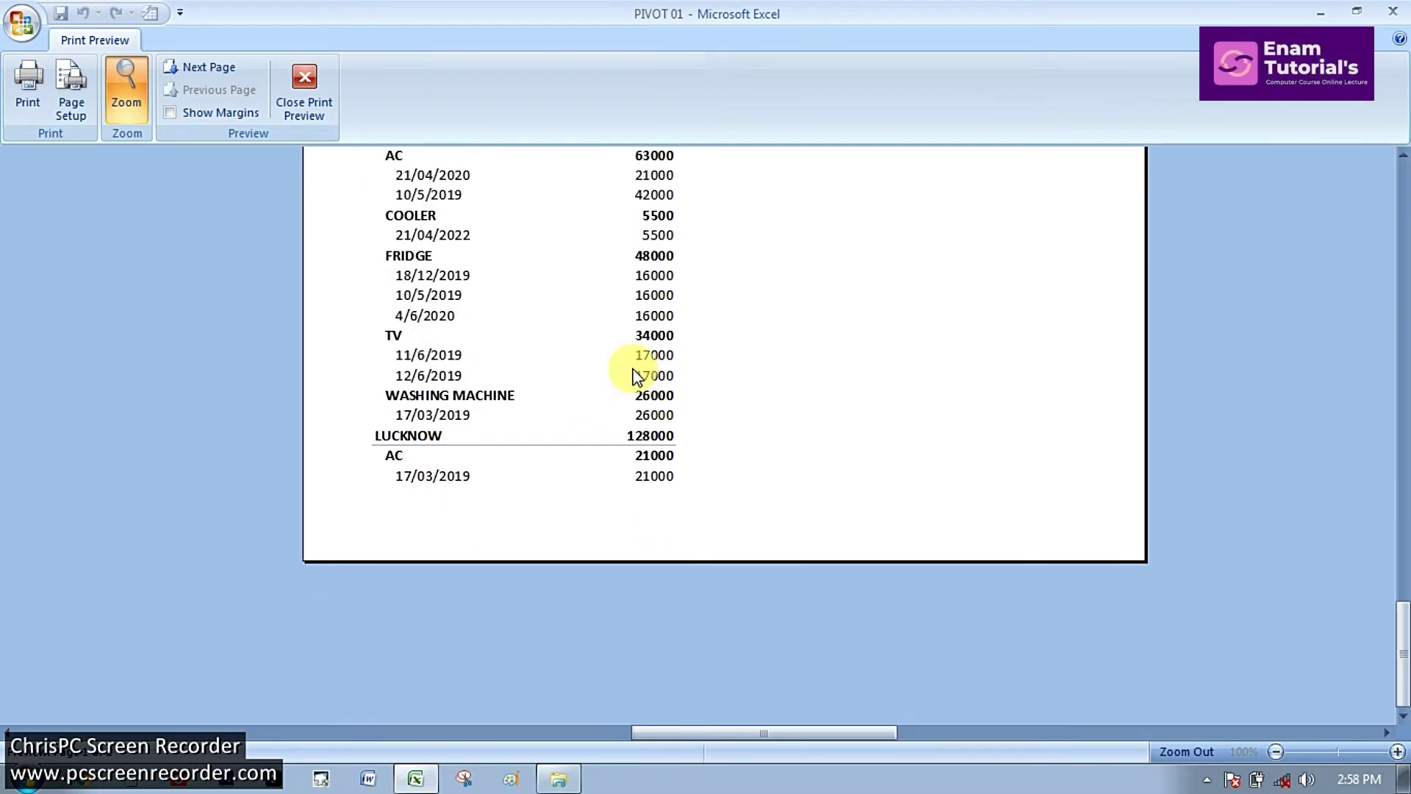
click(304, 92)
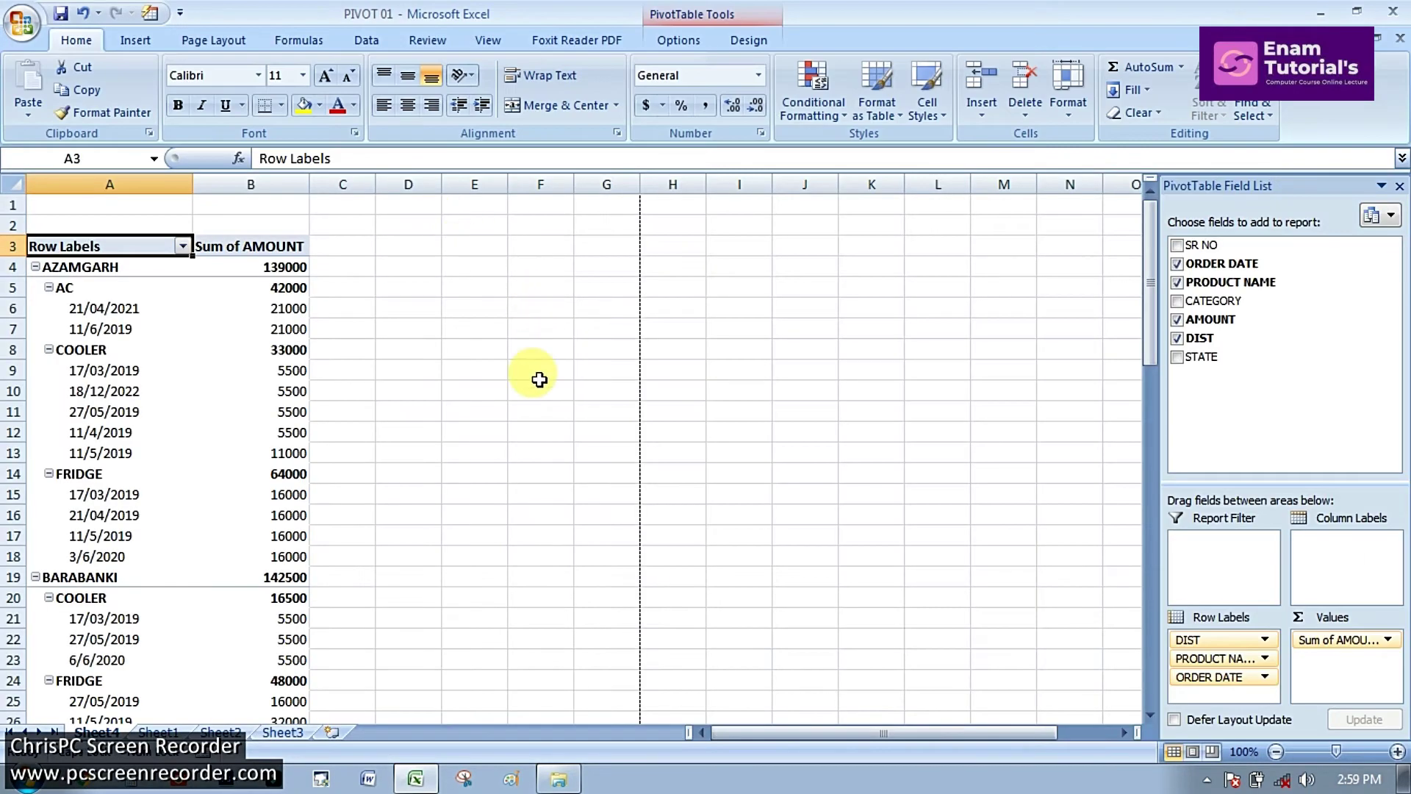
Step: Remove the DIST, AMOUNT, ORDER DATE and PRODUCT NAME fields from the PivotTable
scroll(539, 377, down, 7)
scroll(539, 378, up, 7)
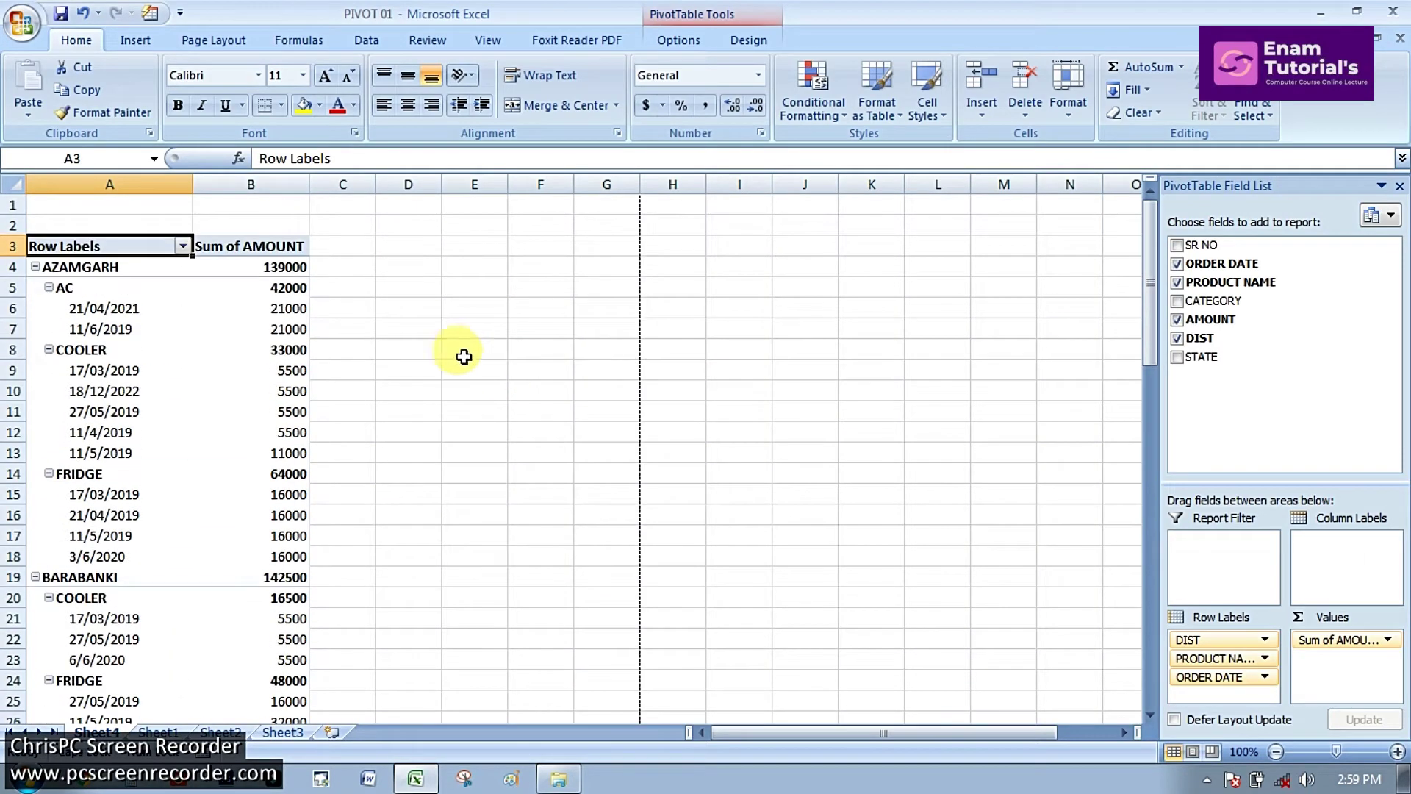
click(1176, 337)
click(1176, 319)
click(1177, 264)
click(1177, 283)
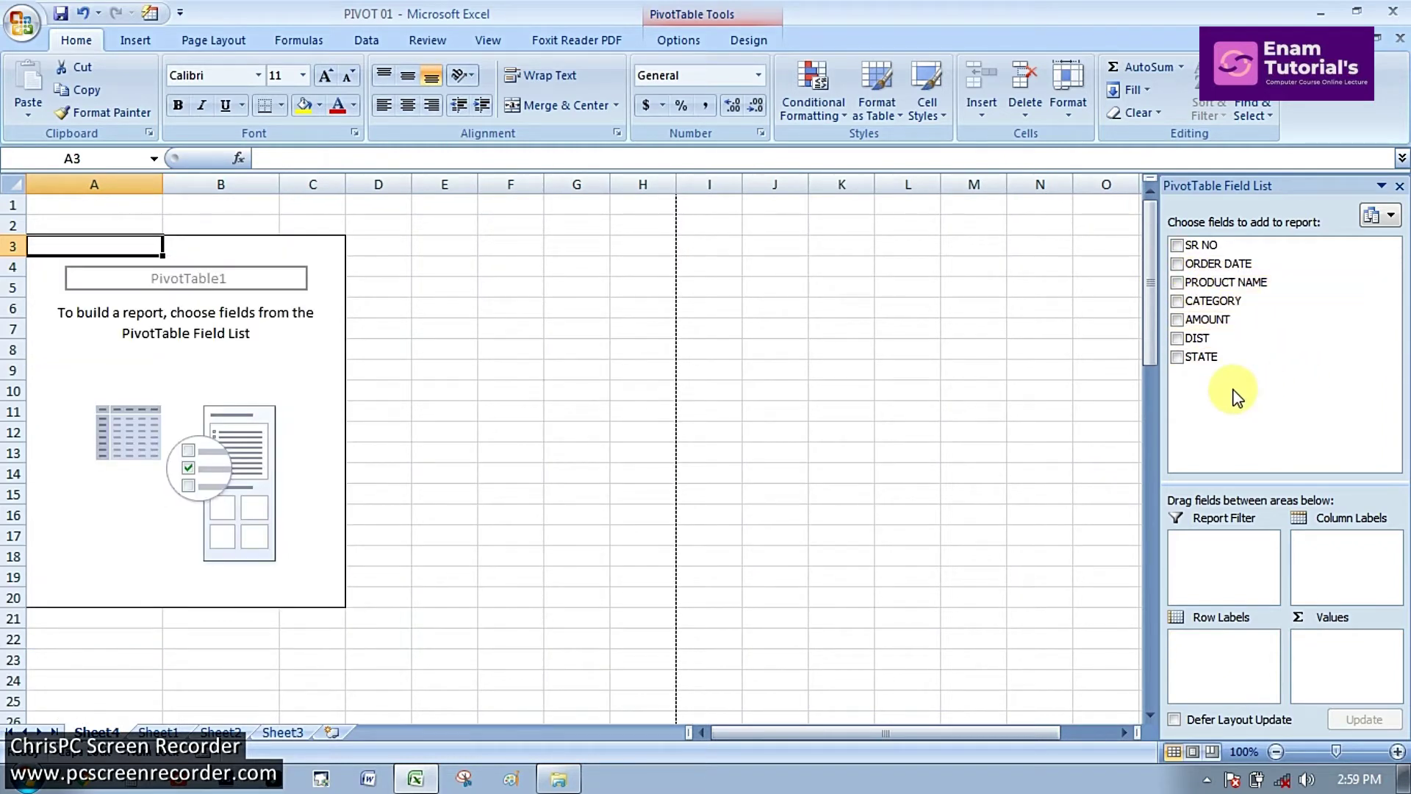
Step: Summarise AMOUNT by PRODUCT NAME in the PivotTable, trying SR NO as an extra summed value and removing it
click(1177, 282)
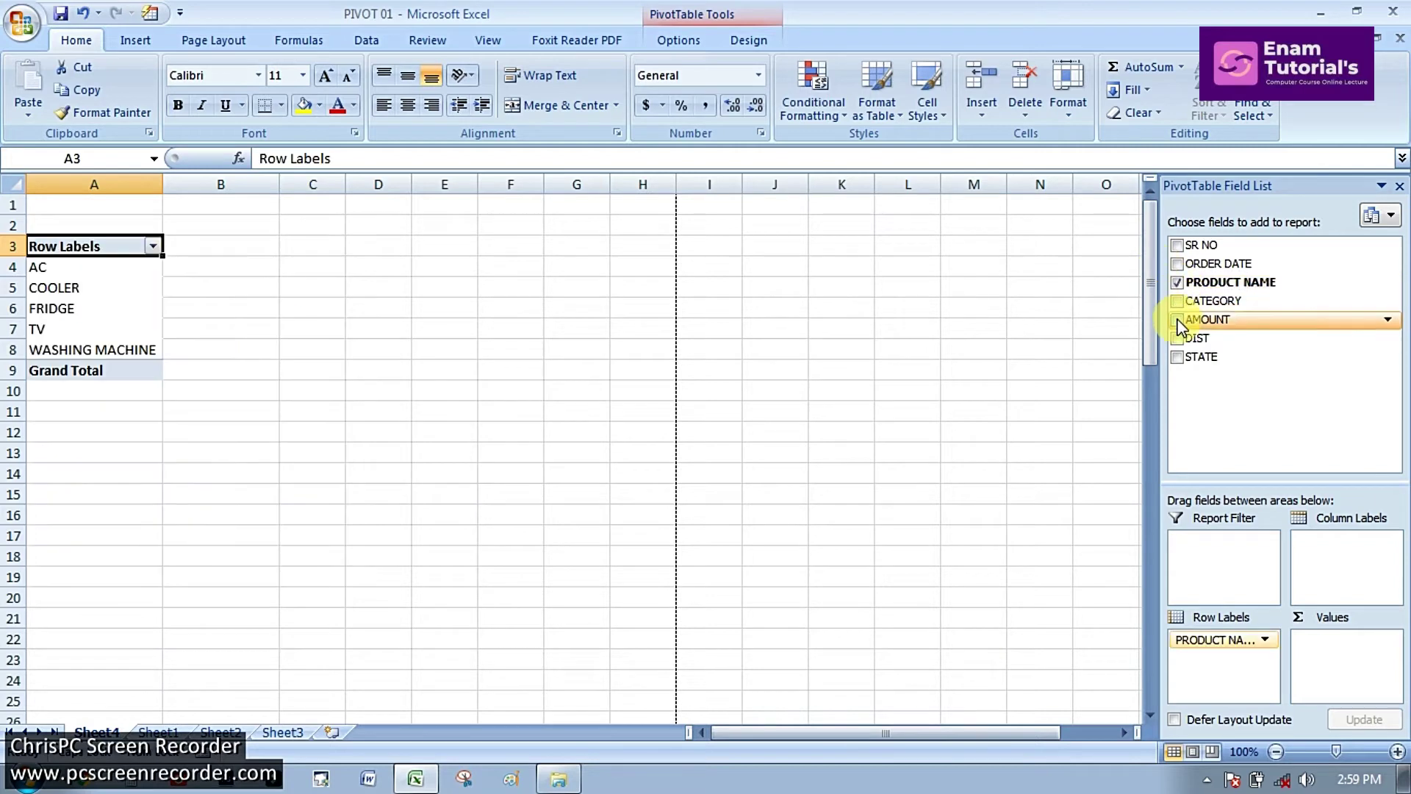
click(1176, 320)
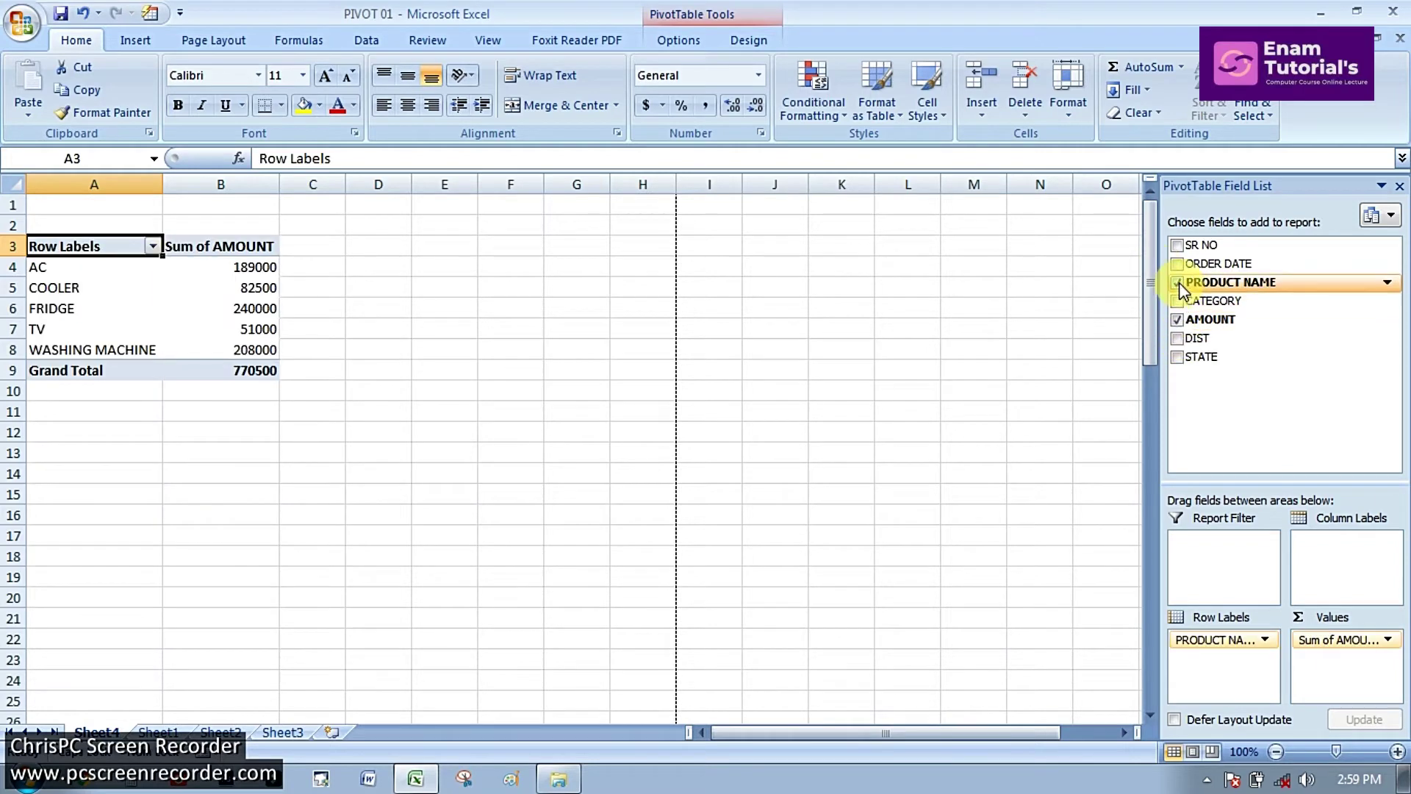
click(1178, 246)
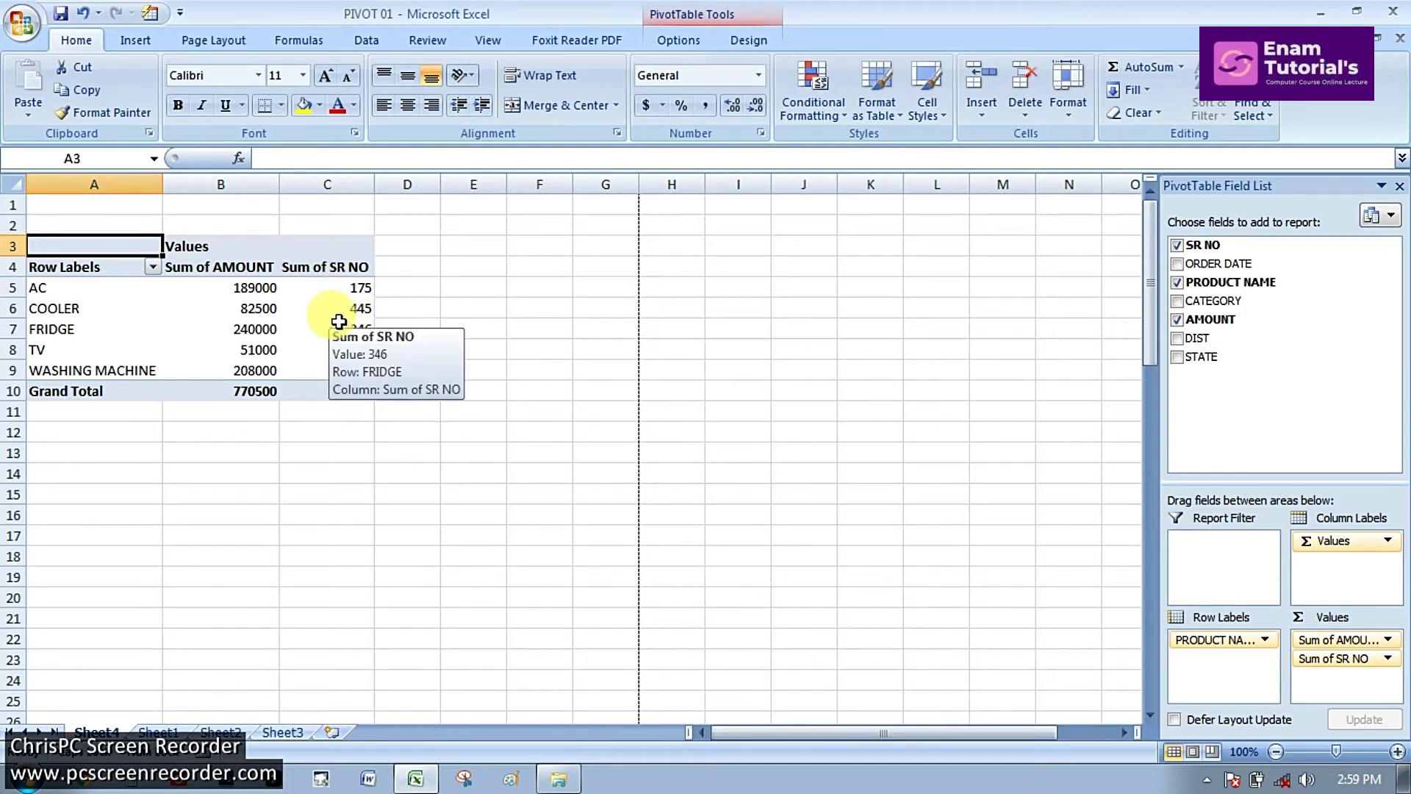
click(1177, 246)
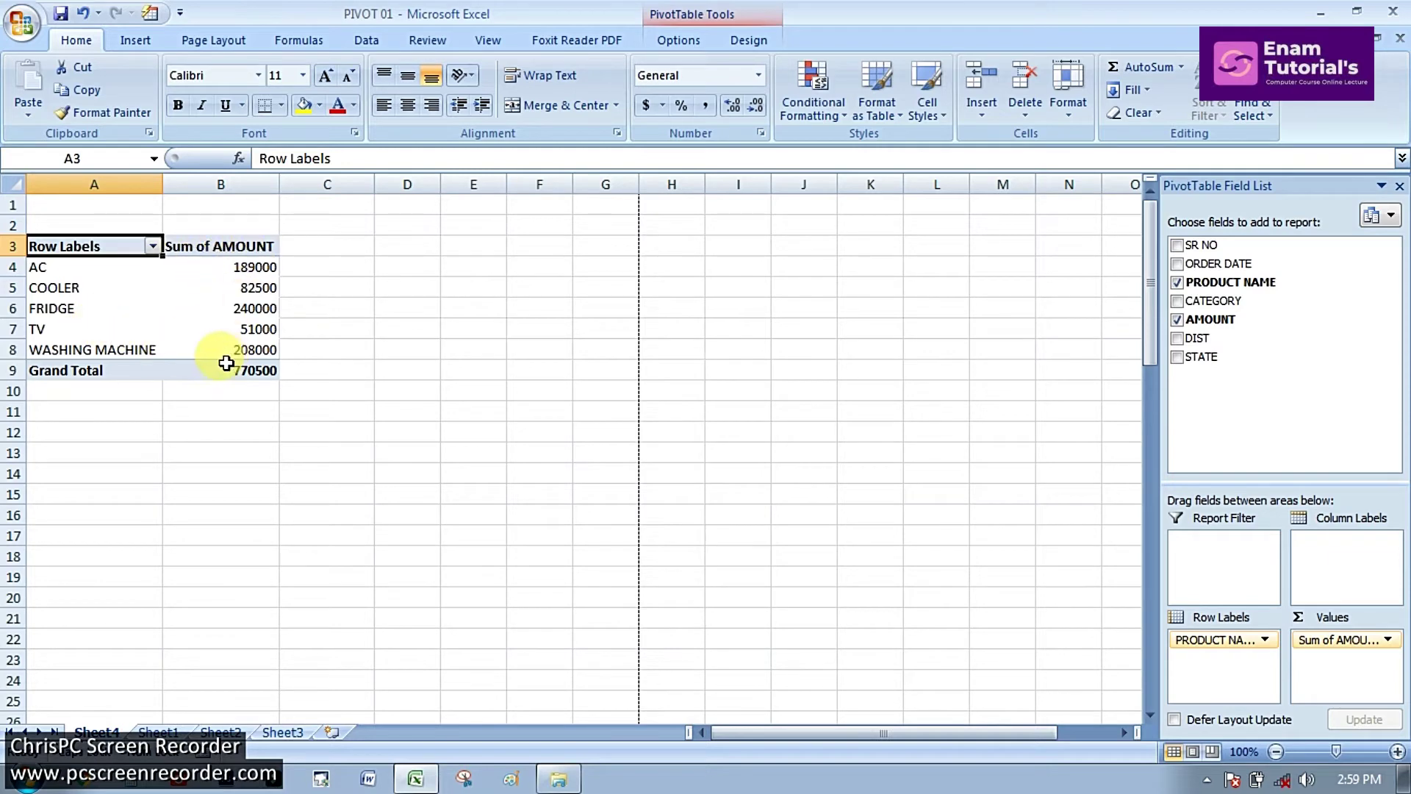
mouse_move(255, 270)
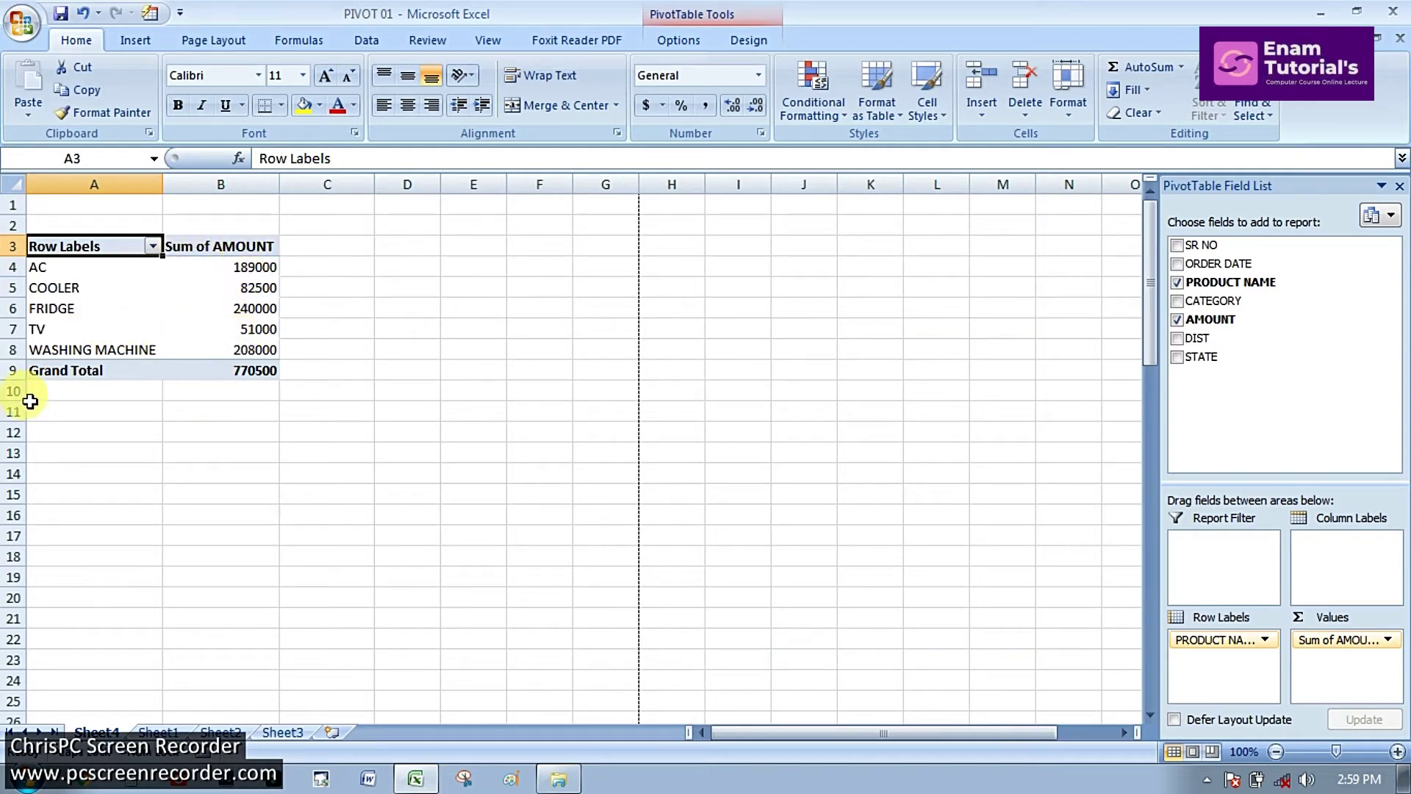
Step: Replace the product summary with AMOUNT summed by DIST and, within each district, by CATEGORY
click(1177, 319)
click(1177, 282)
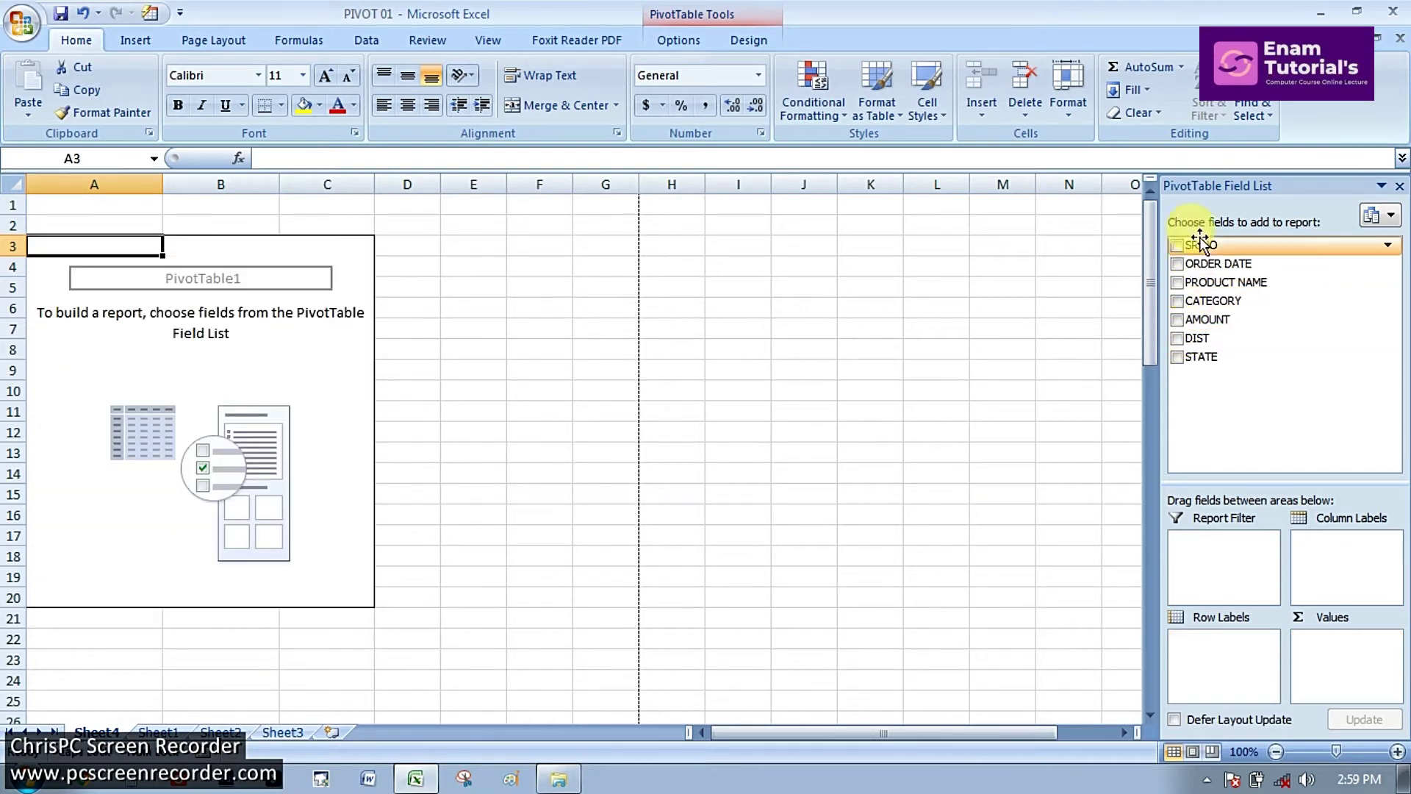
click(1177, 338)
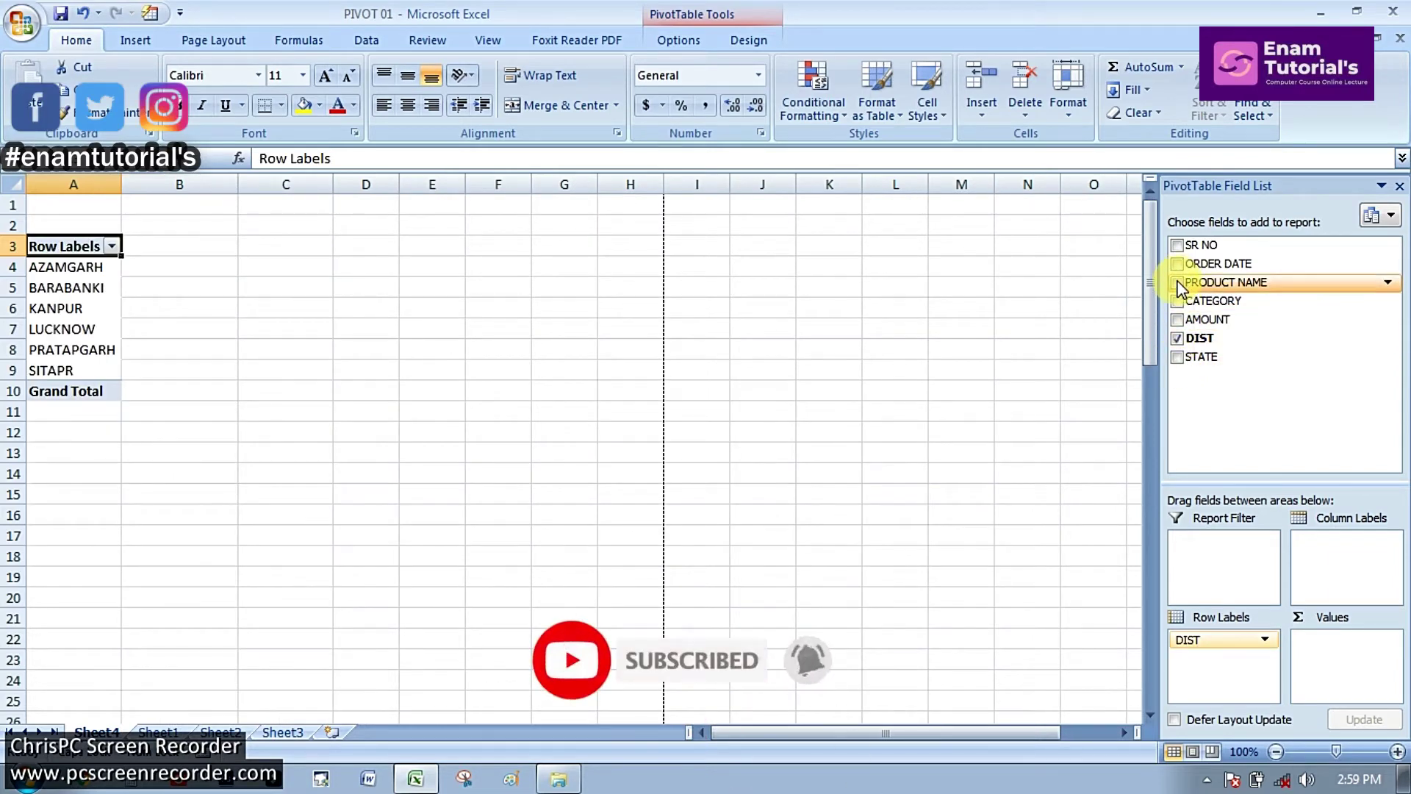
click(1179, 284)
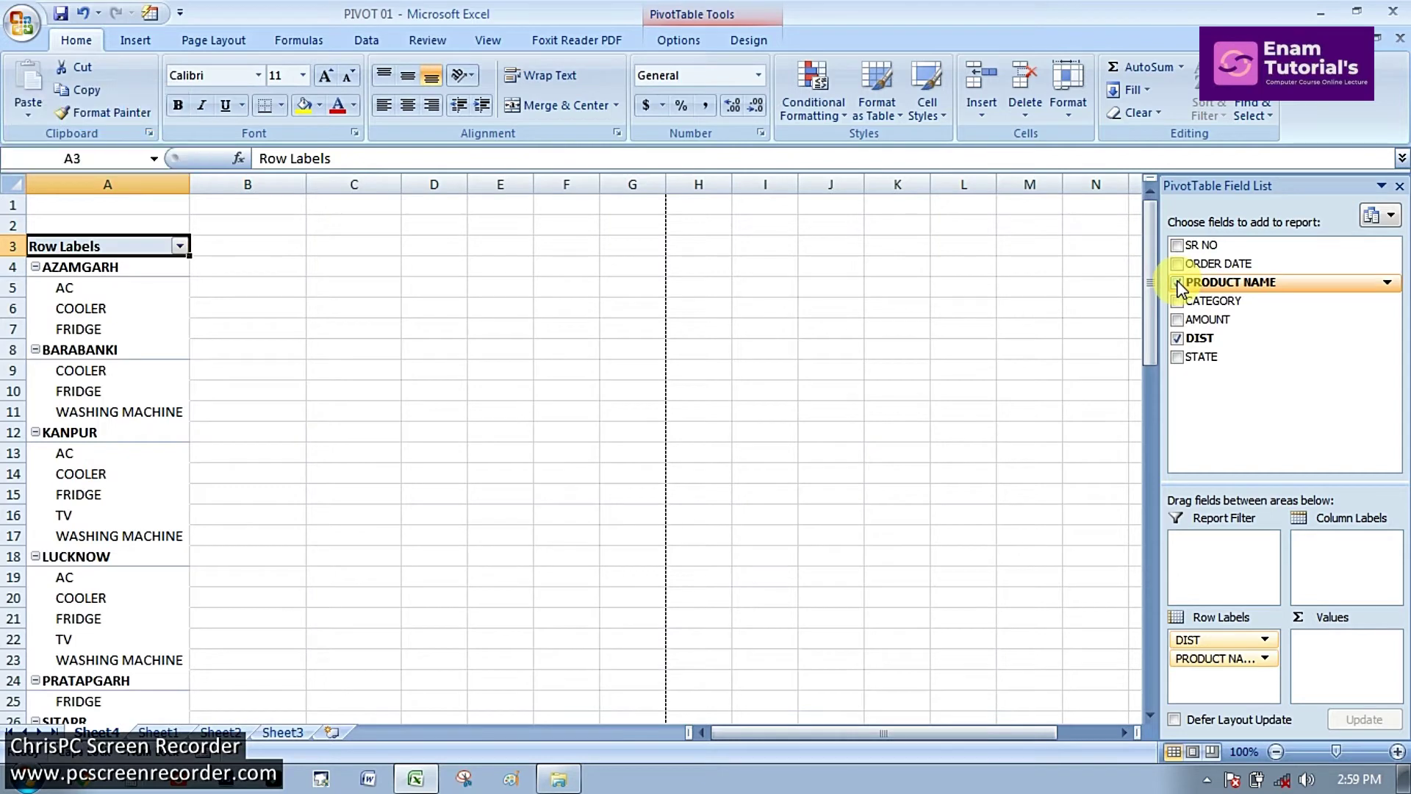
click(1178, 284)
click(1177, 266)
click(1177, 266)
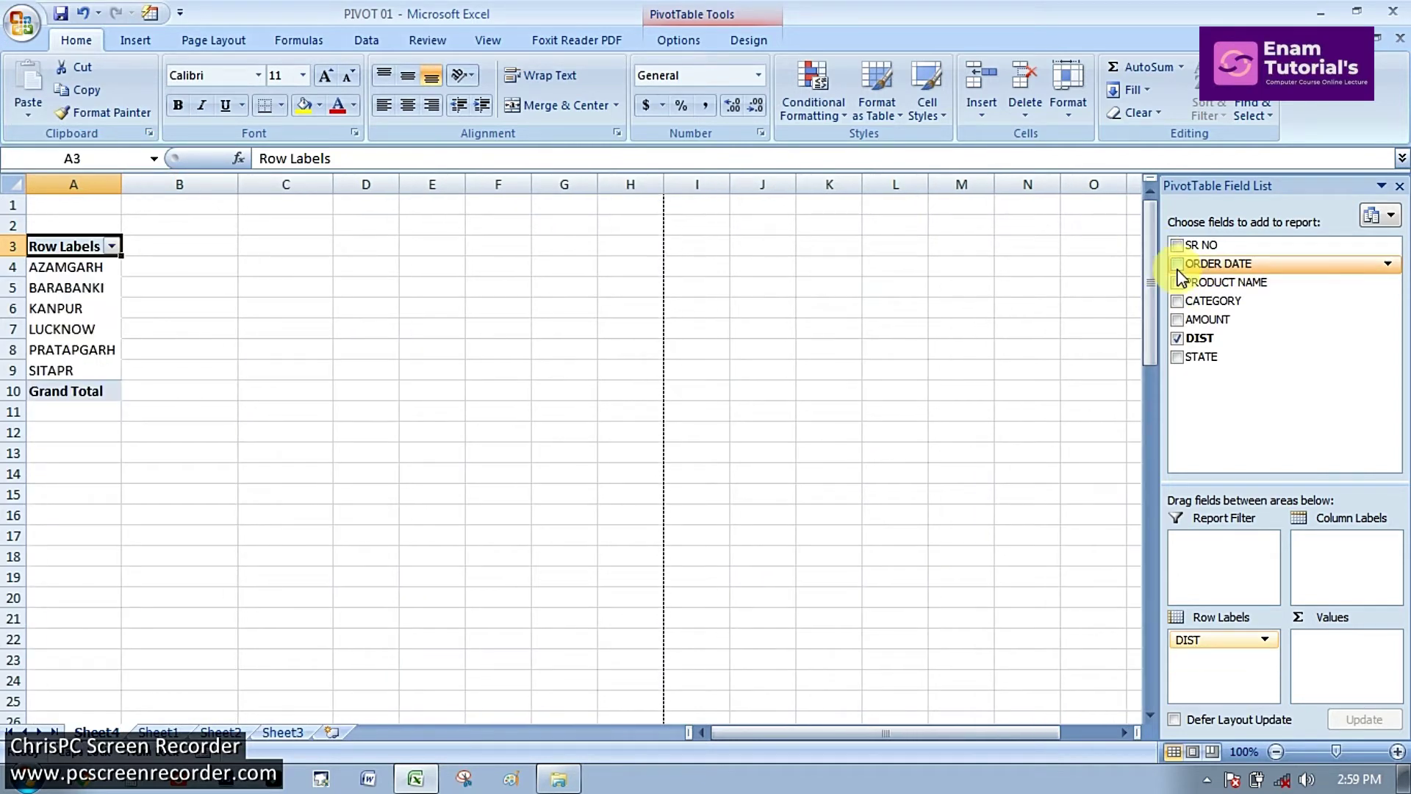
click(1179, 320)
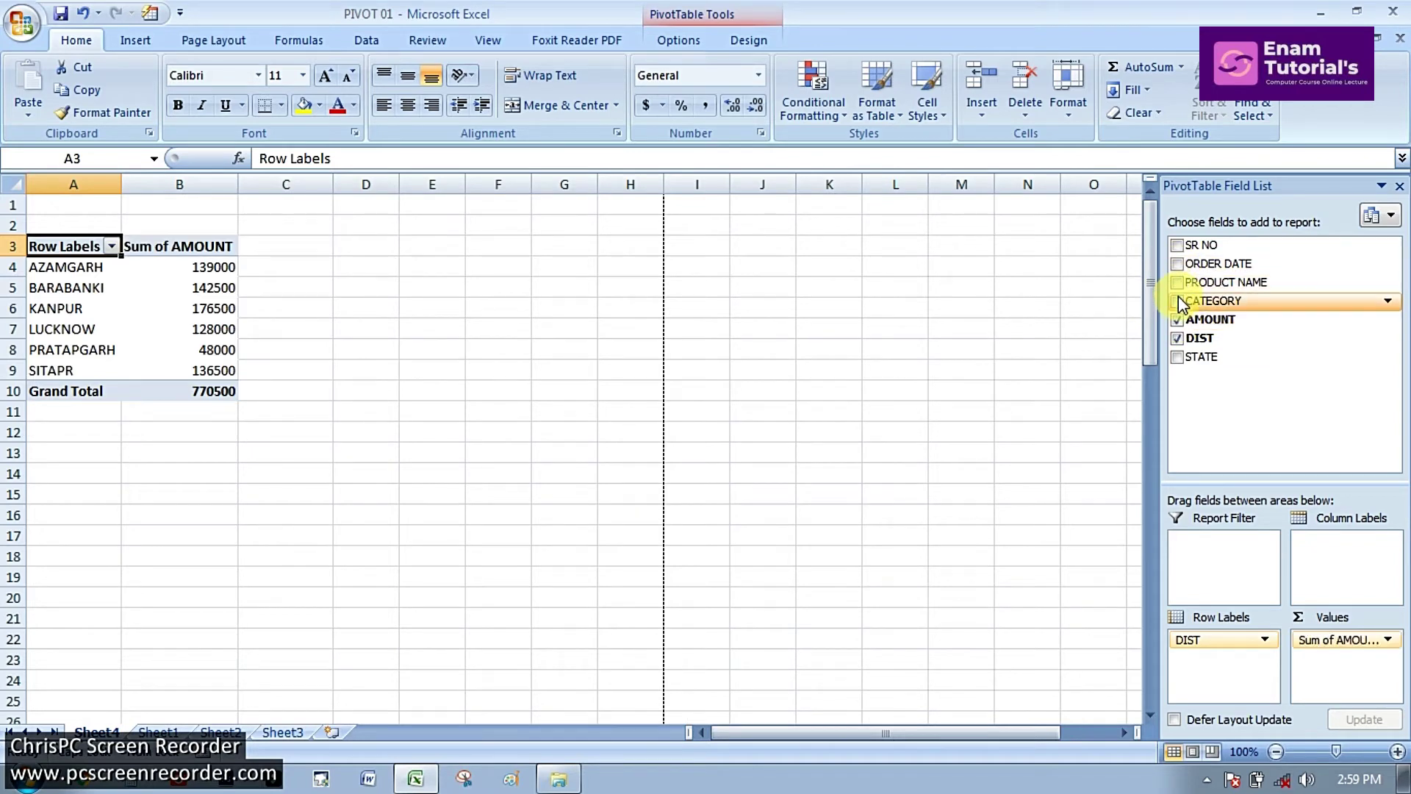
click(1177, 301)
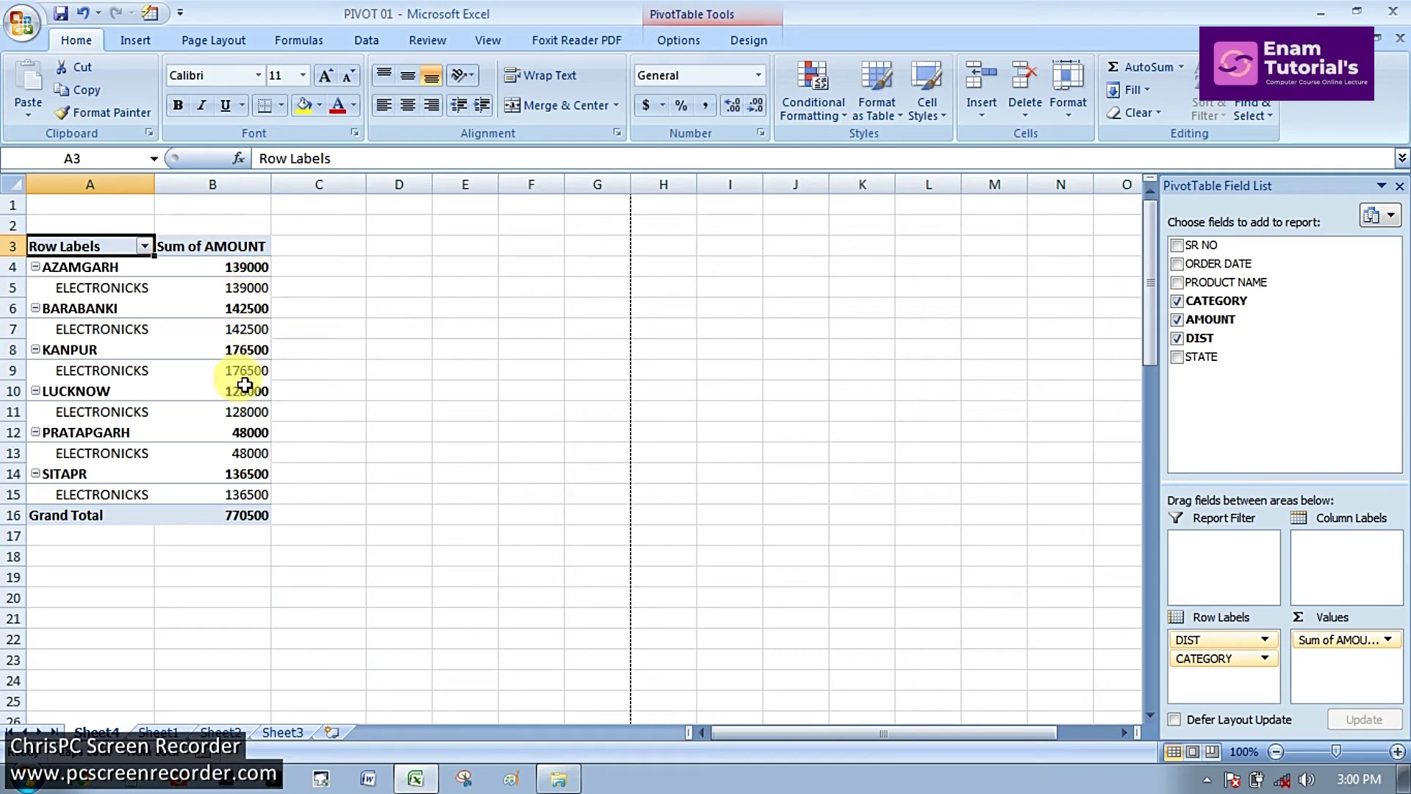
Step: Clear DIST, AMOUNT and CATEGORY from the PivotTable
click(1177, 338)
click(1177, 319)
click(1177, 301)
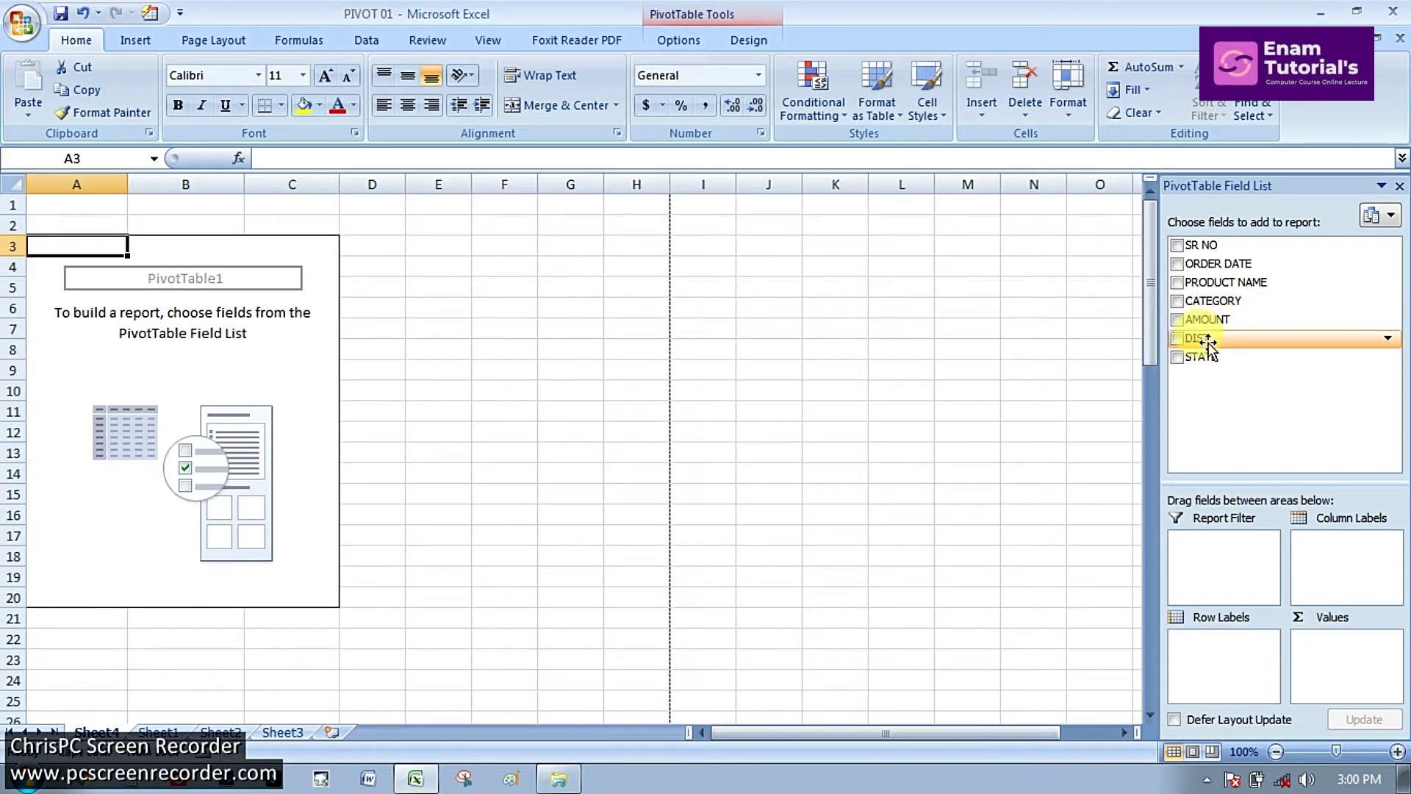
Step: Set the amount of the first COOLER order, cell F3 on Sheet1, to 6500
click(158, 732)
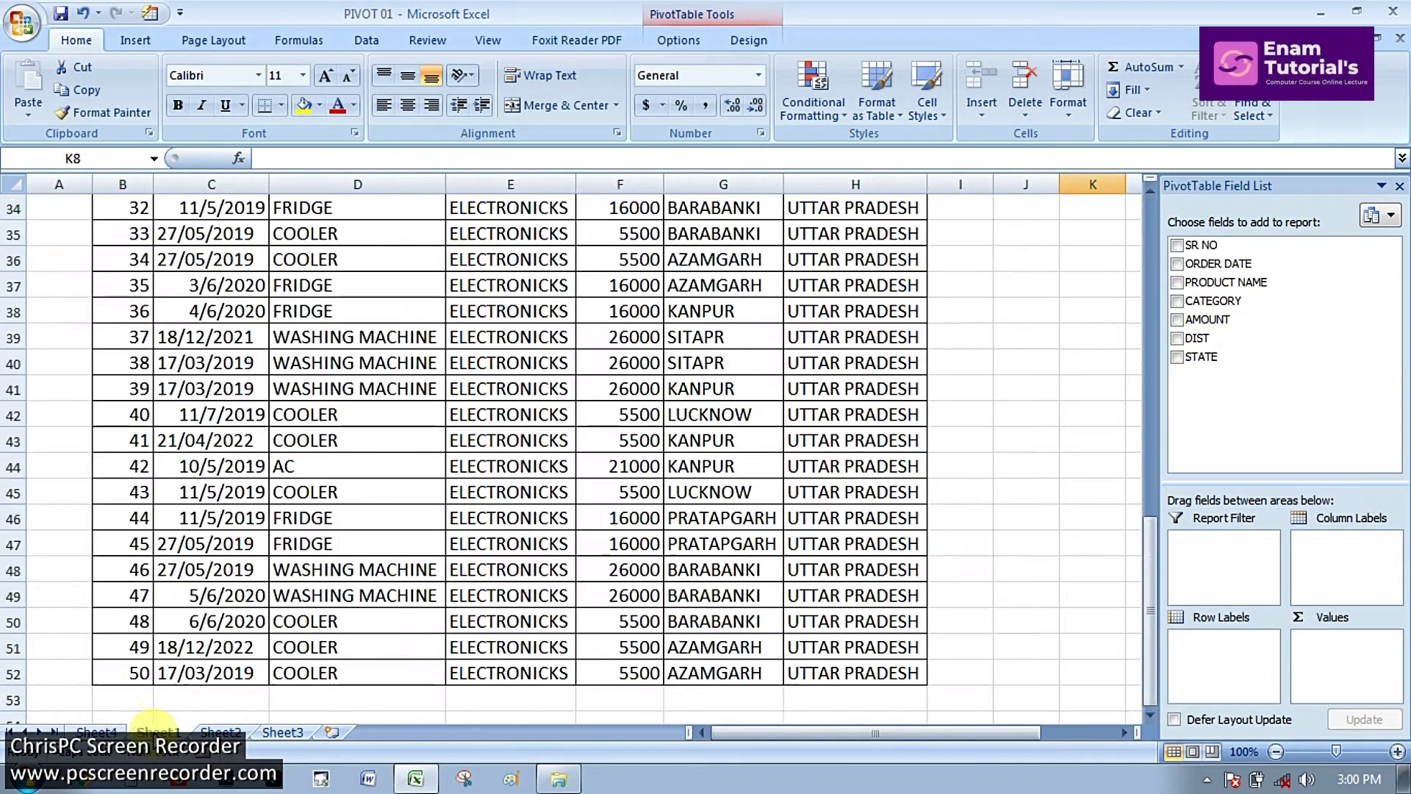
scroll(280, 515, up, 8)
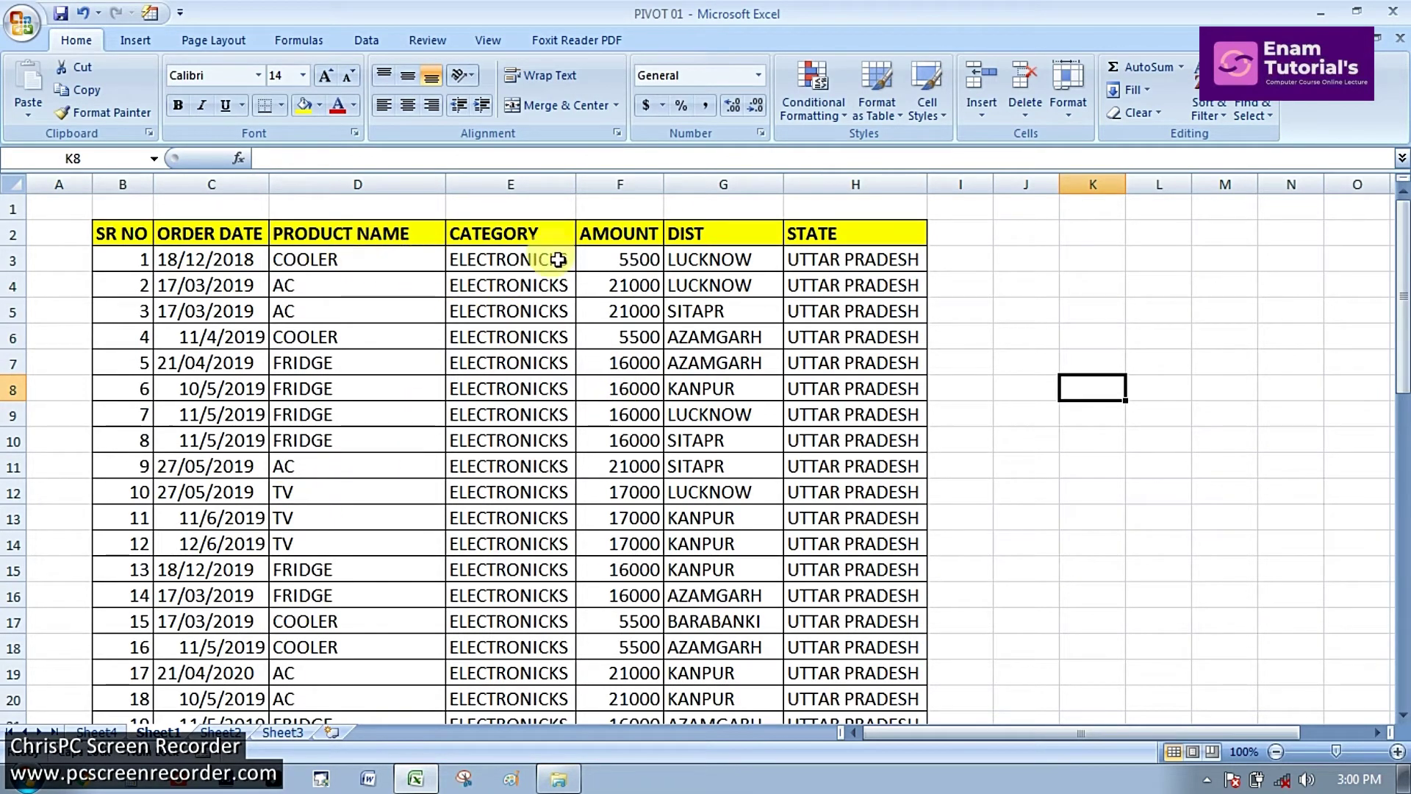
click(645, 263)
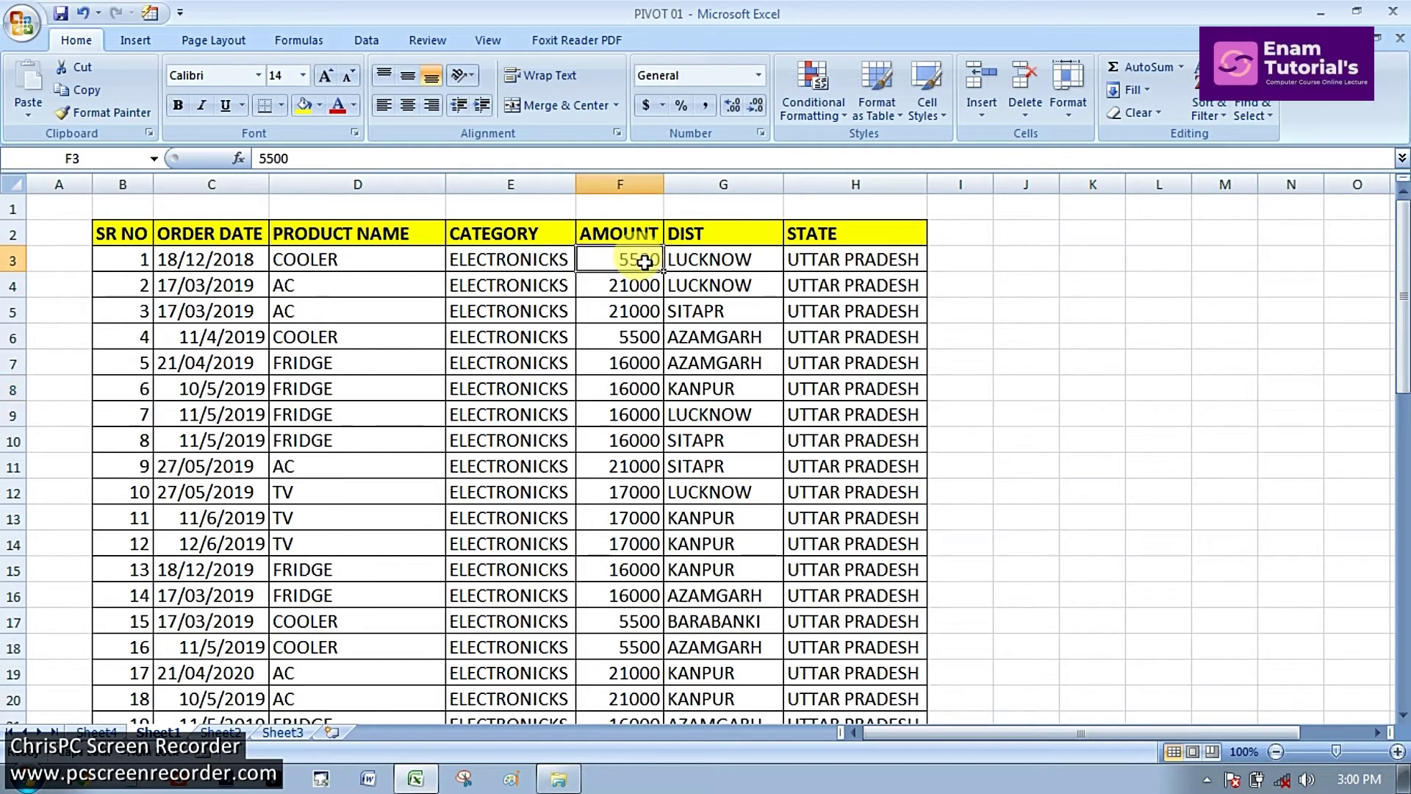
text(65)
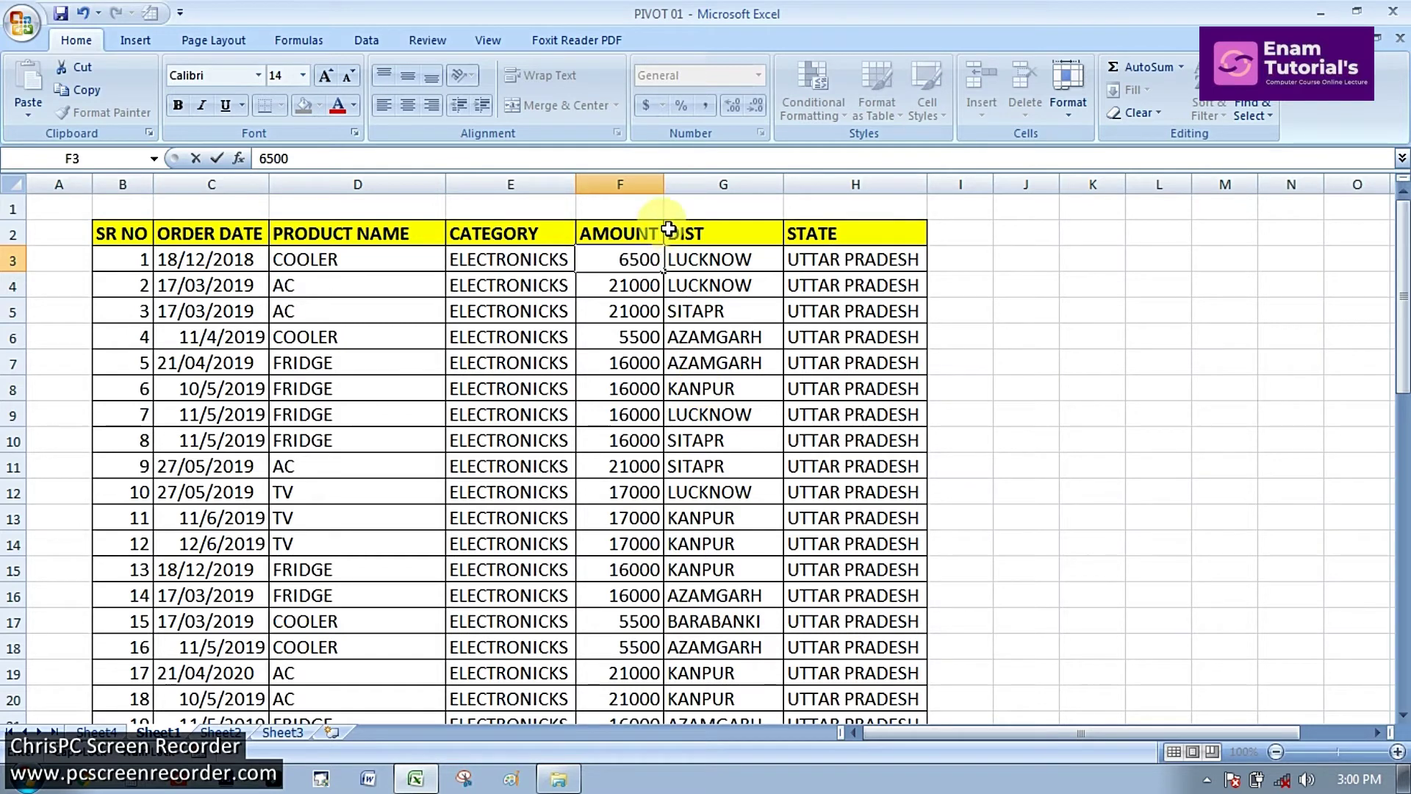
click(627, 338)
click(631, 262)
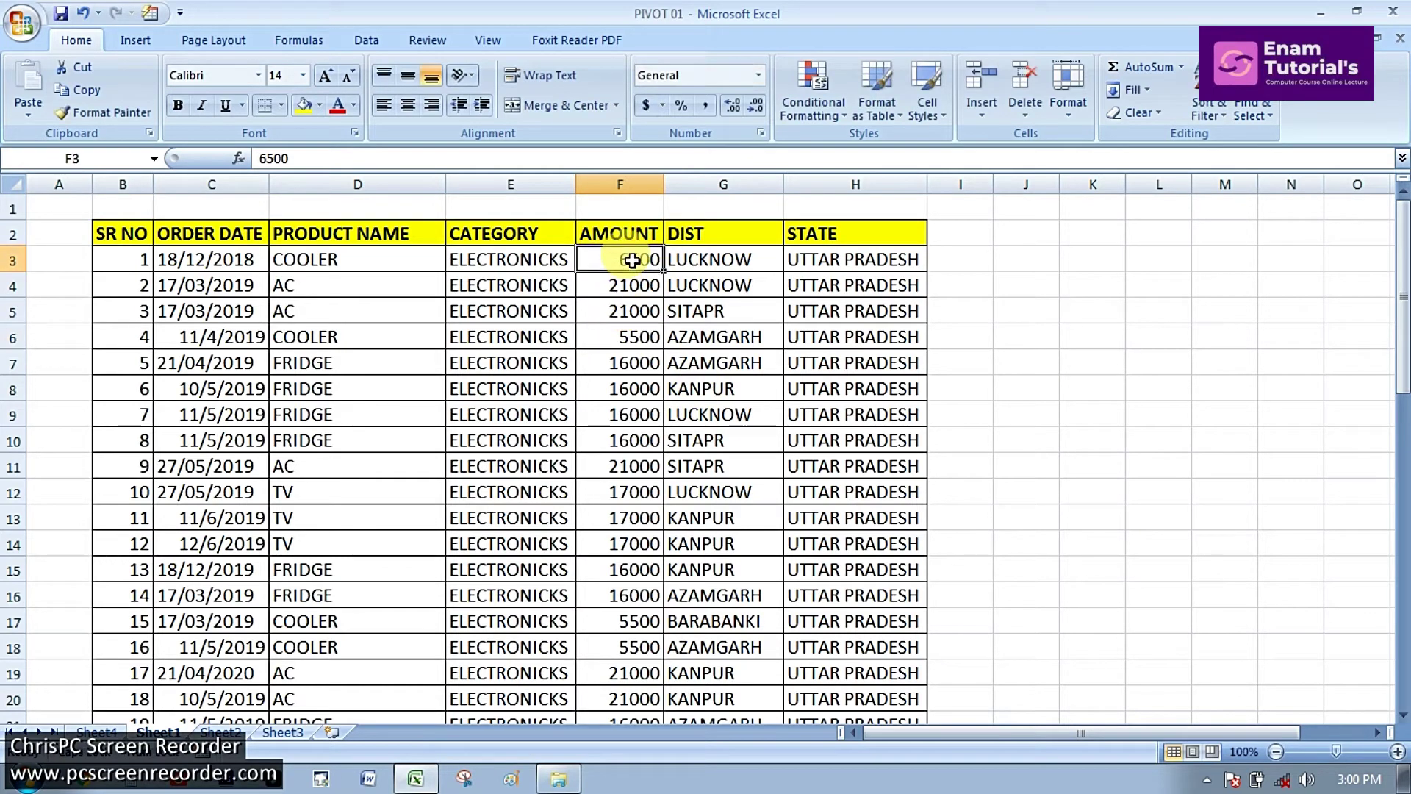
Step: Copy the 6500 amount from F3 on Sheet1 to the COOLER orders in F6, F17 and F18
key(ctrl+c)
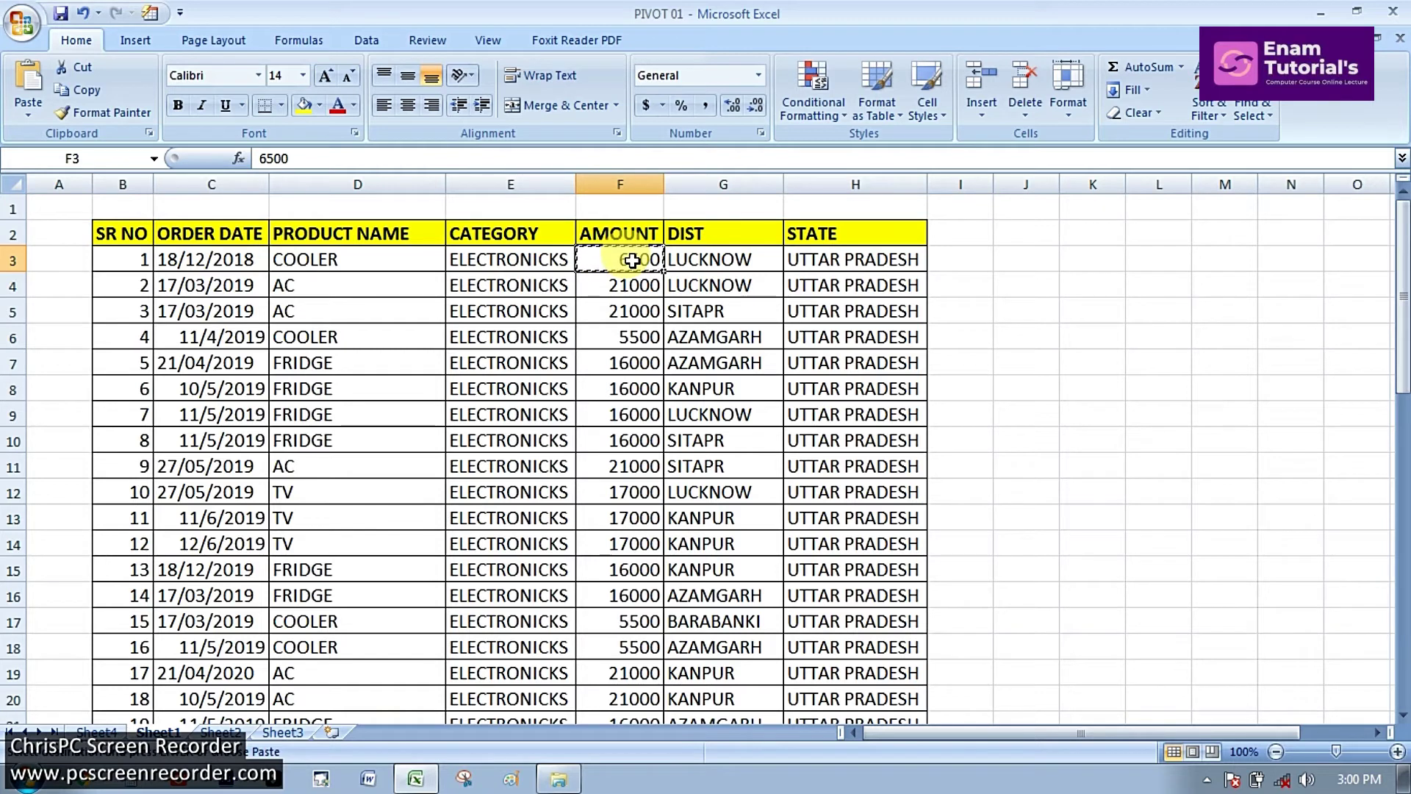
key(Down)
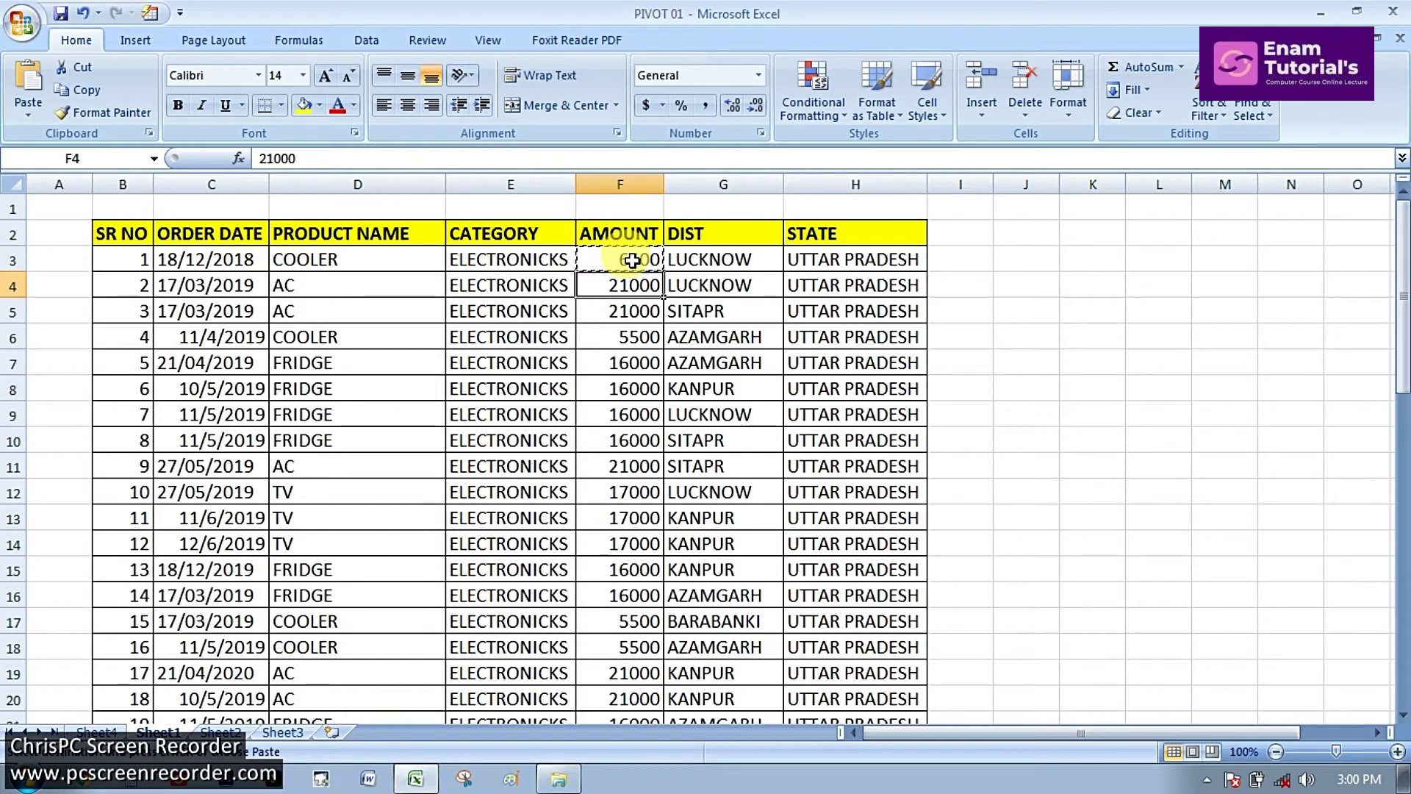
click(695, 380)
click(645, 261)
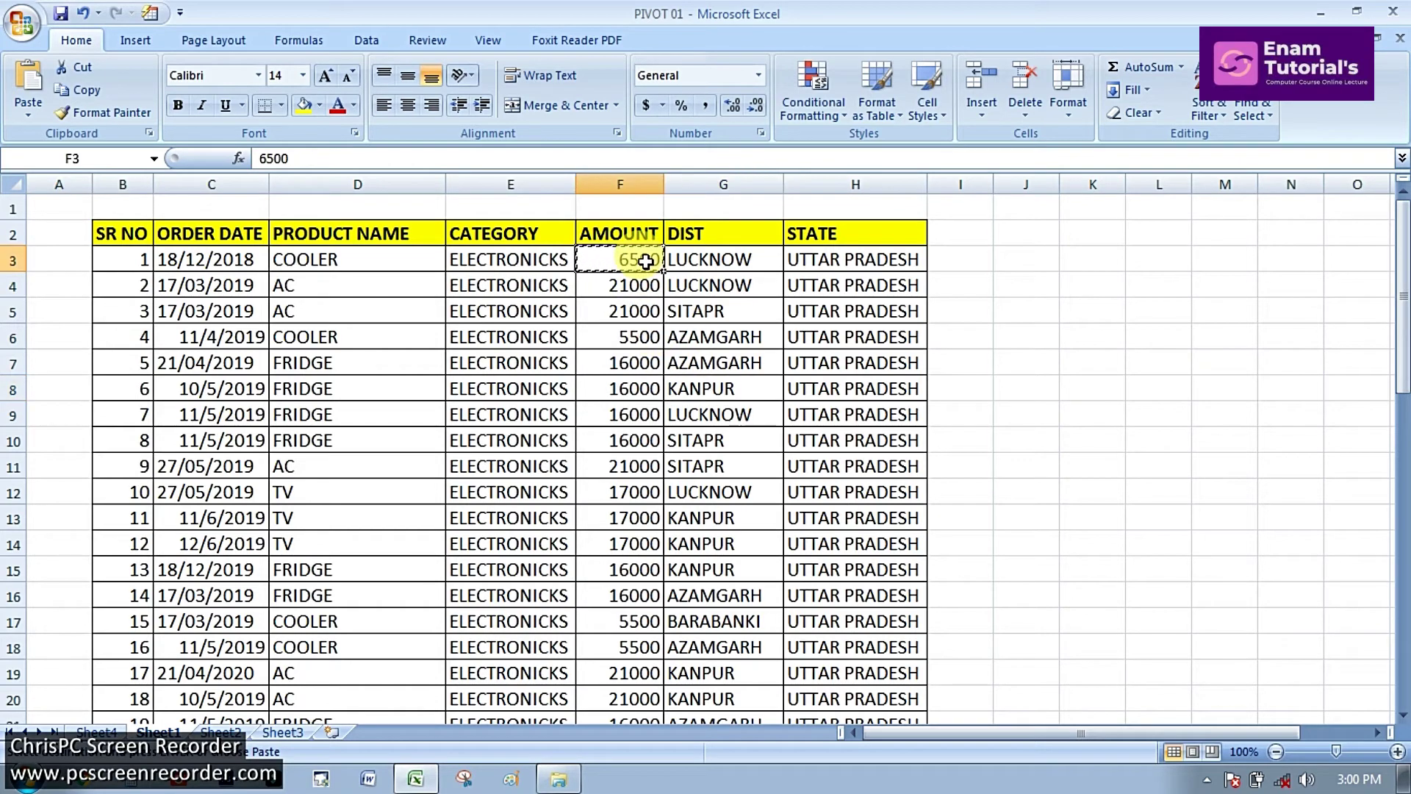
click(629, 339)
key(ctrl+v)
scroll(615, 507, down, 3)
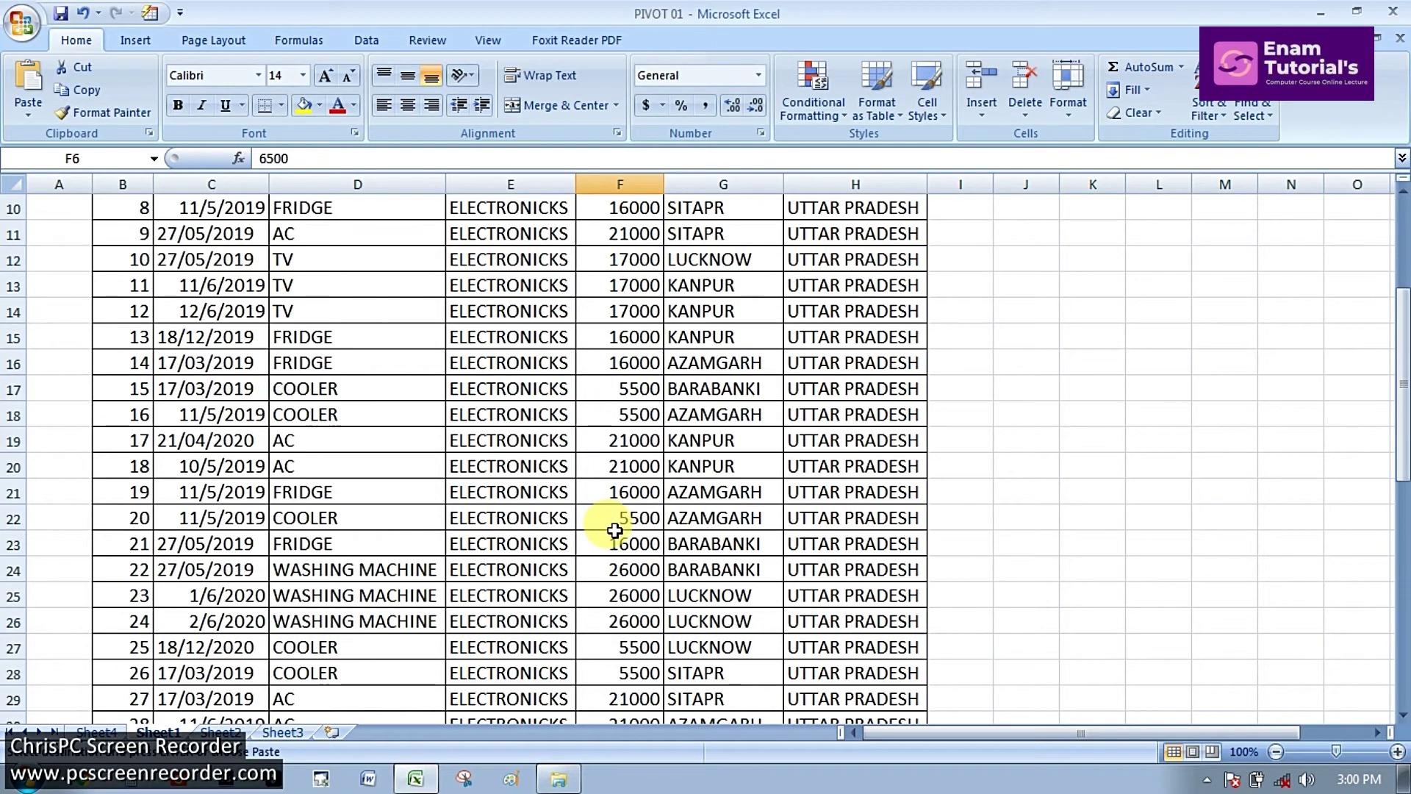
click(622, 391)
key(ctrl+v)
click(622, 413)
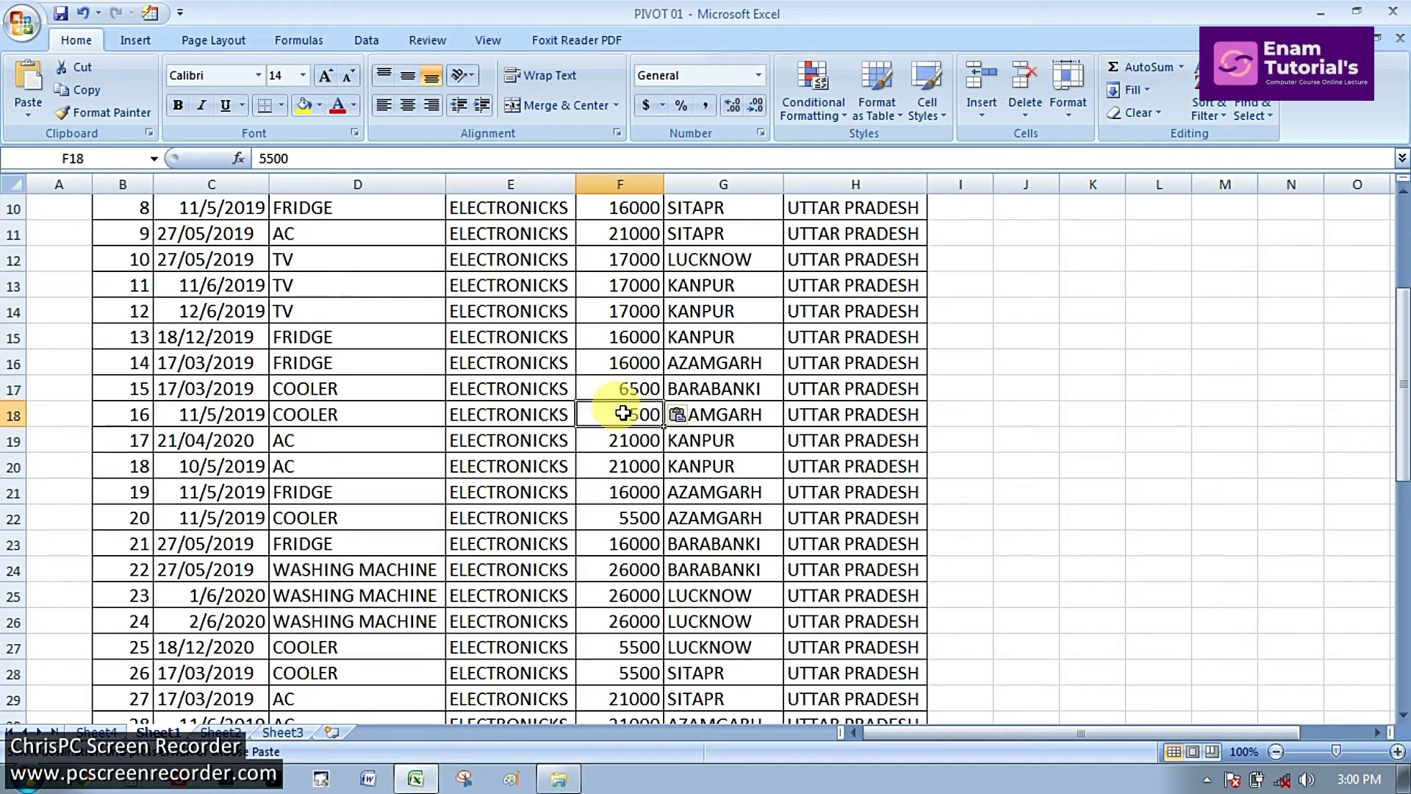
key(ctrl+v)
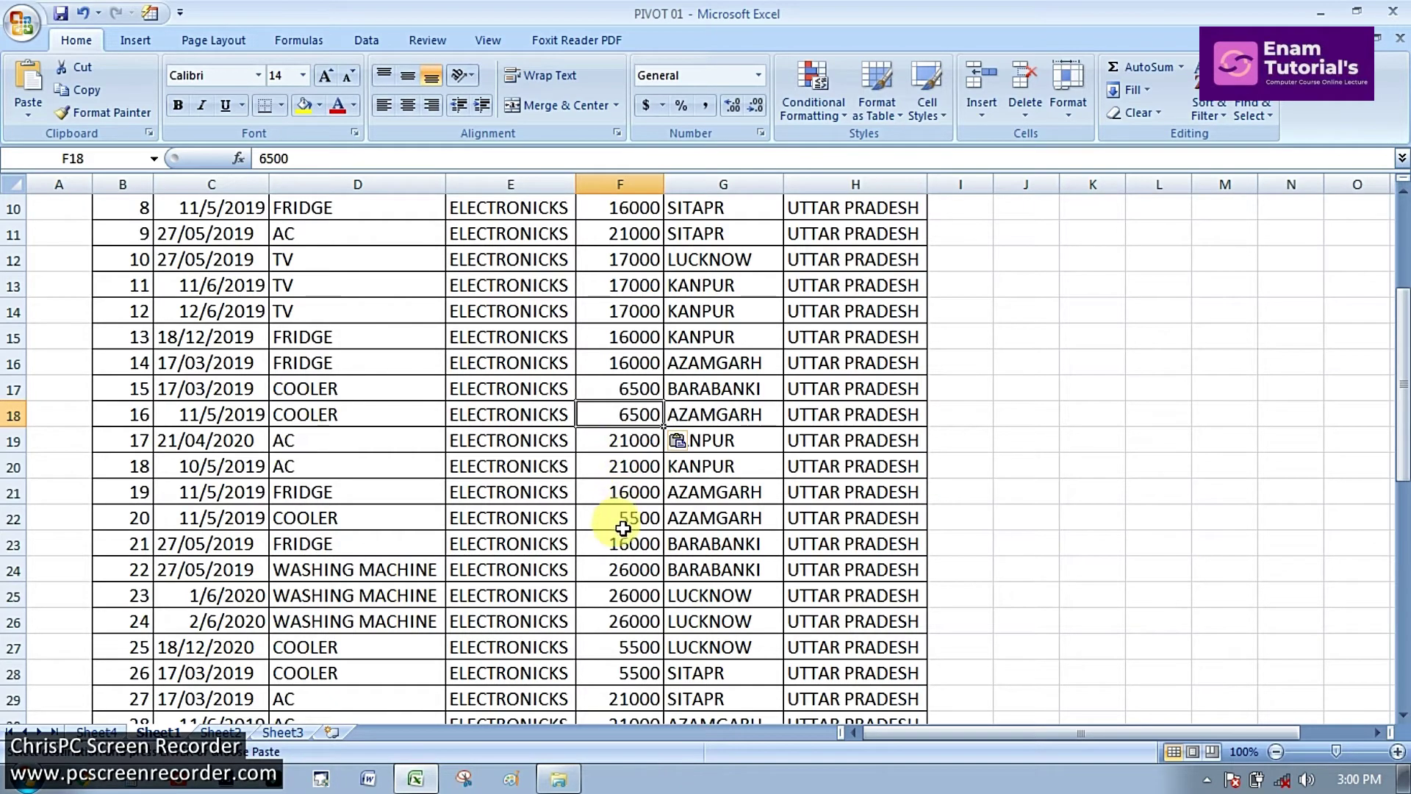
Step: Build the Sheet4 PivotTable with AMOUNT summed by CATEGORY, PRODUCT NAME and ORDER DATE
click(97, 732)
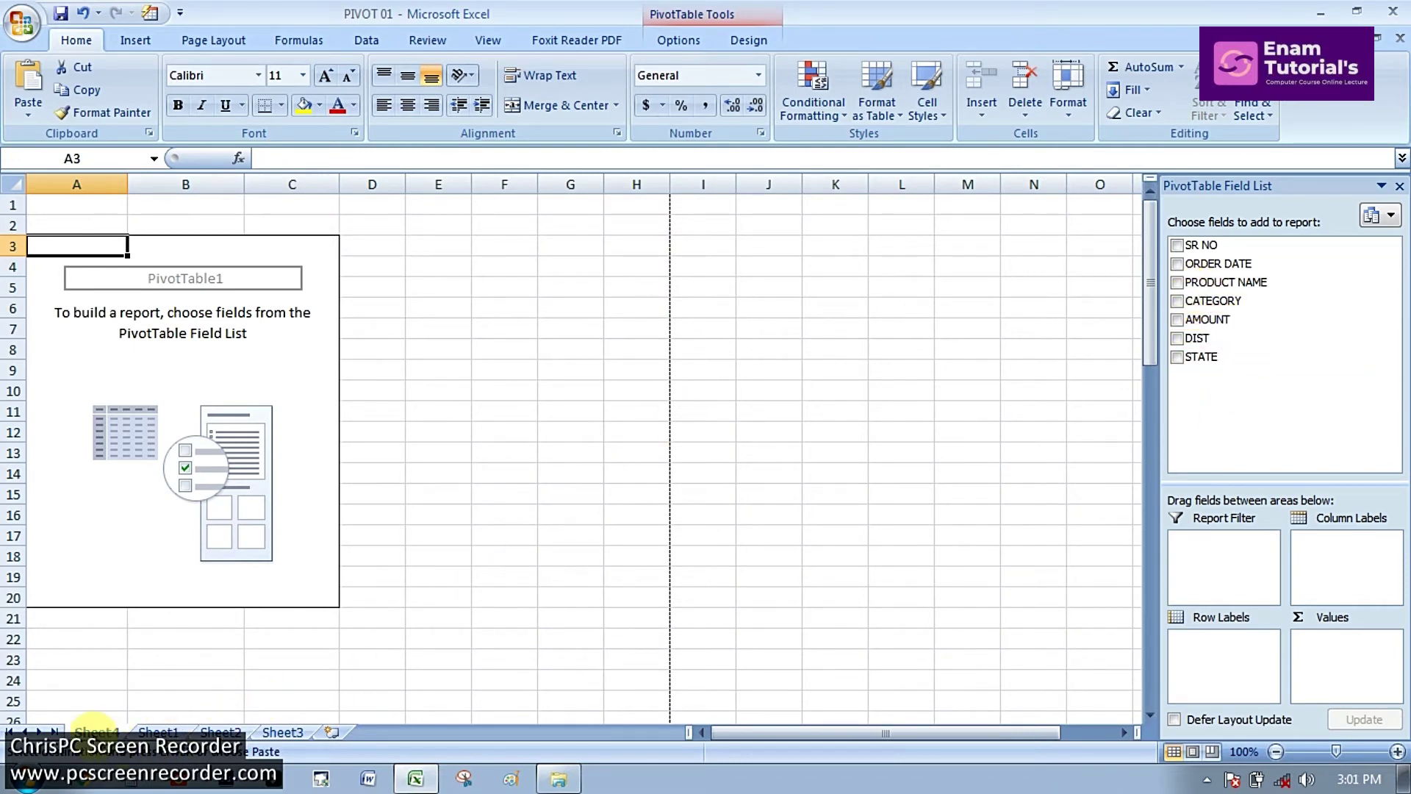
click(1178, 319)
click(1179, 302)
click(1179, 283)
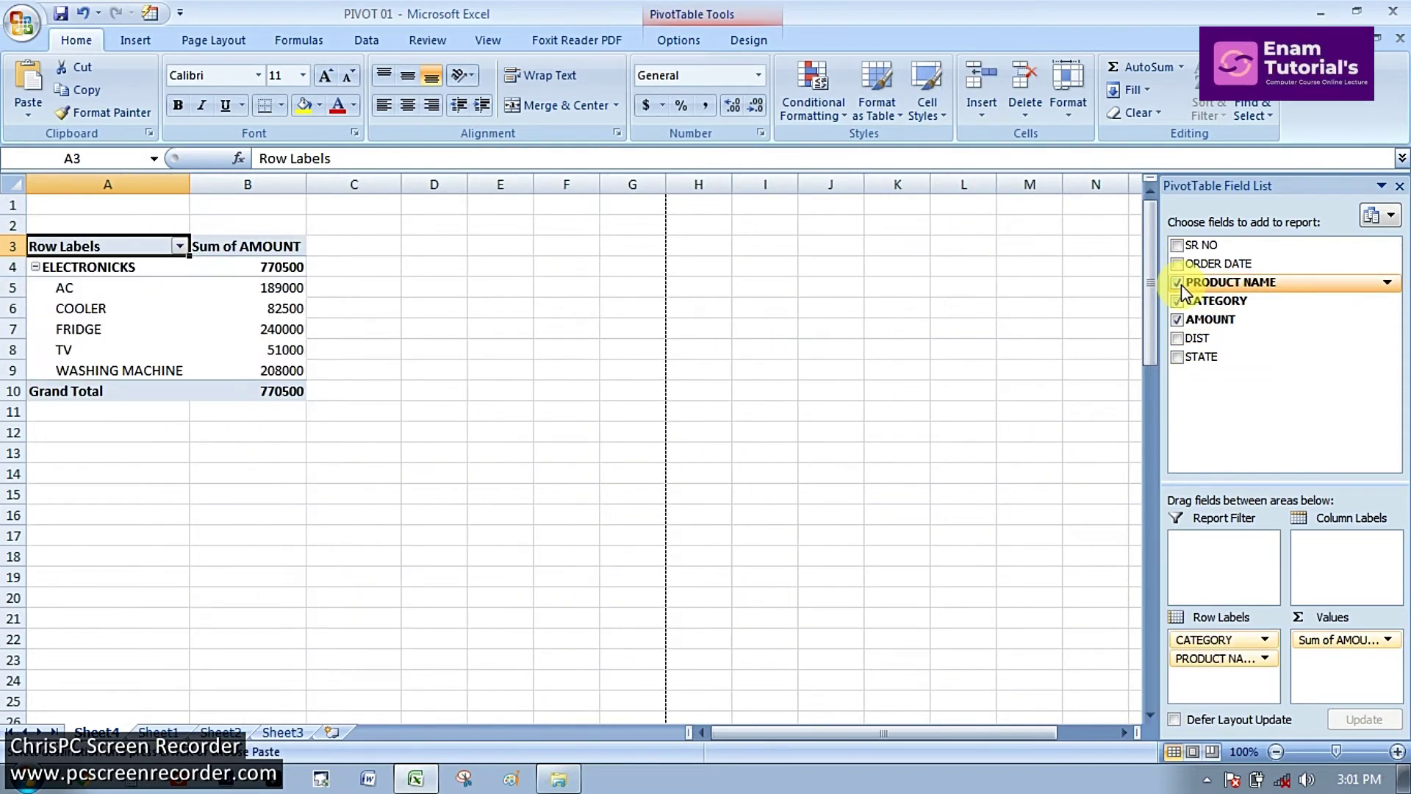
click(1179, 267)
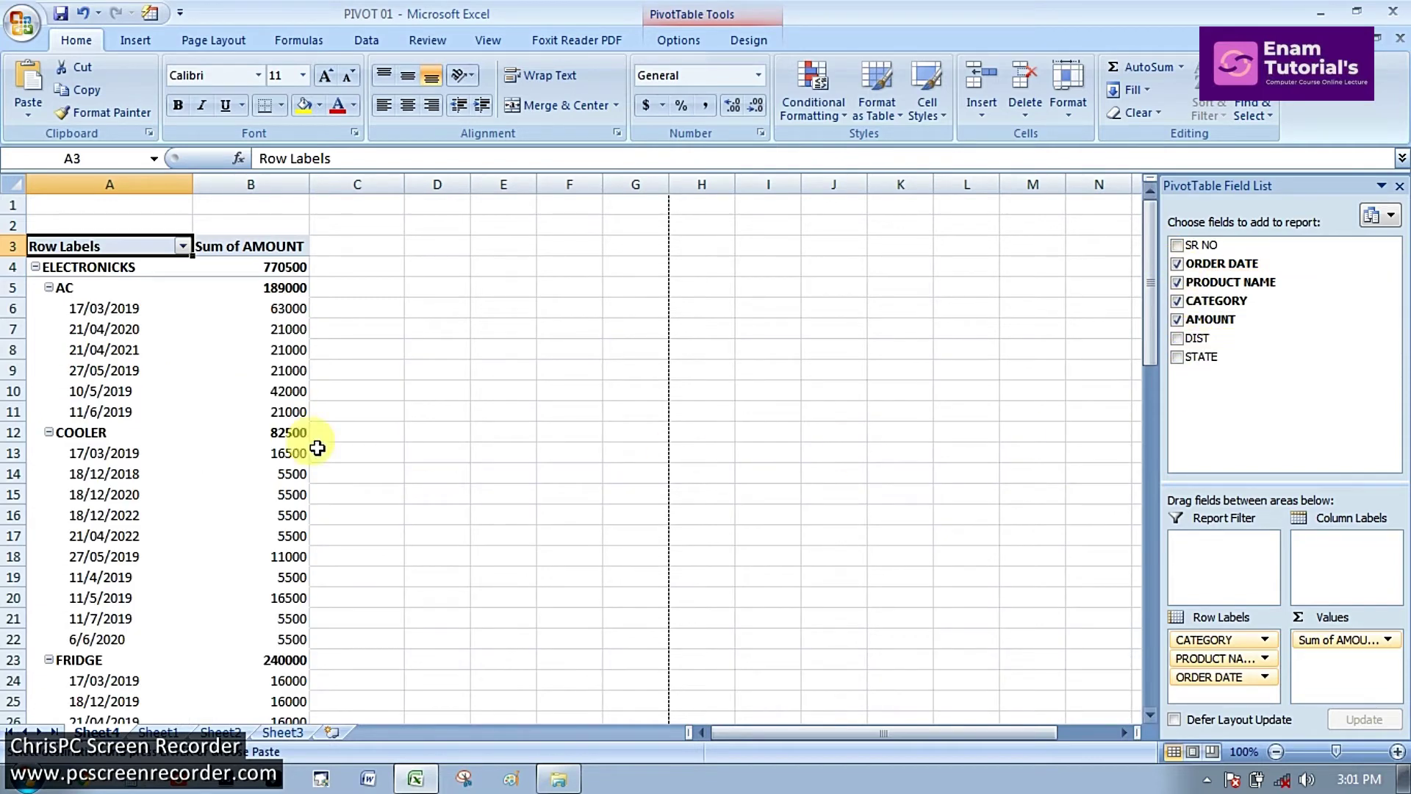
mouse_move(261, 542)
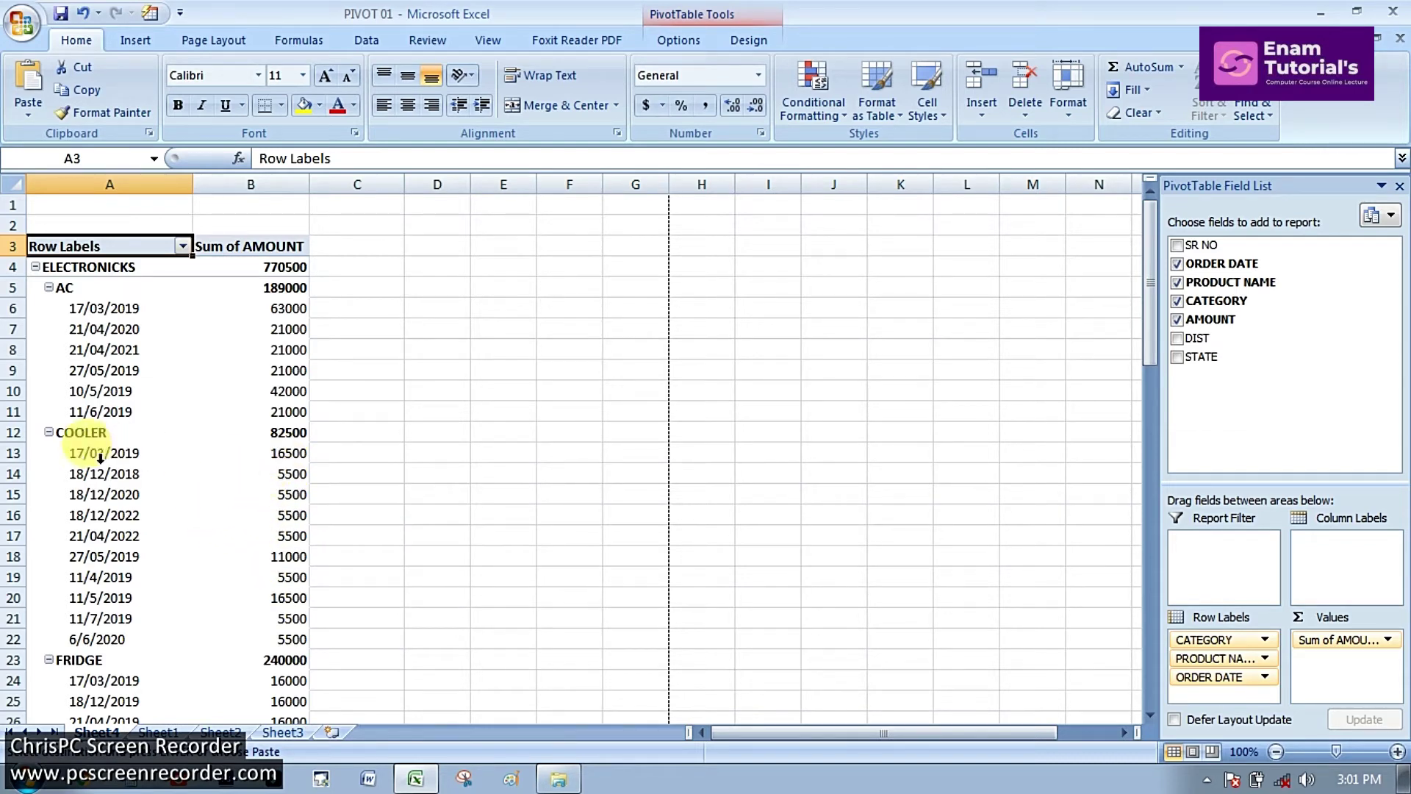
Step: Paste the copied 6500 amount into the COOLER orders in F22, F27 and F28 on Sheet1
click(158, 732)
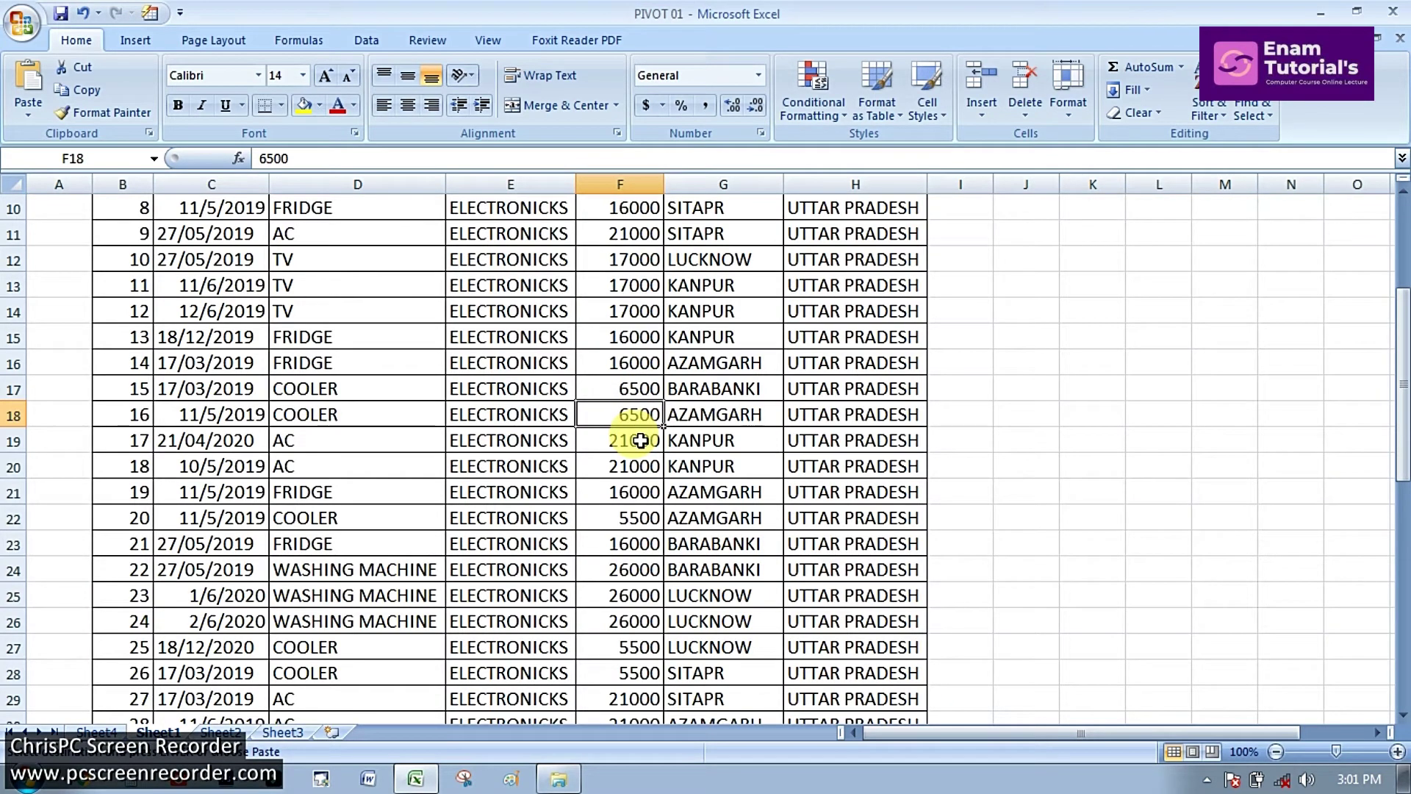
click(632, 518)
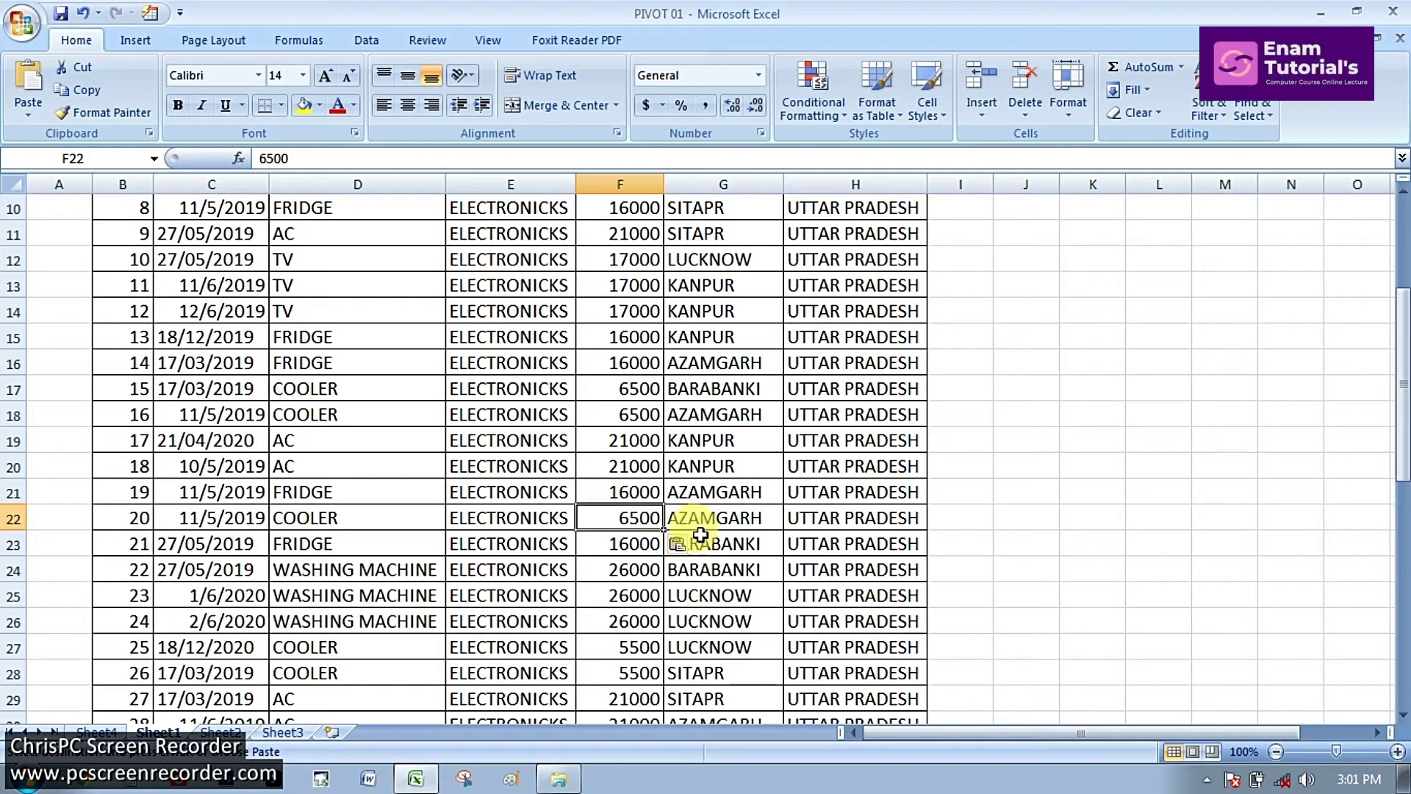
scroll(632, 580, down, 2)
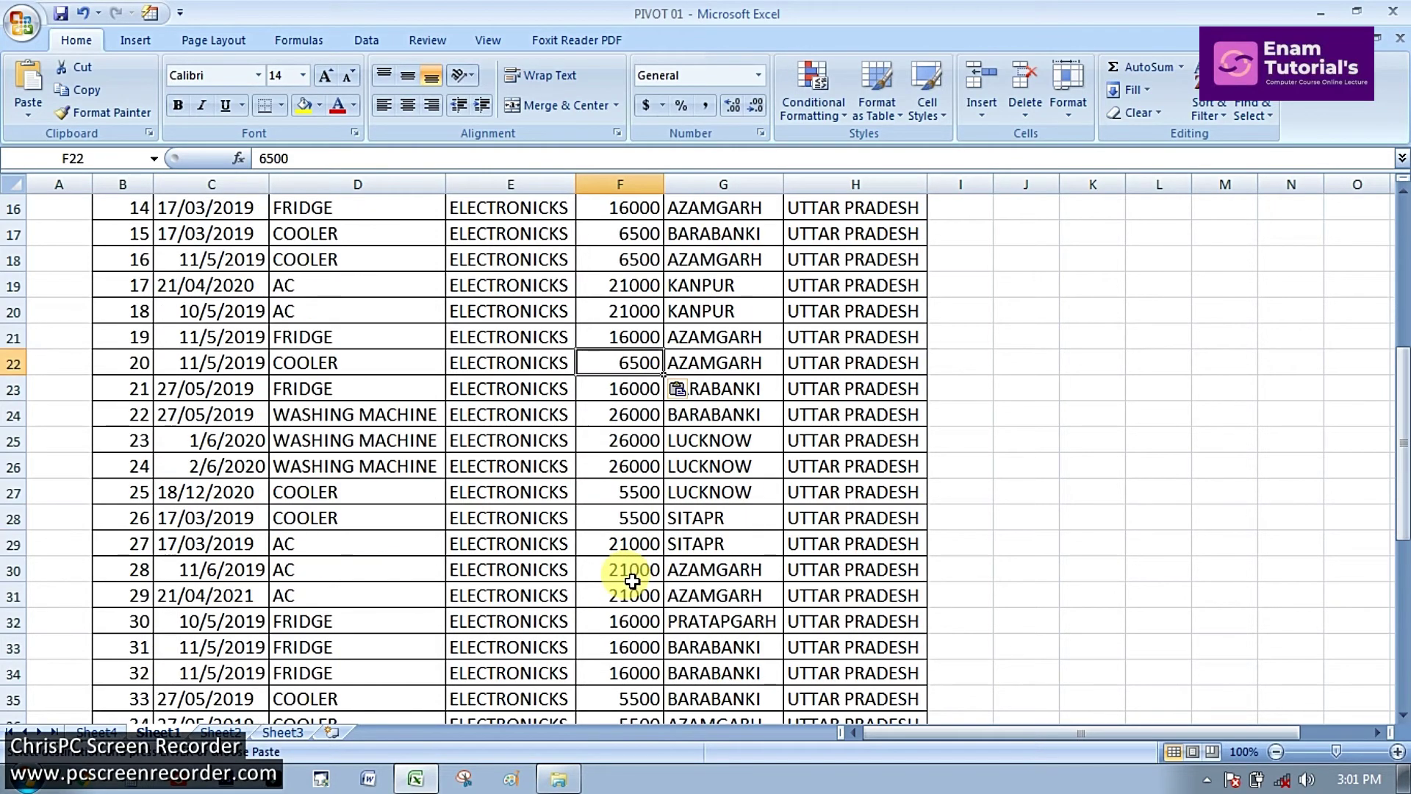
click(621, 493)
click(624, 519)
key(ctrl+v)
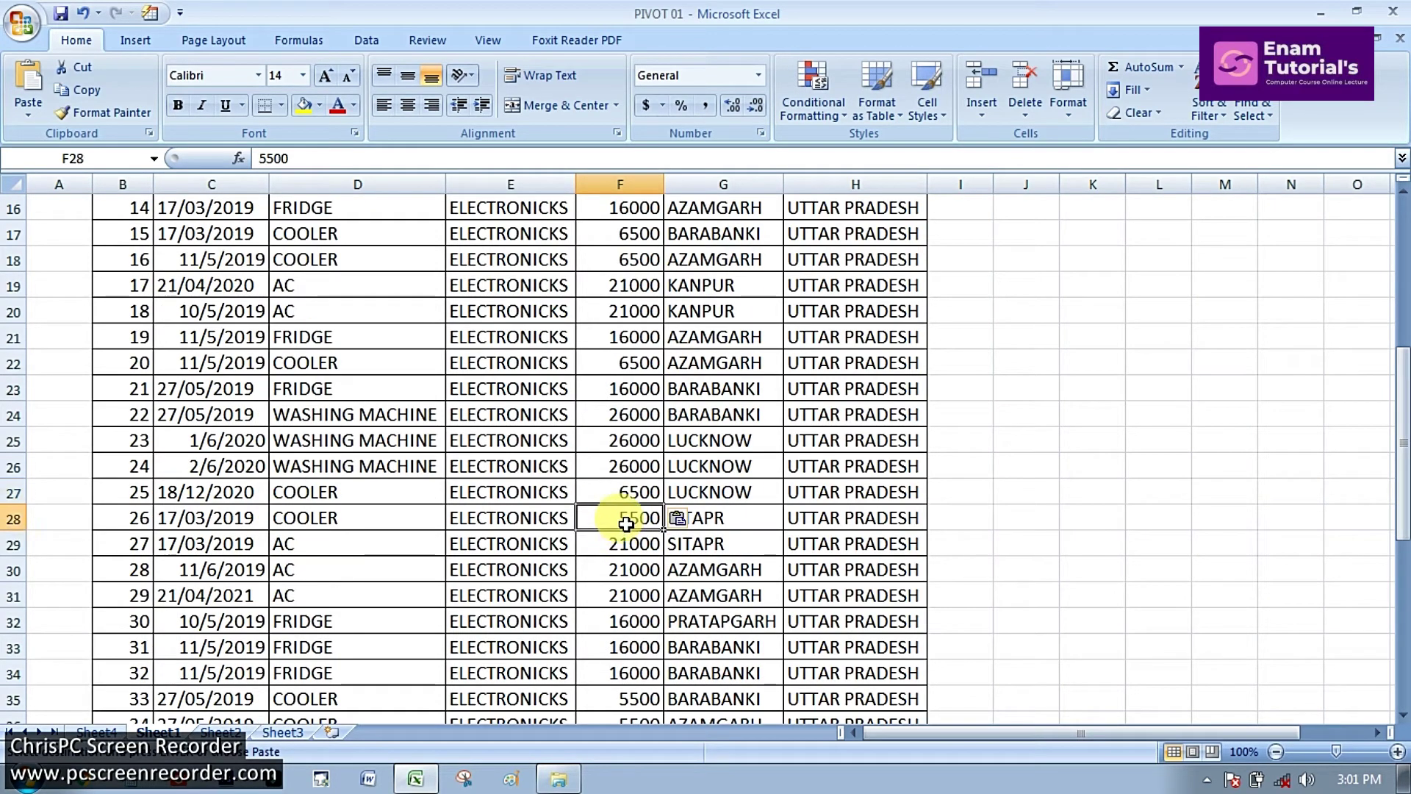
key(ctrl+v)
Step: Paste the 6500 amount into the two 27/05/2019 COOLER orders in F35 and F36
scroll(627, 529, down, 3)
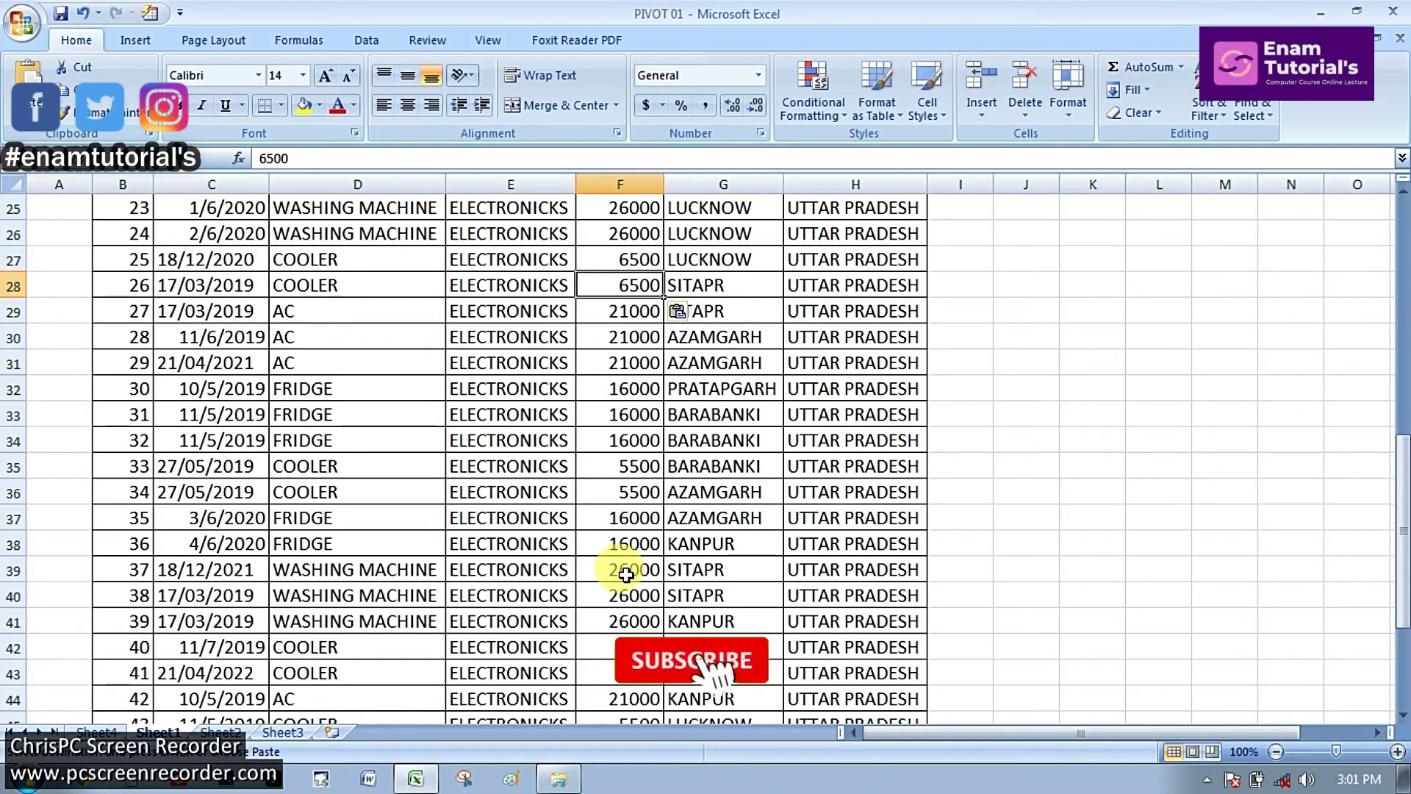
click(629, 466)
key(ctrl+v)
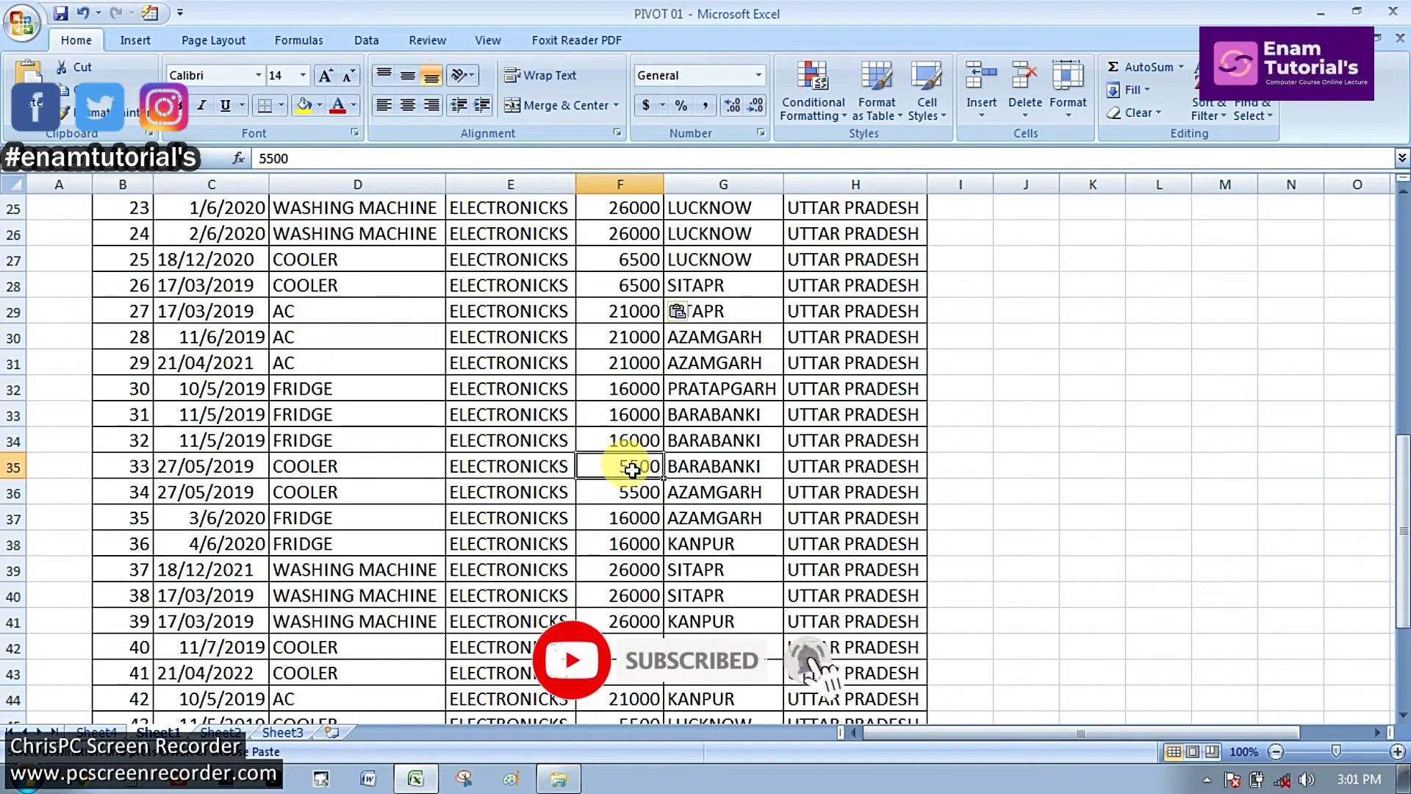
click(631, 491)
key(ctrl+v)
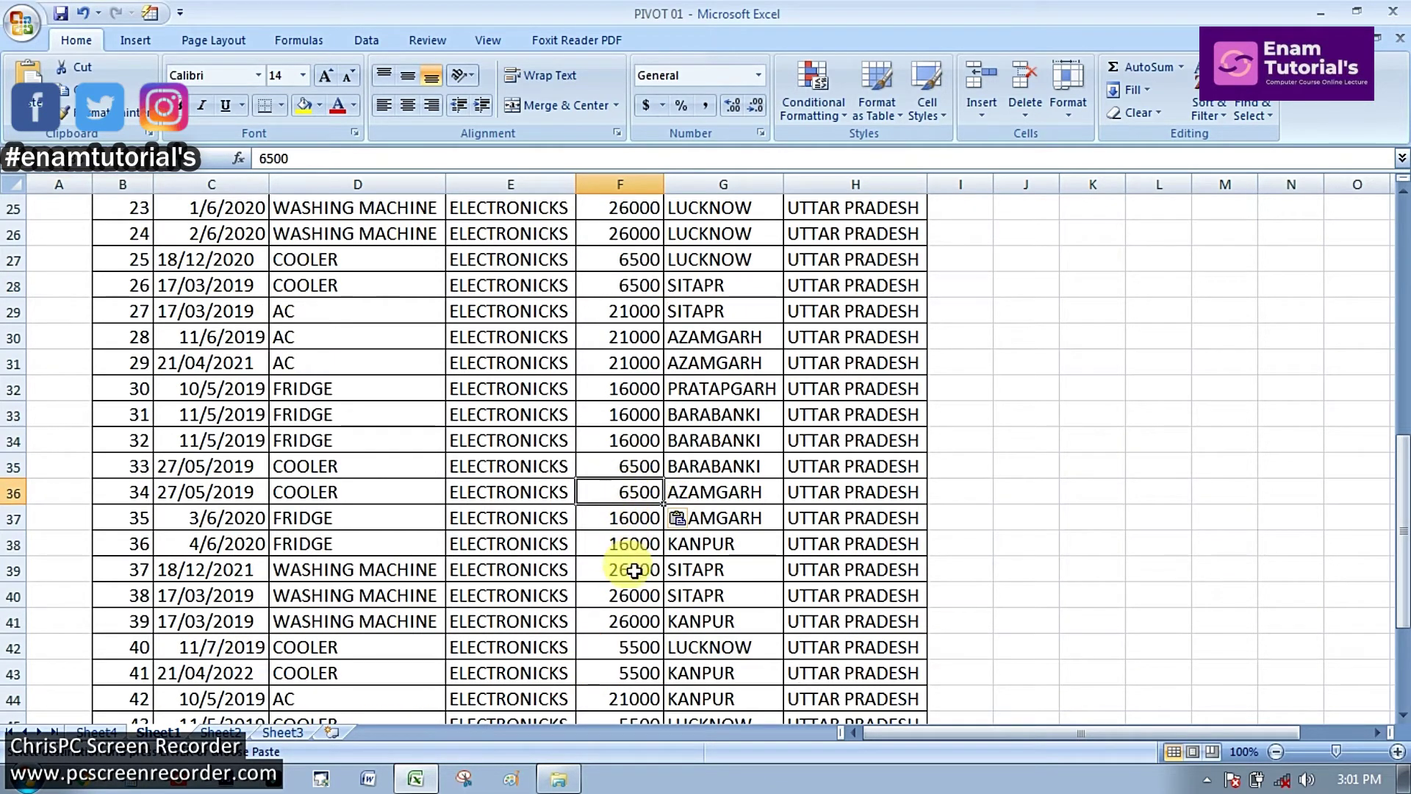
Step: Set the amounts of the COOLER orders in F42, F43 and F45 to 6500
scroll(632, 610, down, 3)
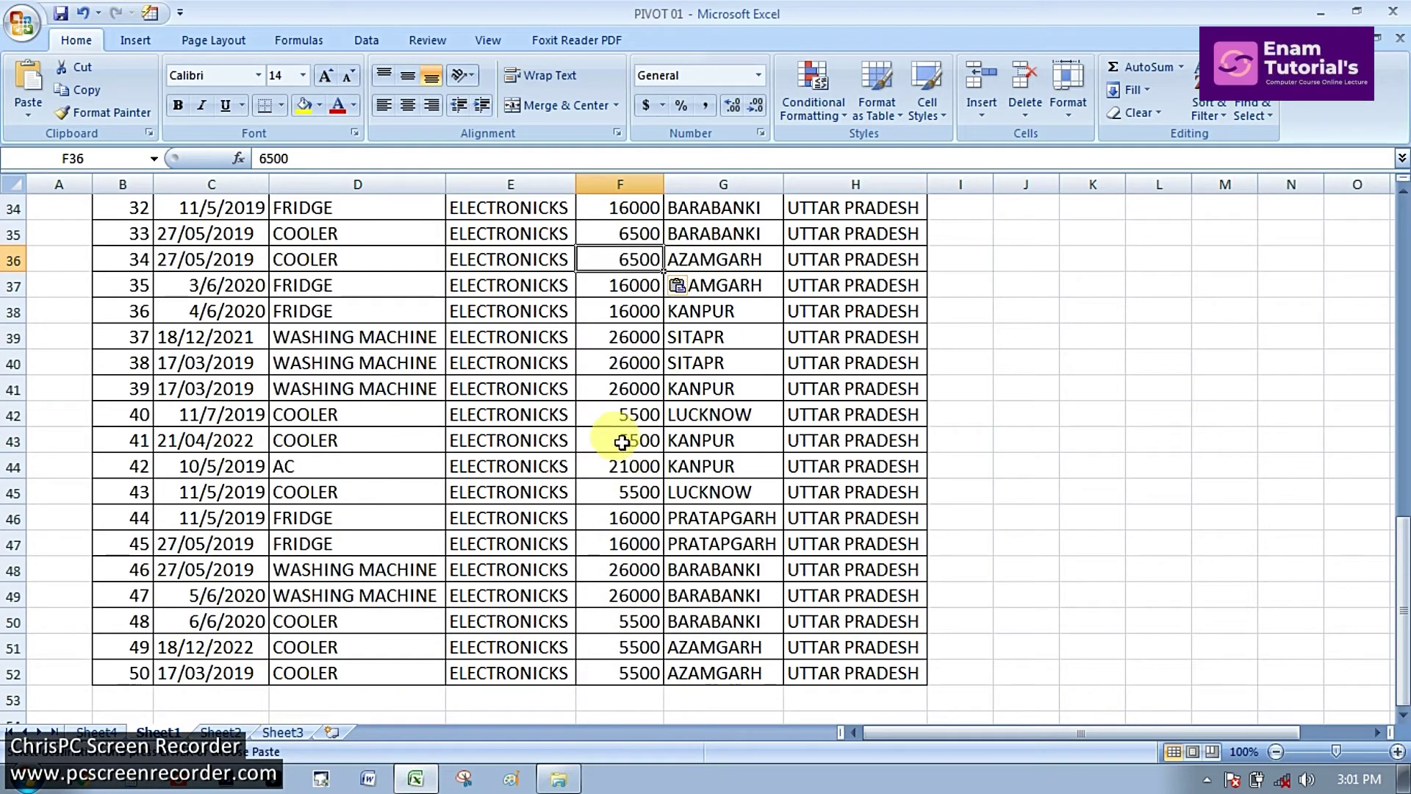
click(621, 418)
key(ctrl+v)
click(624, 441)
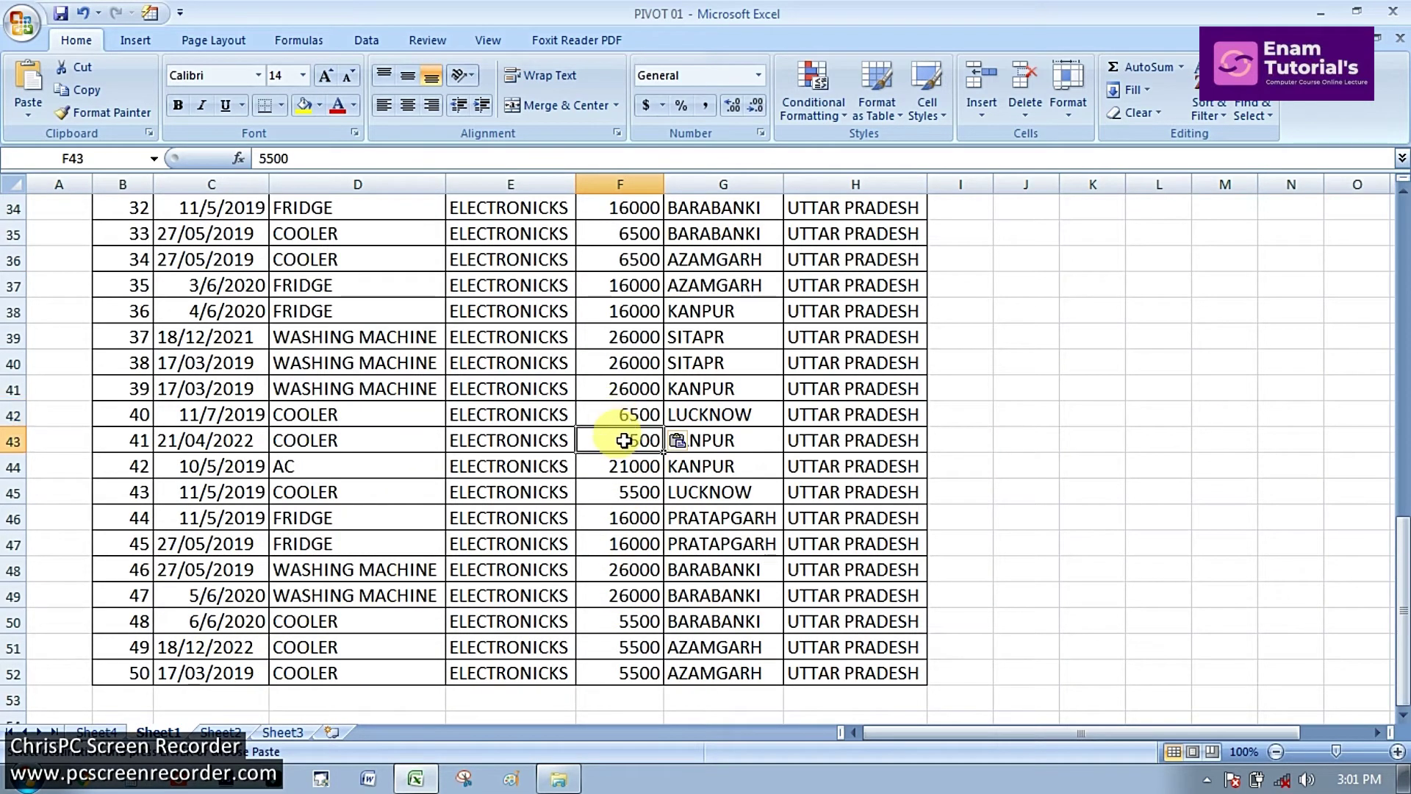
key(ctrl+v)
click(625, 493)
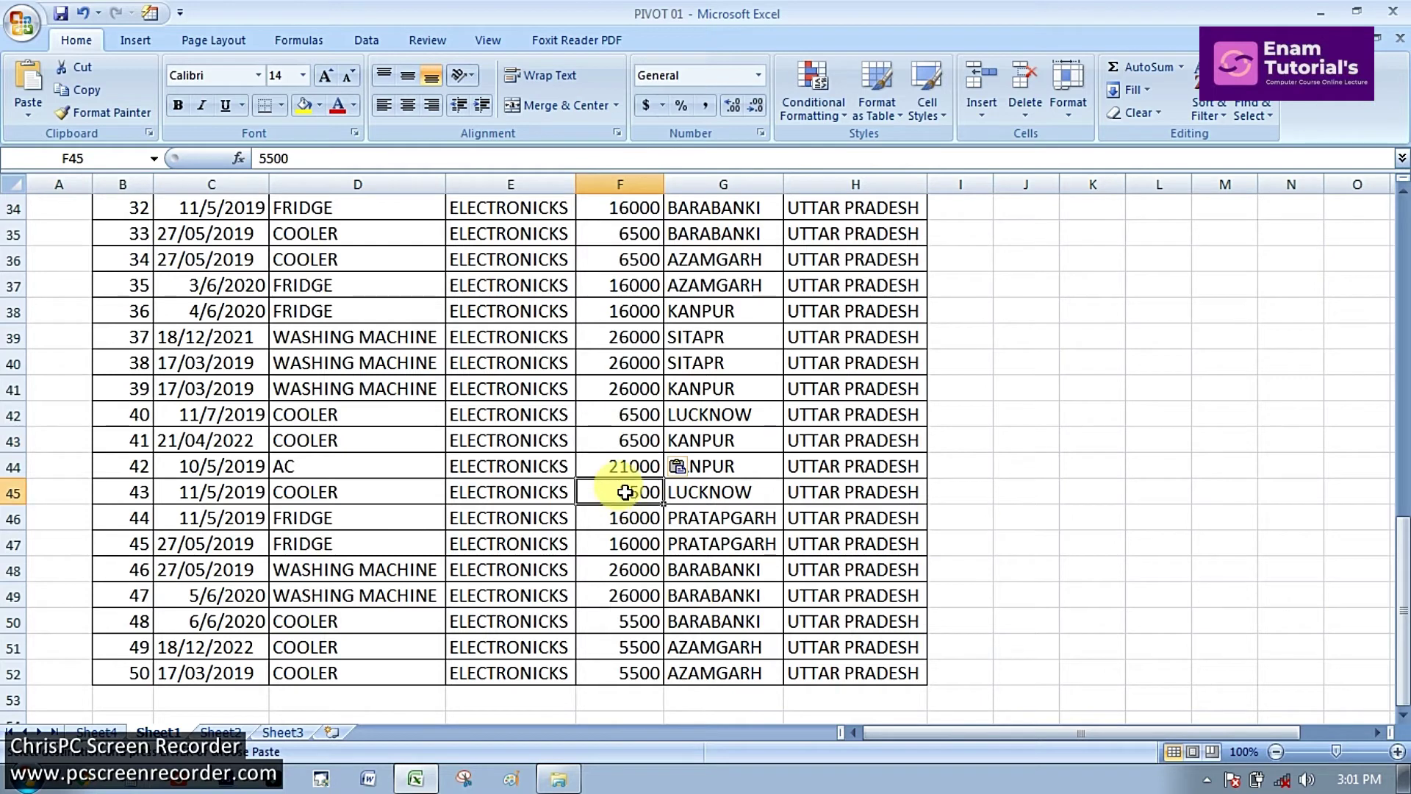
text(6500)
Step: Set the amounts of the last three COOLER orders, F50, F51 and F52, to 6500
click(624, 620)
key(ctrl+v)
click(624, 641)
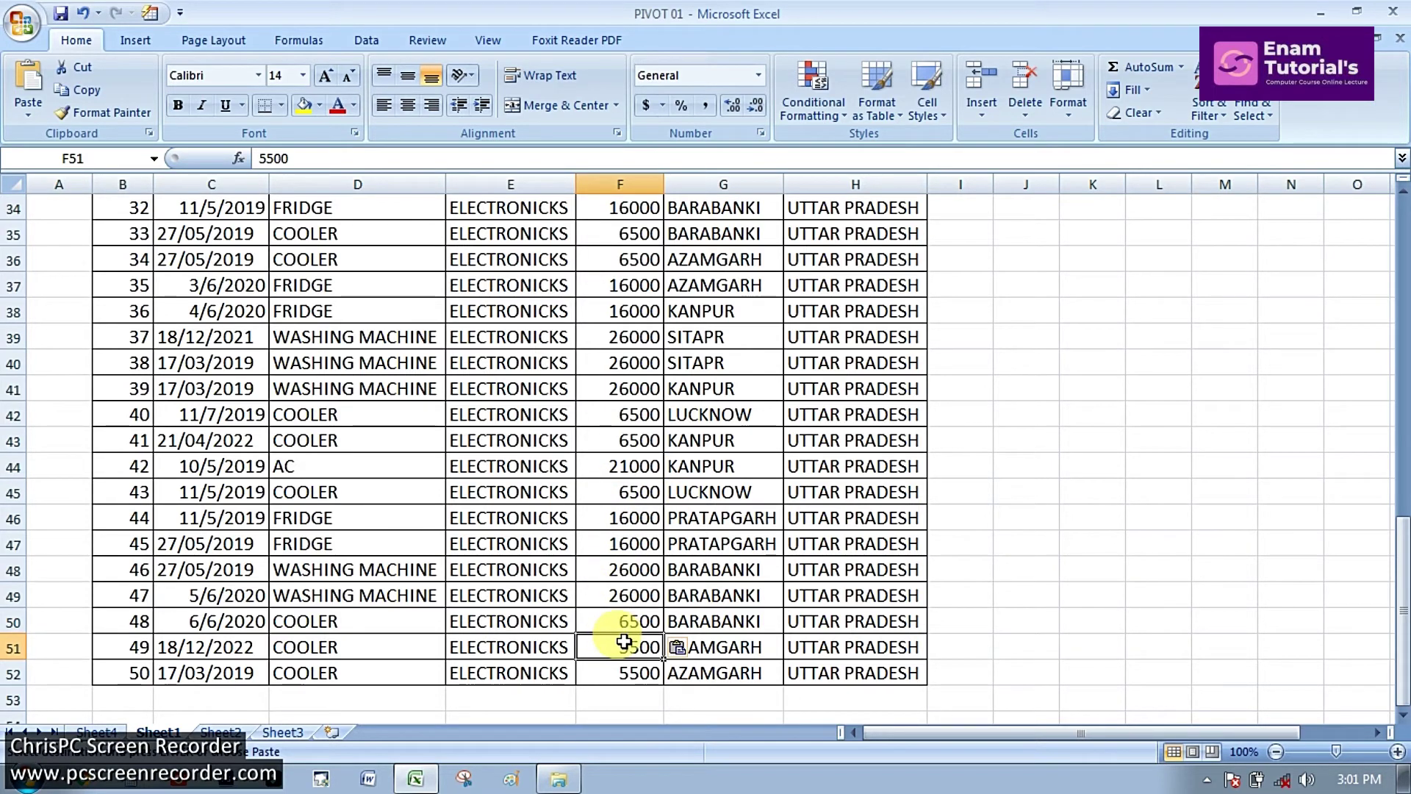
text(6500)
click(624, 673)
text(6500)
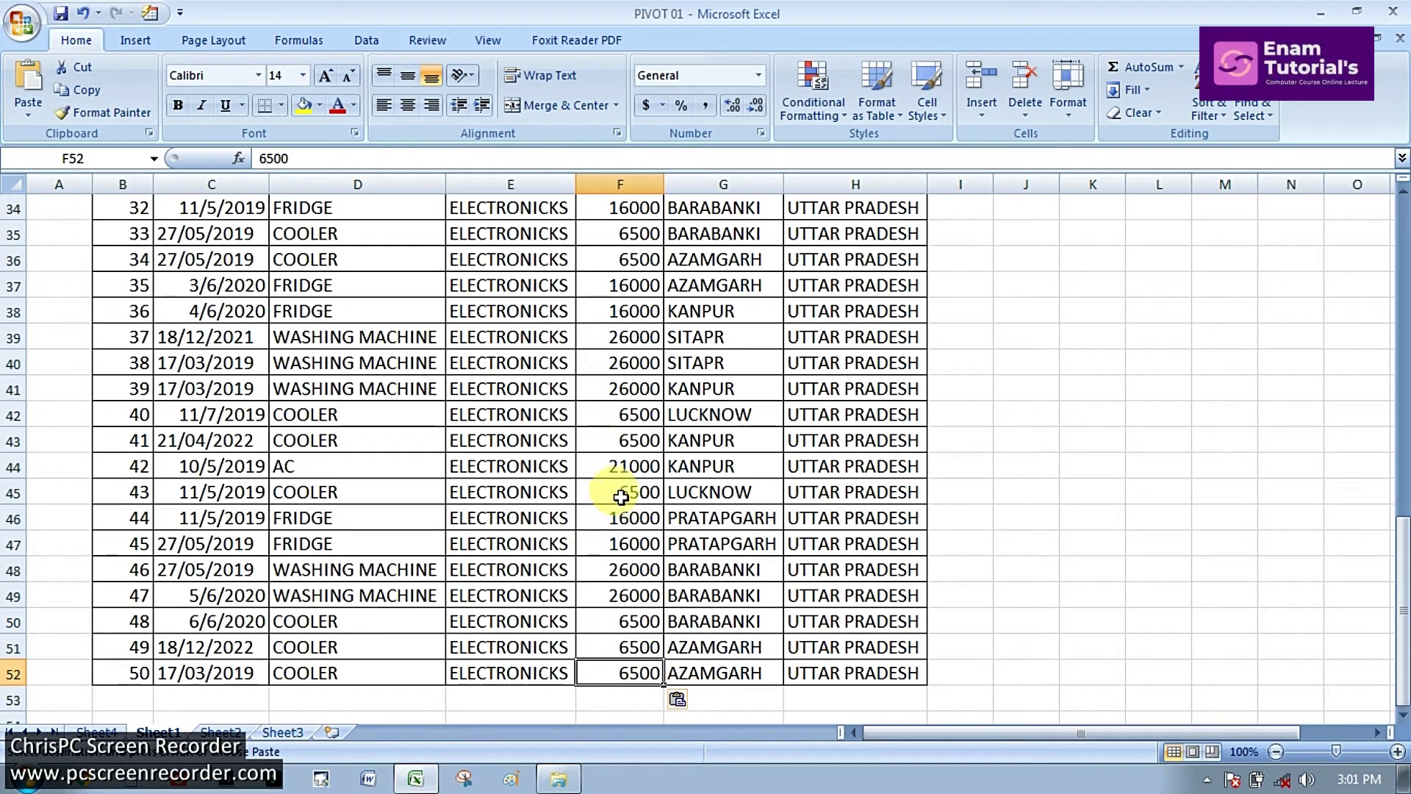
Step: Refresh the PivotTable on Sheet4 so it picks up the changed COOLER amounts from Sheet1
scroll(629, 485, up, 6)
scroll(628, 474, up, 5)
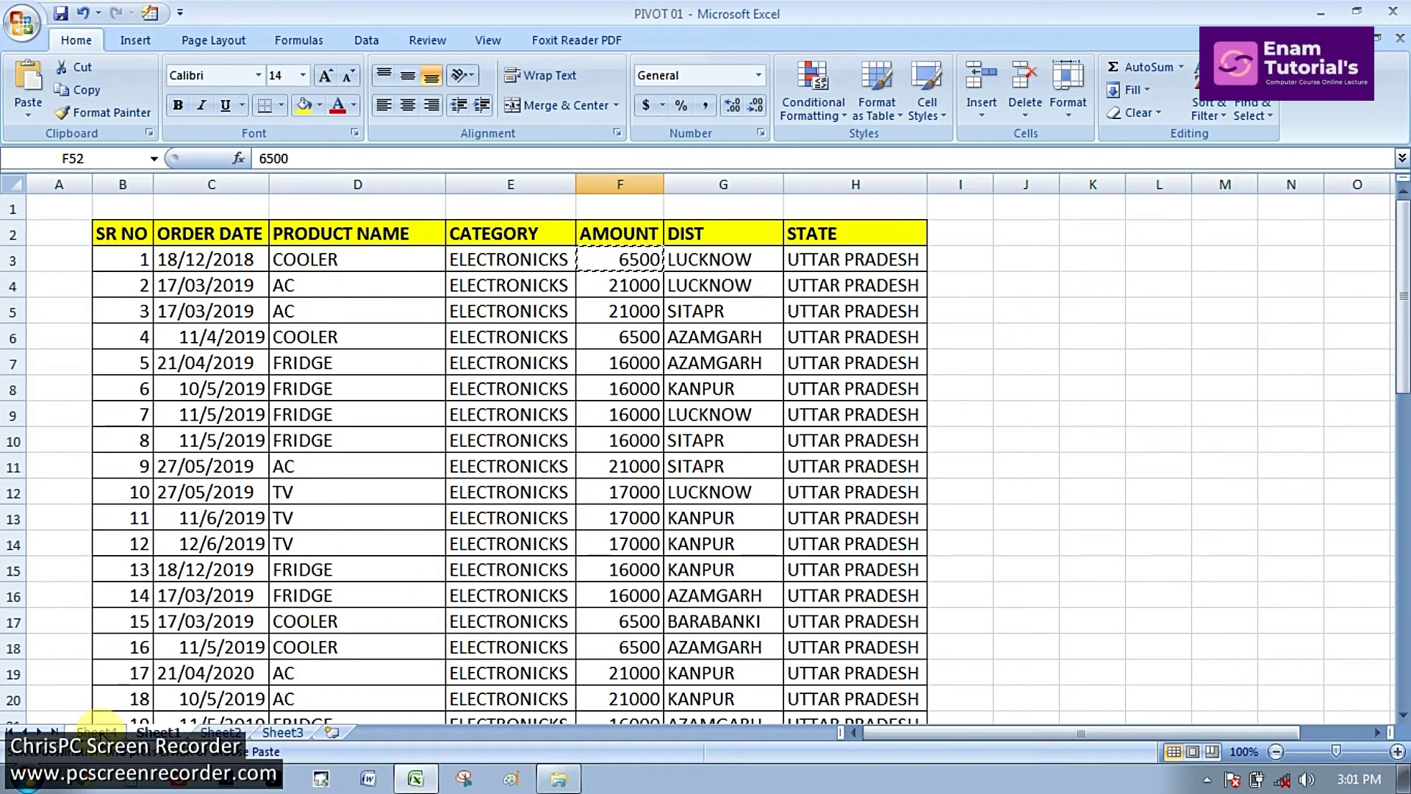
click(97, 732)
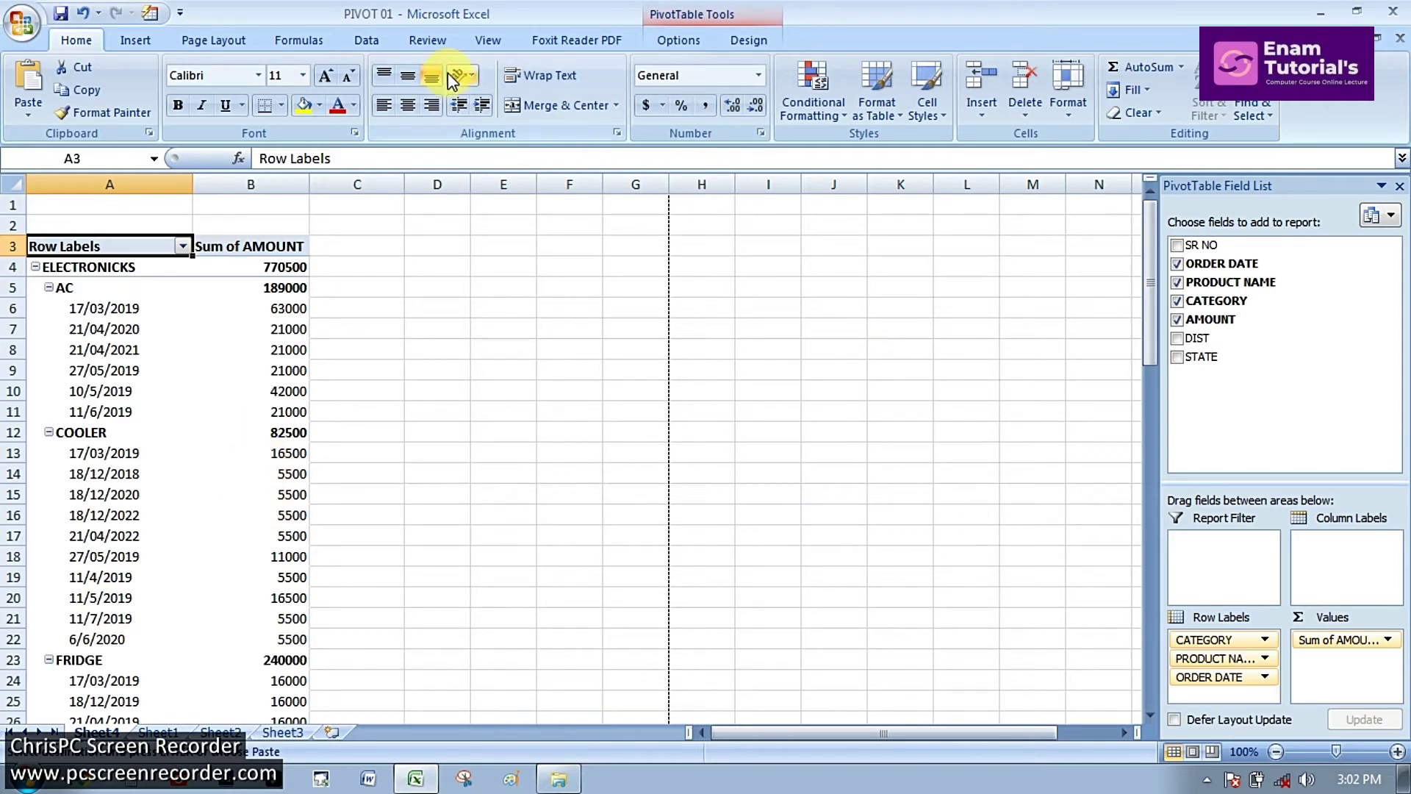
click(680, 40)
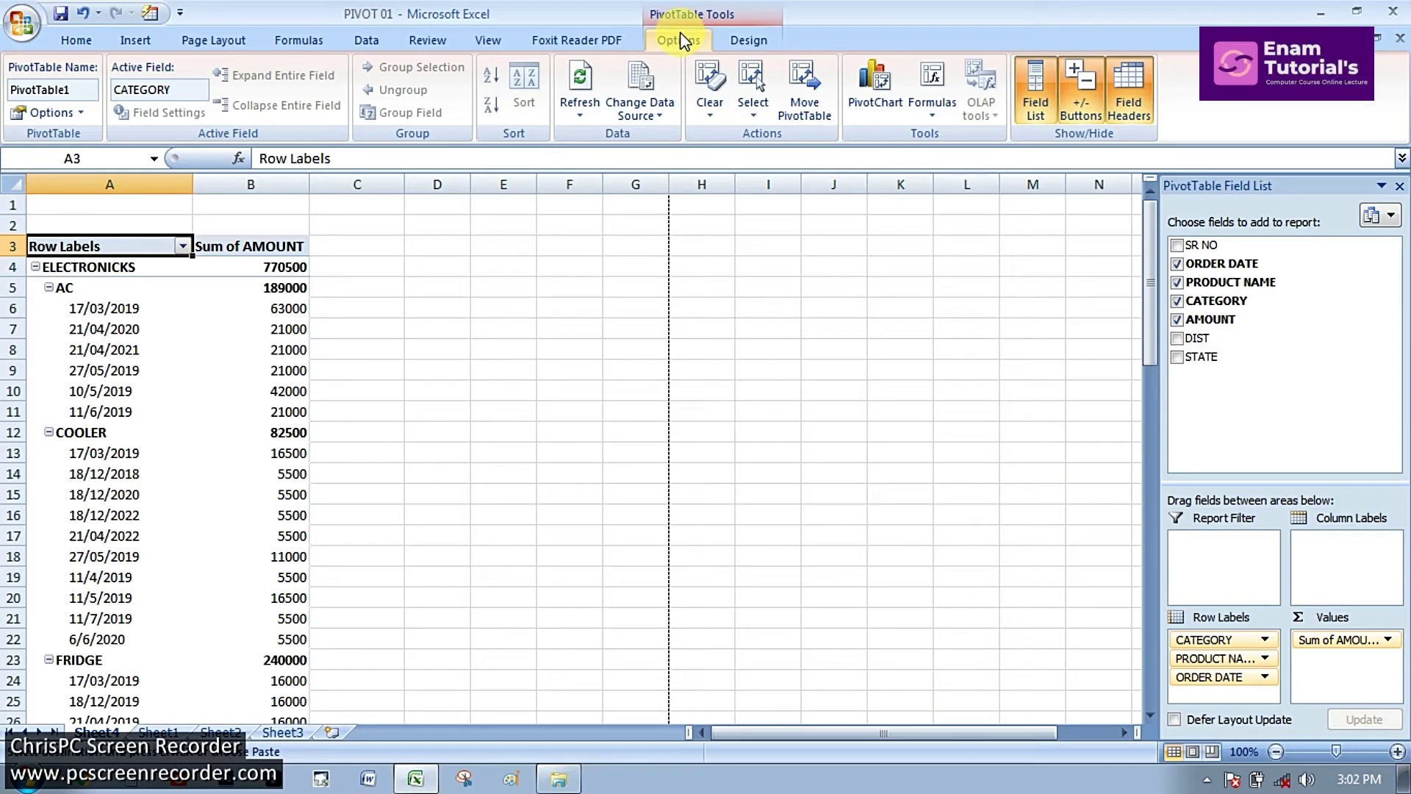
click(581, 87)
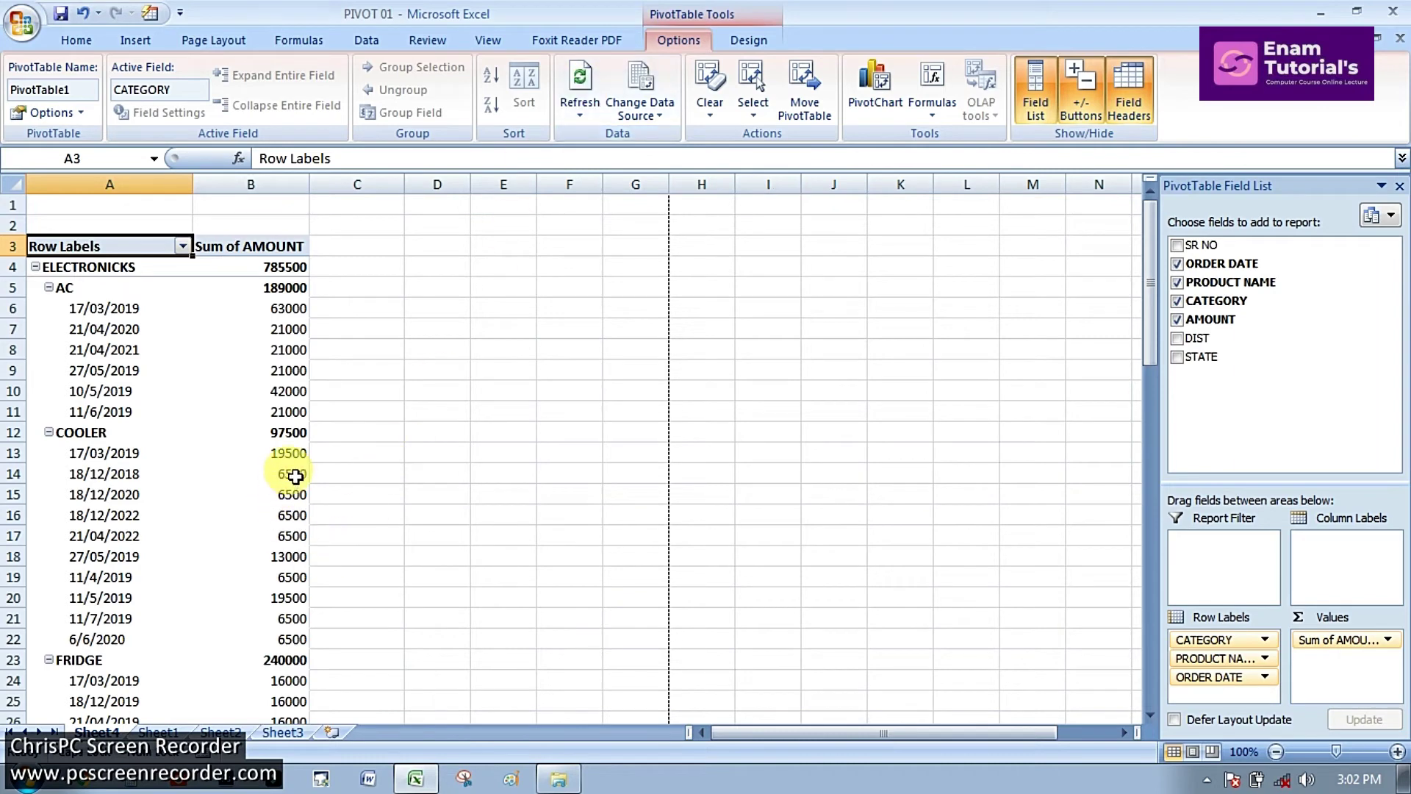
mouse_move(294, 476)
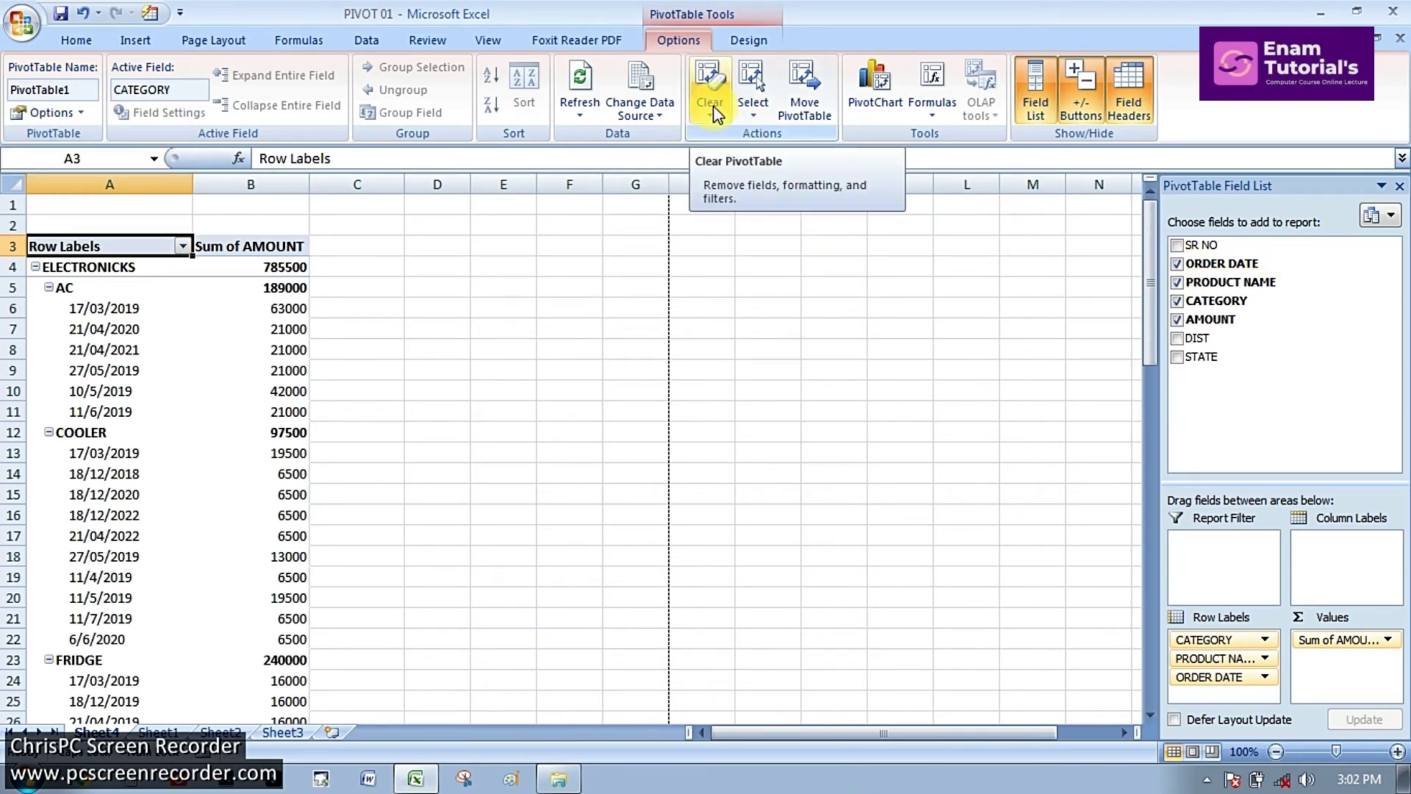
Step: Clear everything from the PivotTable and summarise AMOUNT by STATE
click(717, 126)
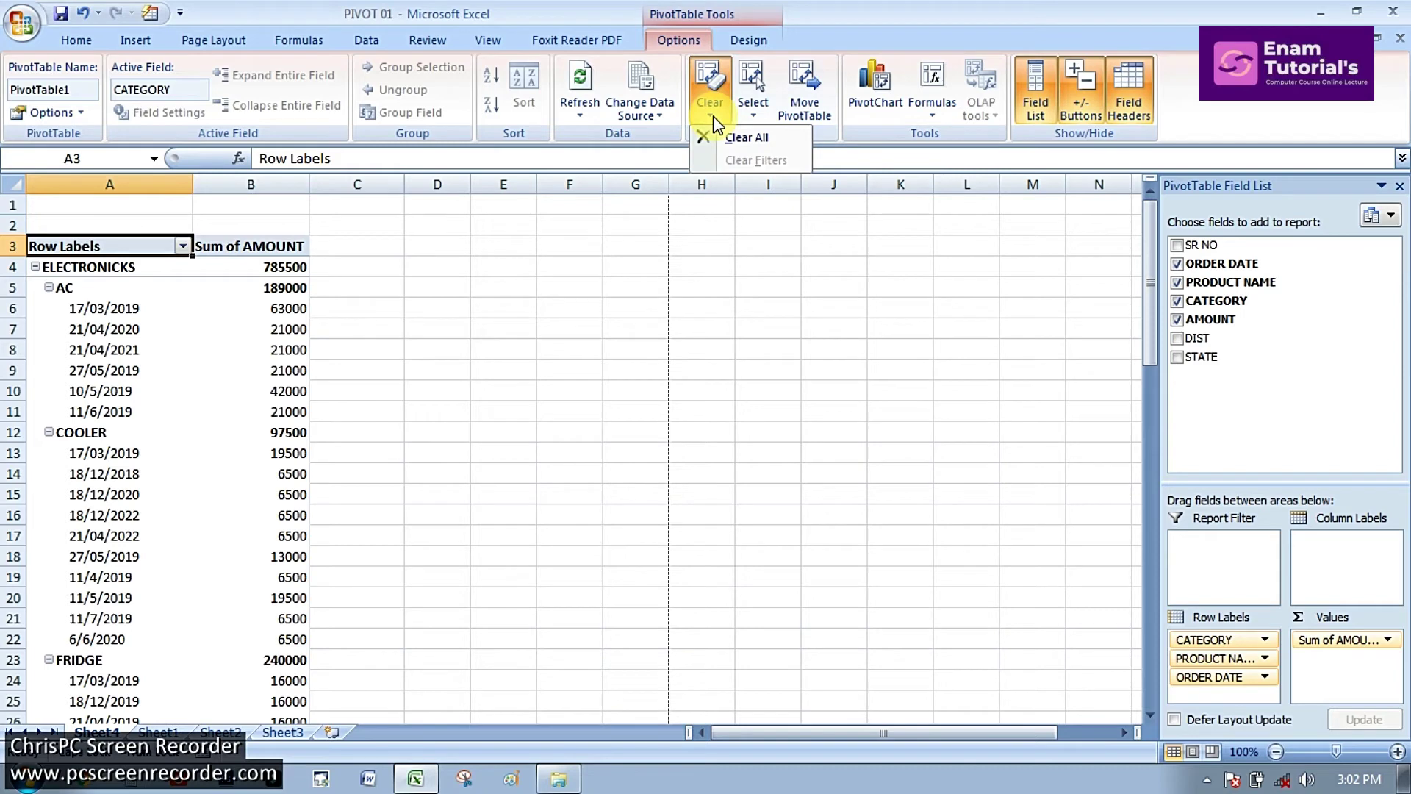
click(747, 138)
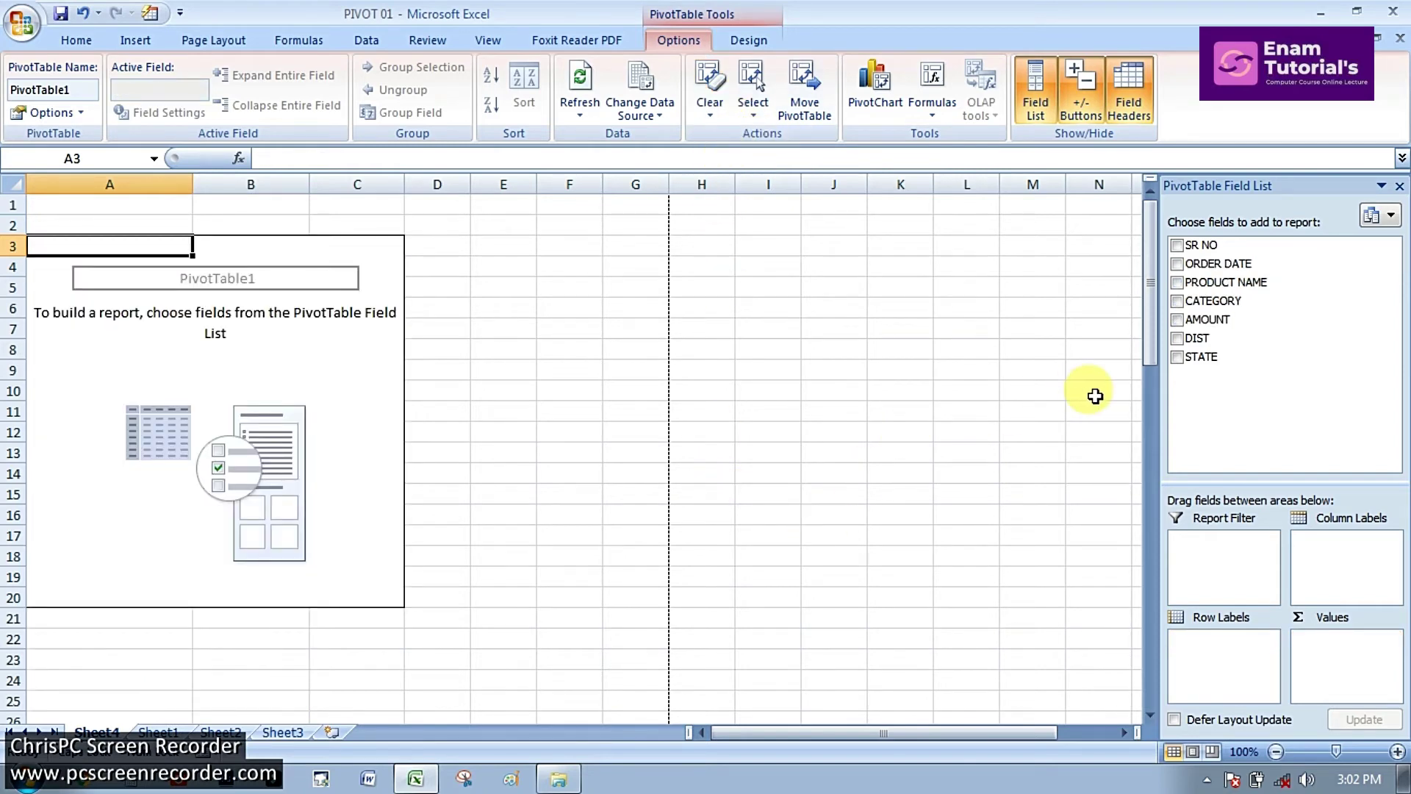
click(1177, 356)
click(1176, 319)
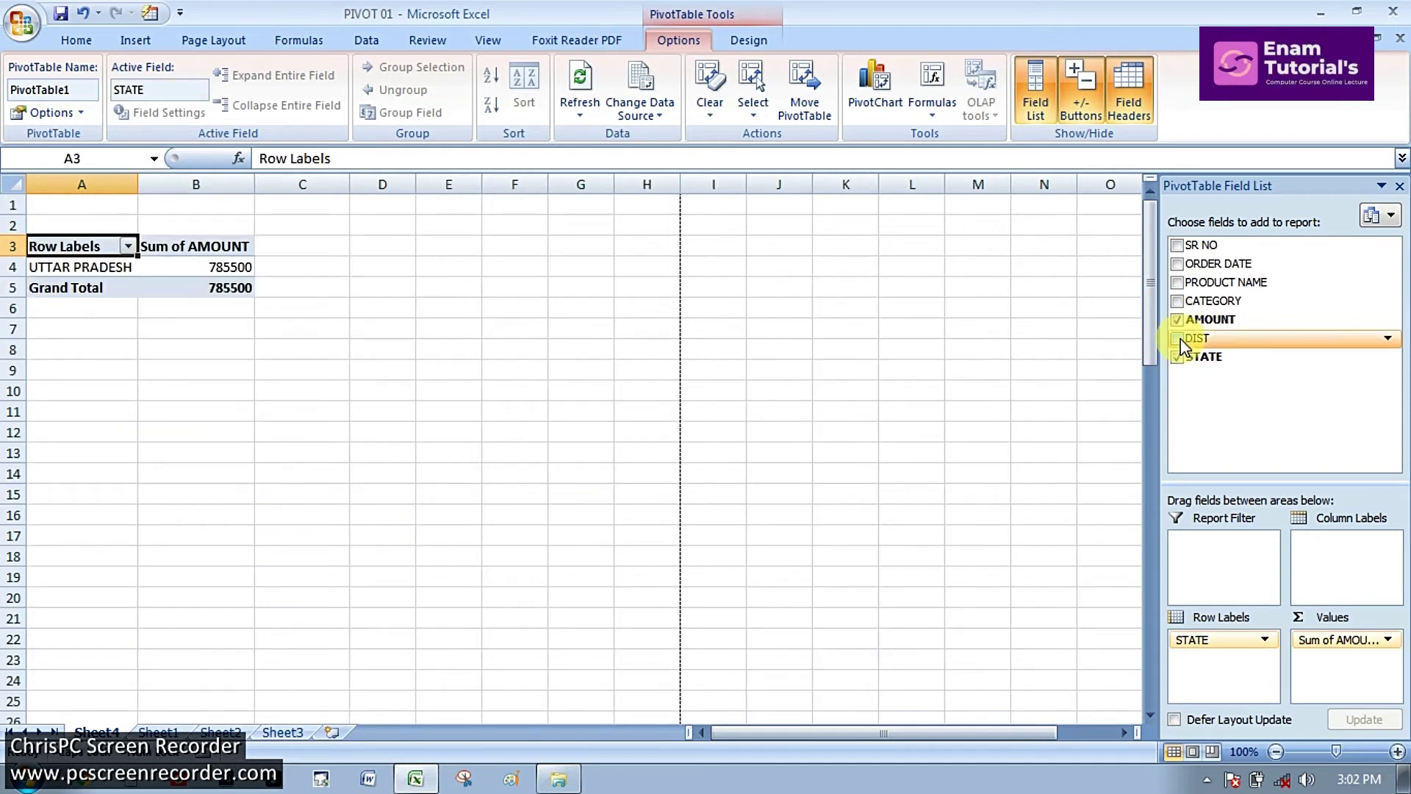
Step: Replace STATE in the PivotTable with DIST and break each district down by PRODUCT NAME
click(1177, 357)
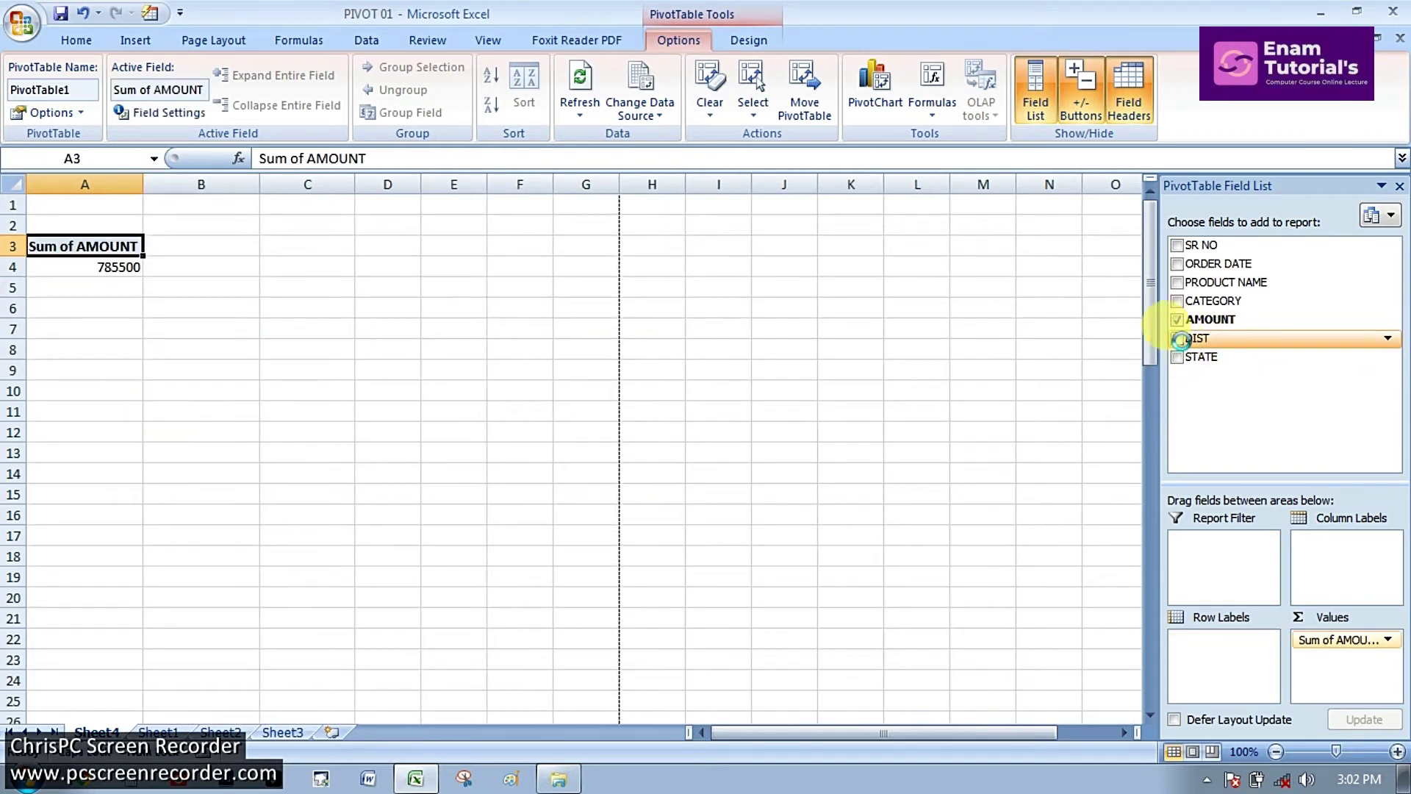
click(1178, 338)
click(1178, 283)
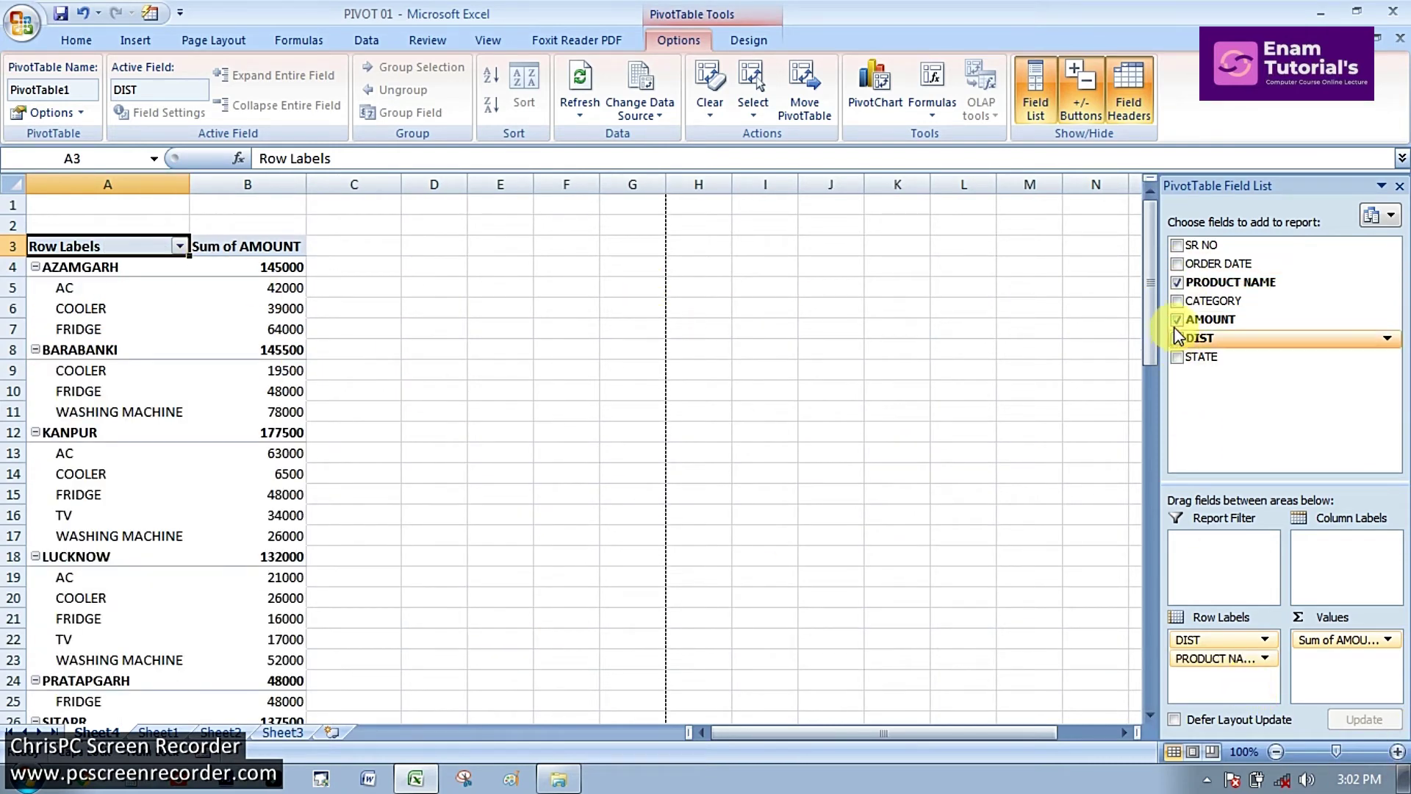
Step: Remove PRODUCT NAME from the PivotTable, move DIST to the column labels and summarise AMOUNT for each district
click(1179, 282)
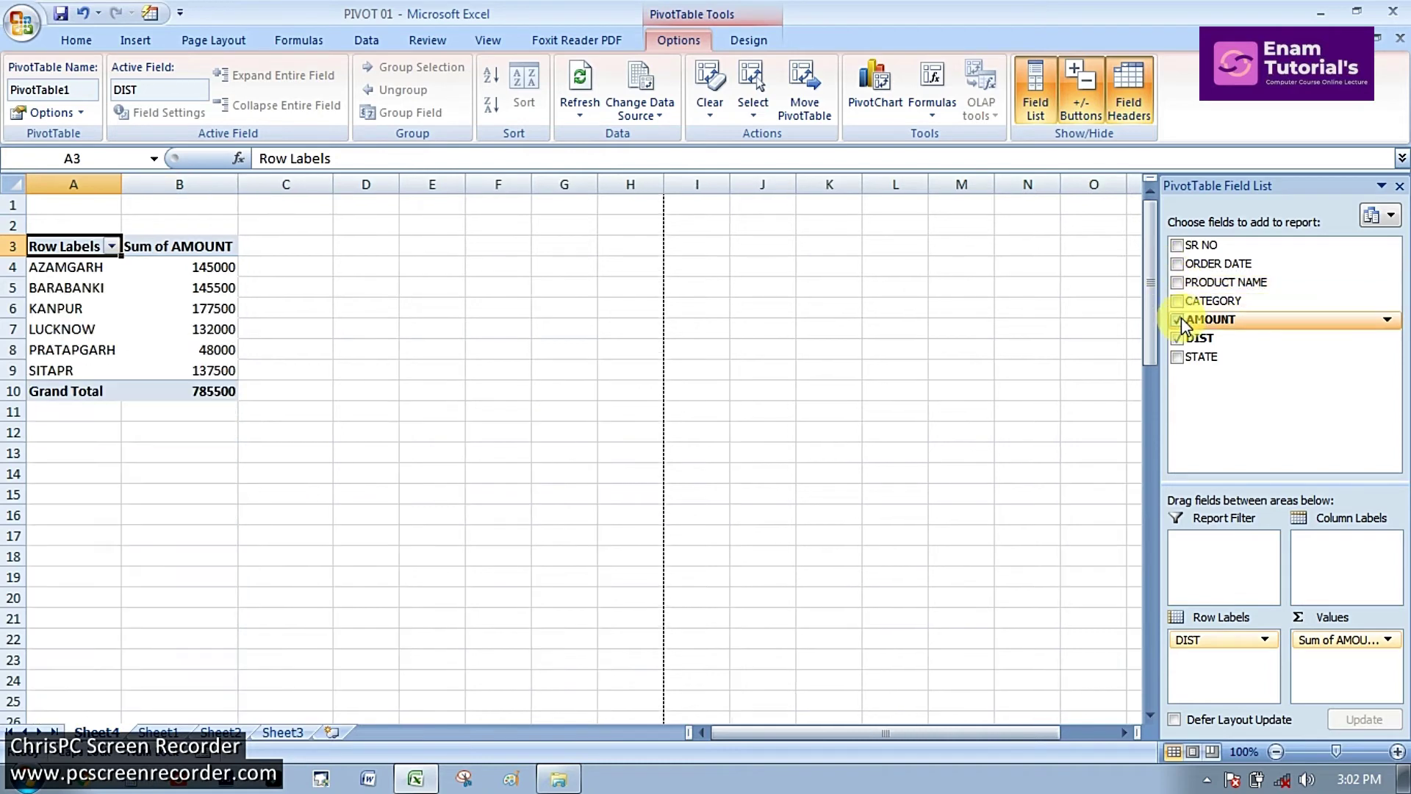
click(1179, 319)
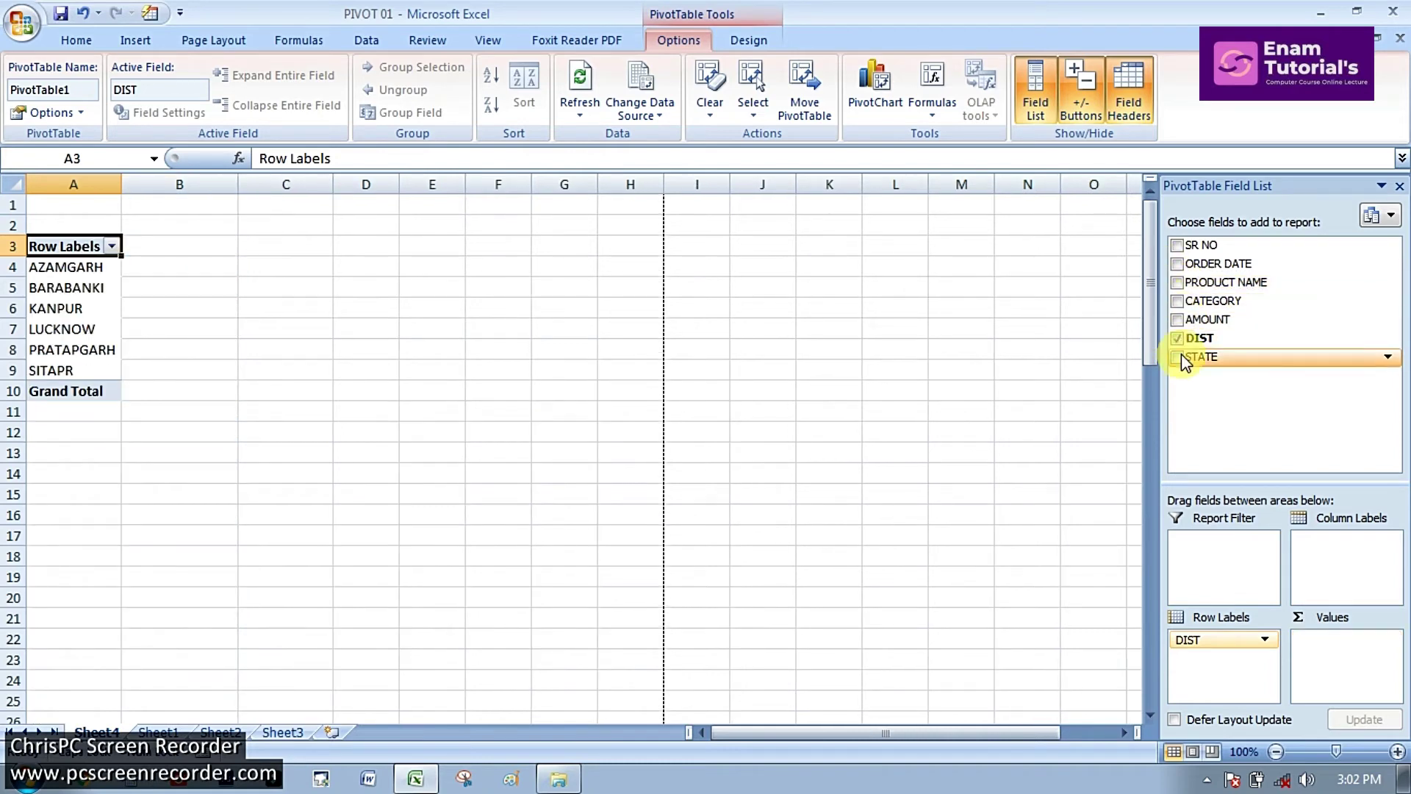
click(1226, 642)
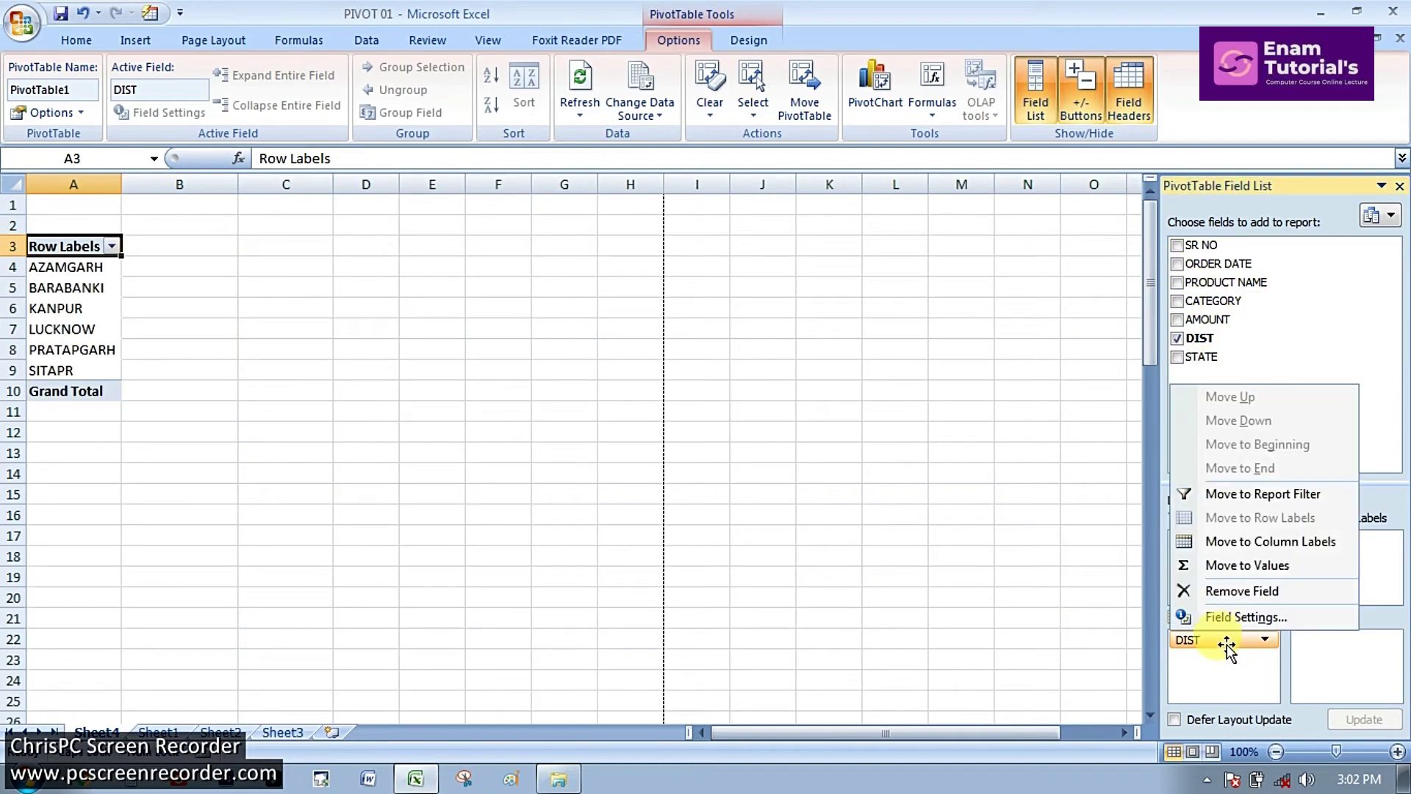
click(1226, 644)
drag(1224, 642, 1332, 562)
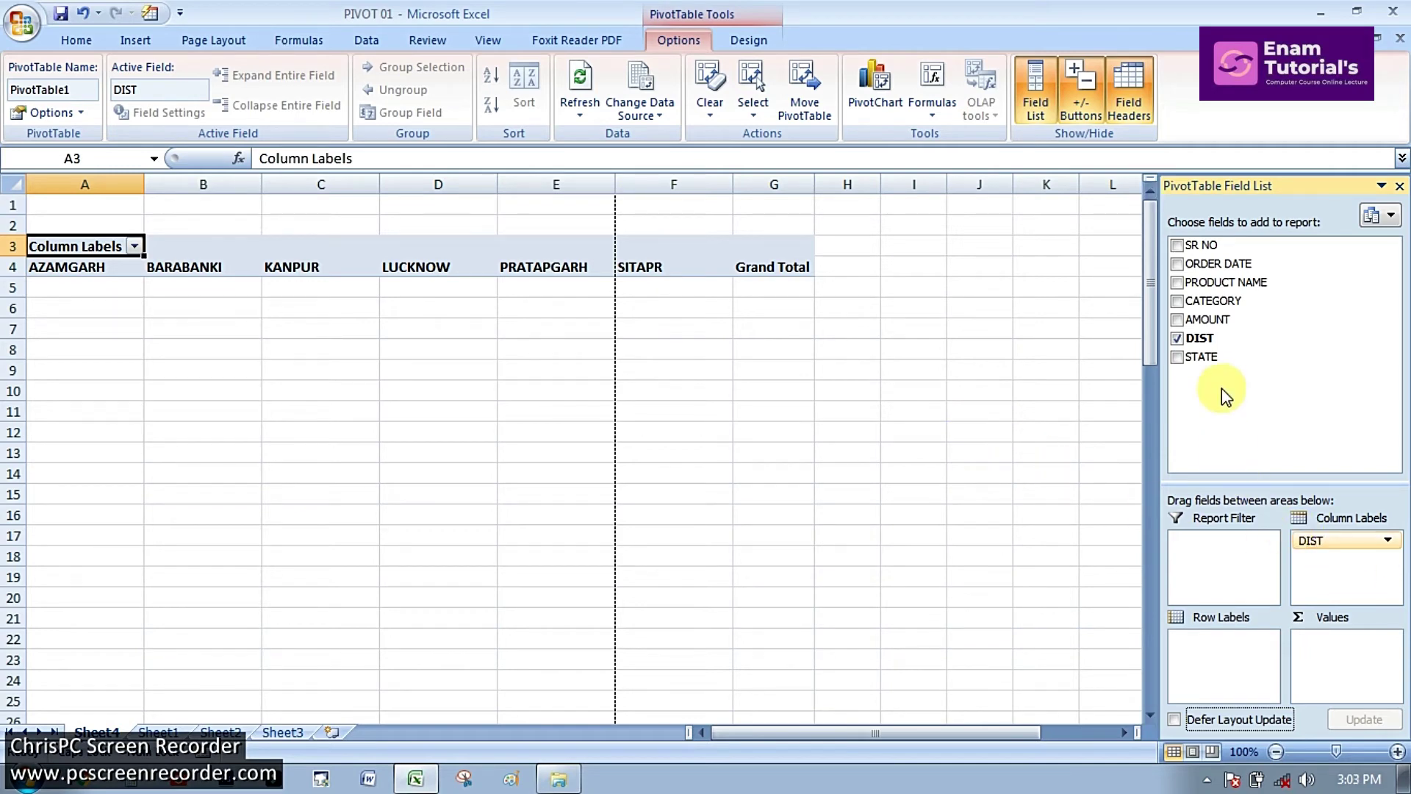
click(1177, 320)
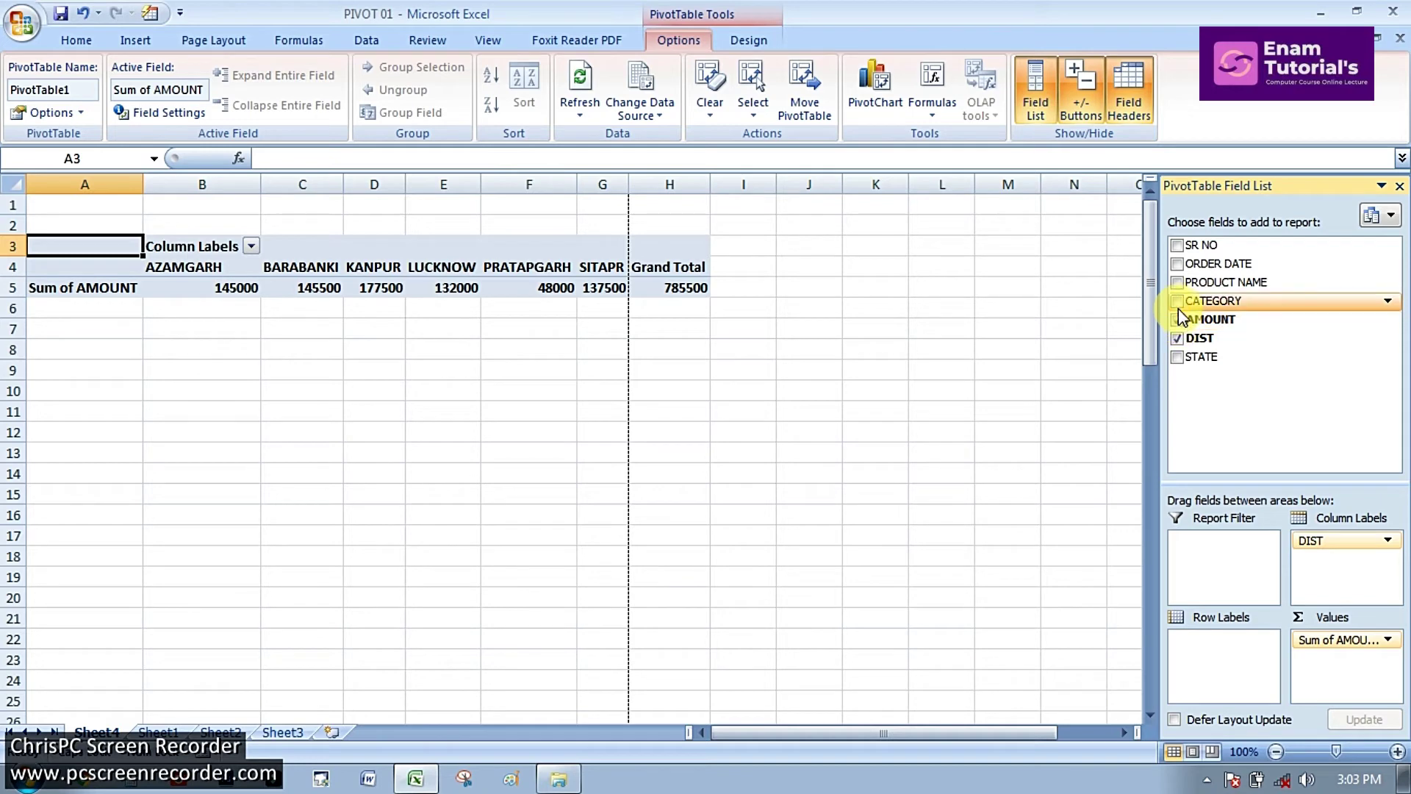
Step: Break the district amounts down by CATEGORY, PRODUCT NAME and ORDER DATE, and include SR NO as a second value
click(1178, 303)
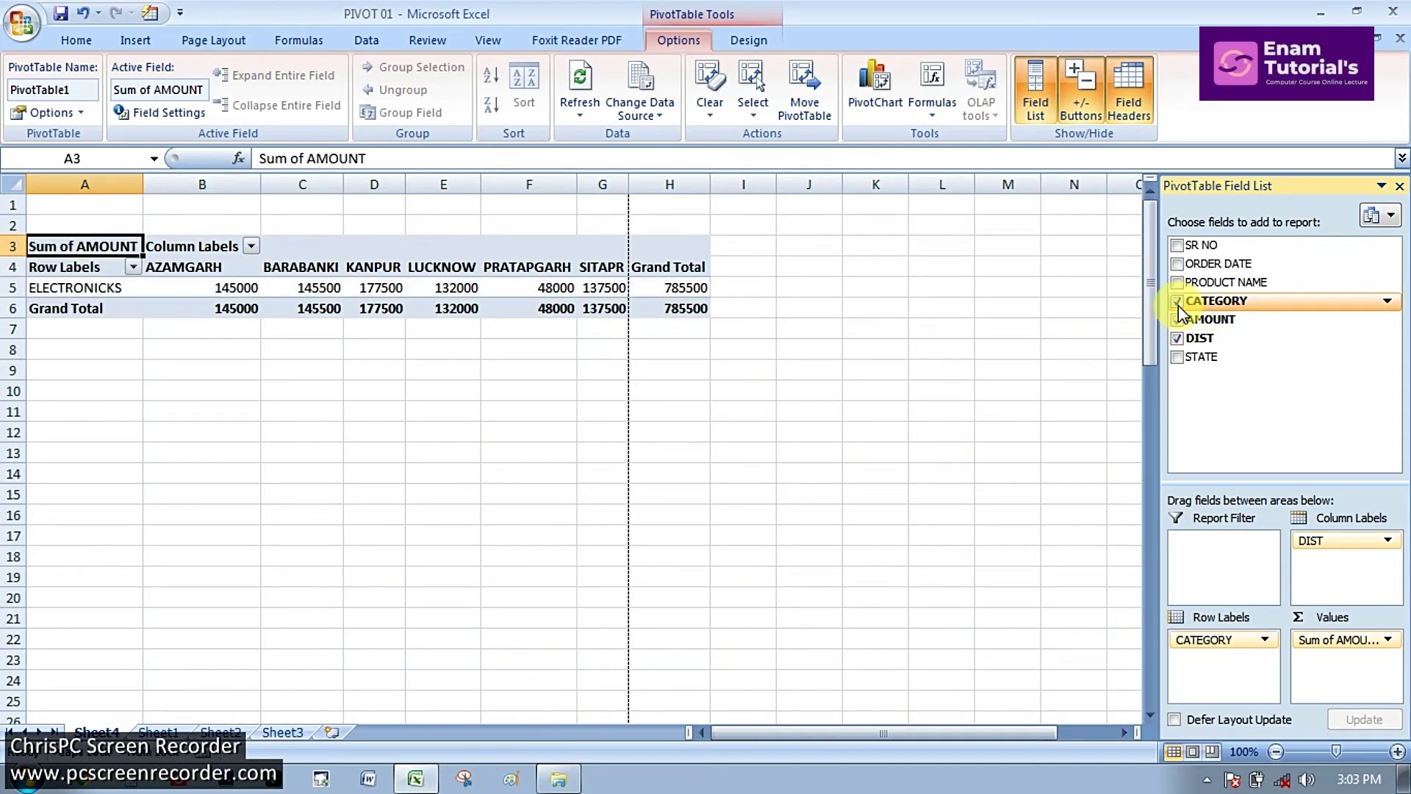
click(1178, 283)
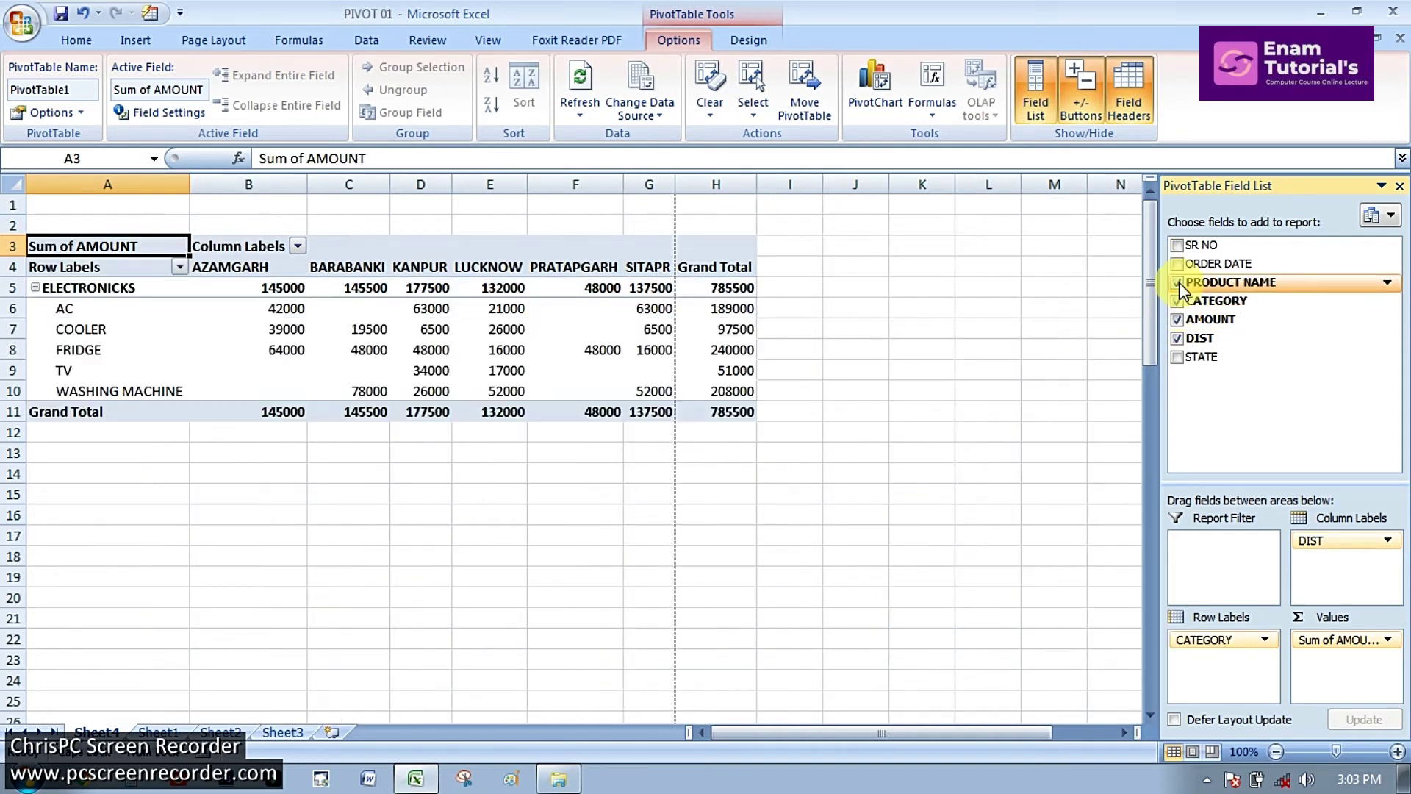
click(1178, 265)
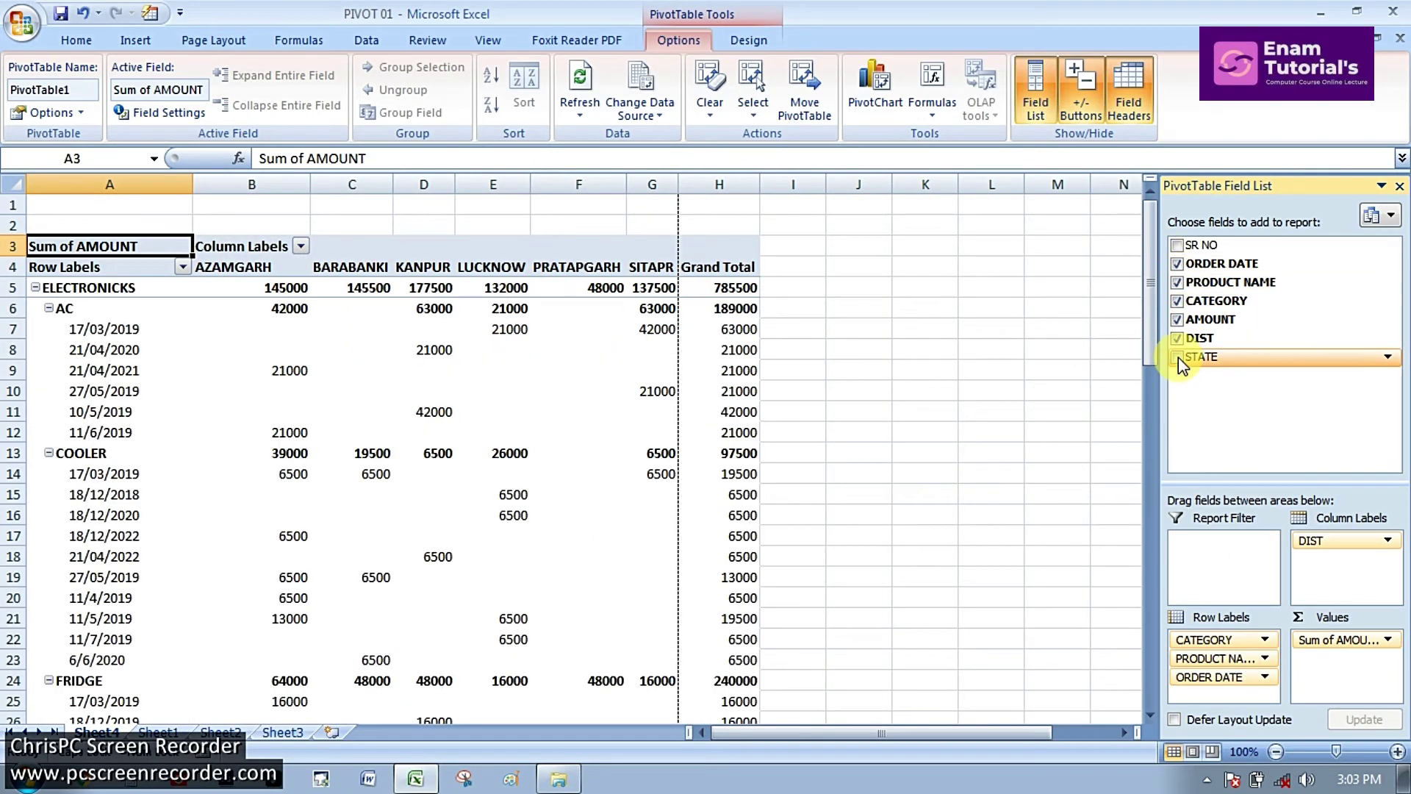
click(1179, 247)
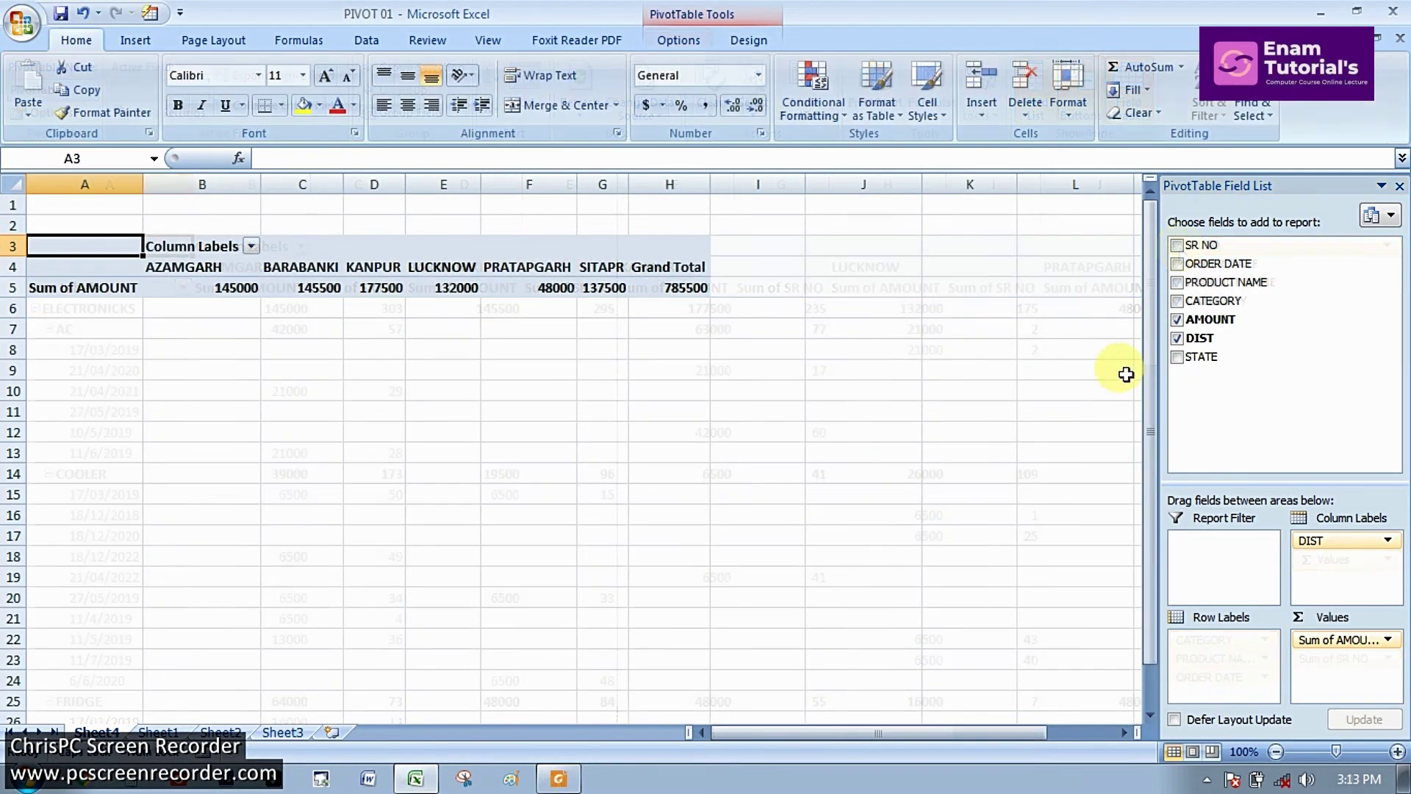
Step: Add CATEGORY, PRODUCT NAME and ORDER DATE as row labels again, and sum SR NO alongside AMOUNT
click(1176, 301)
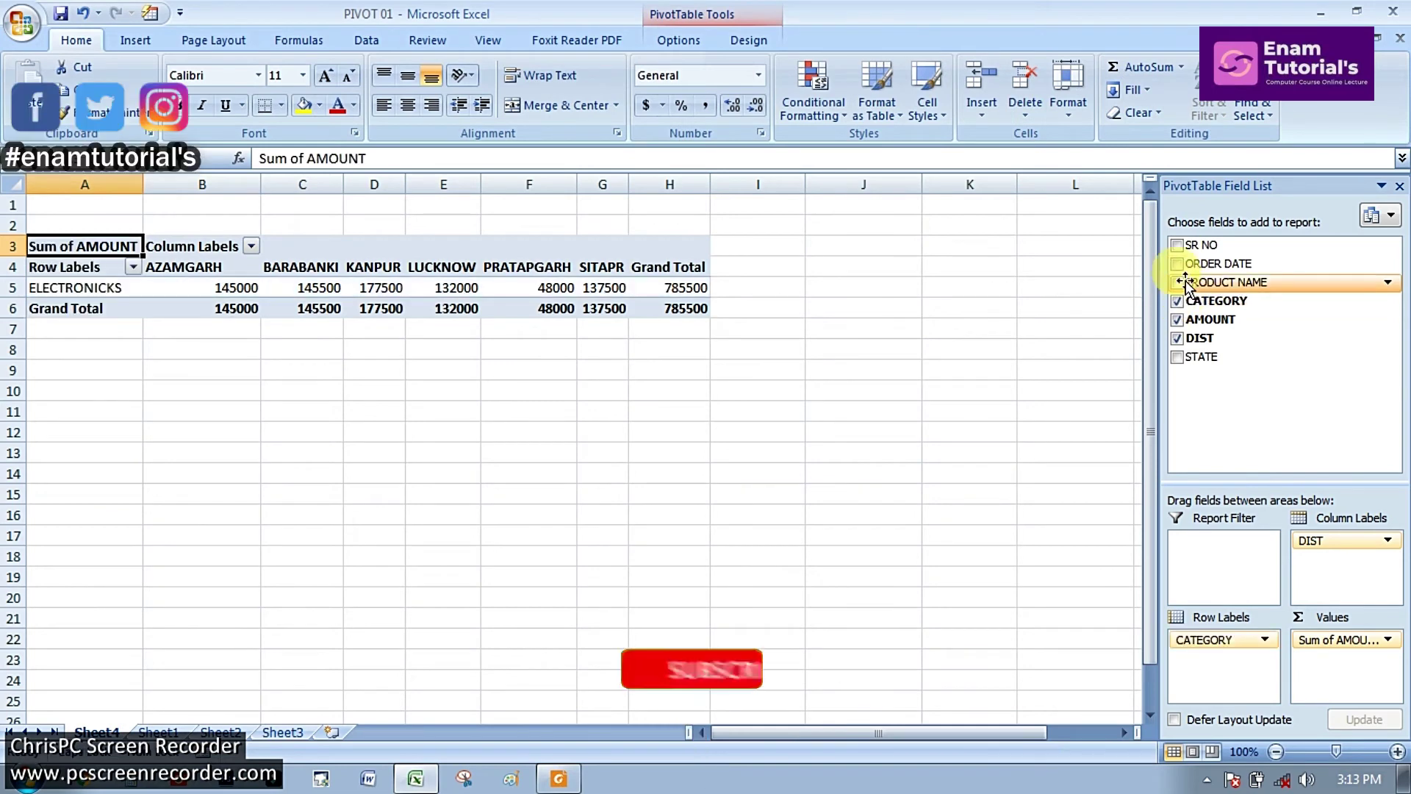
click(1178, 282)
click(1177, 264)
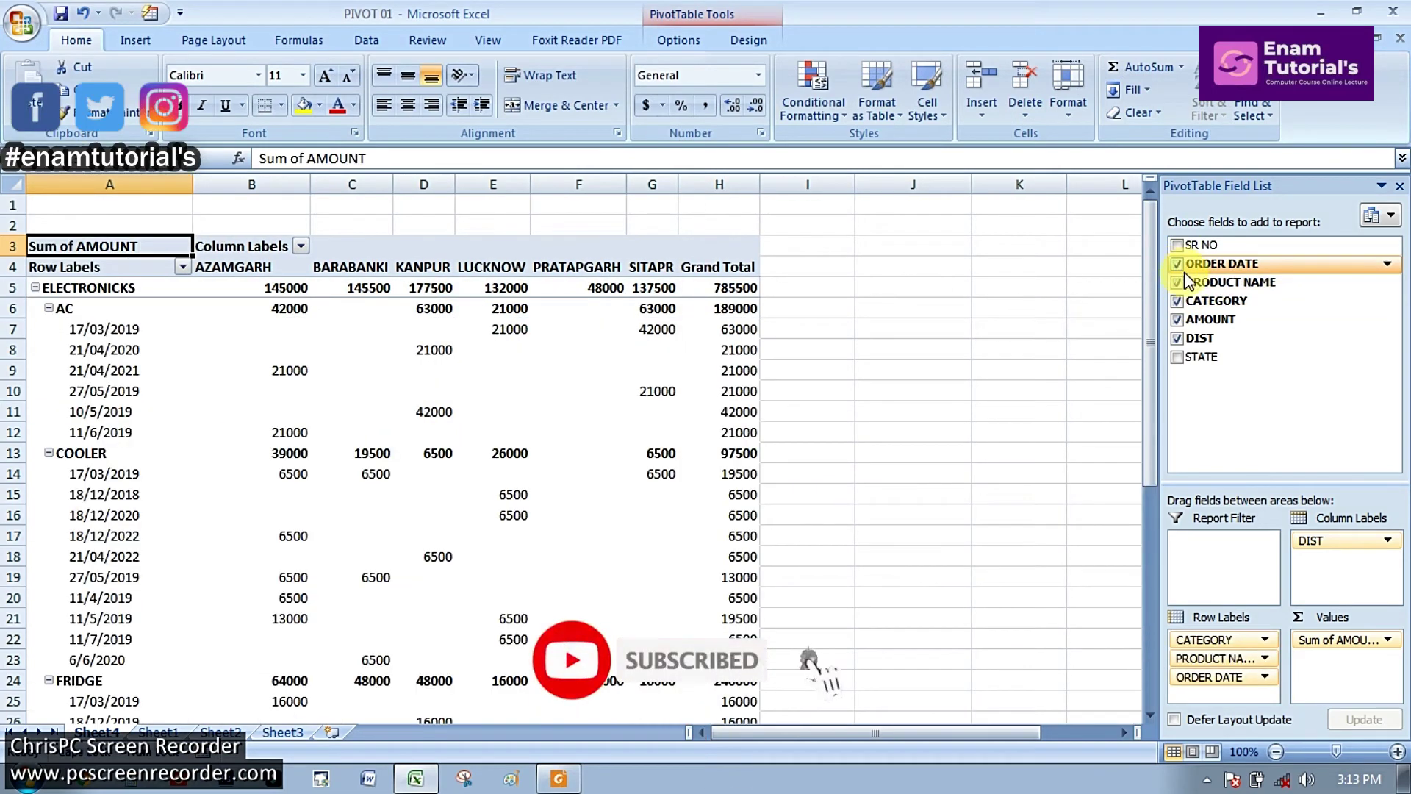
click(1177, 244)
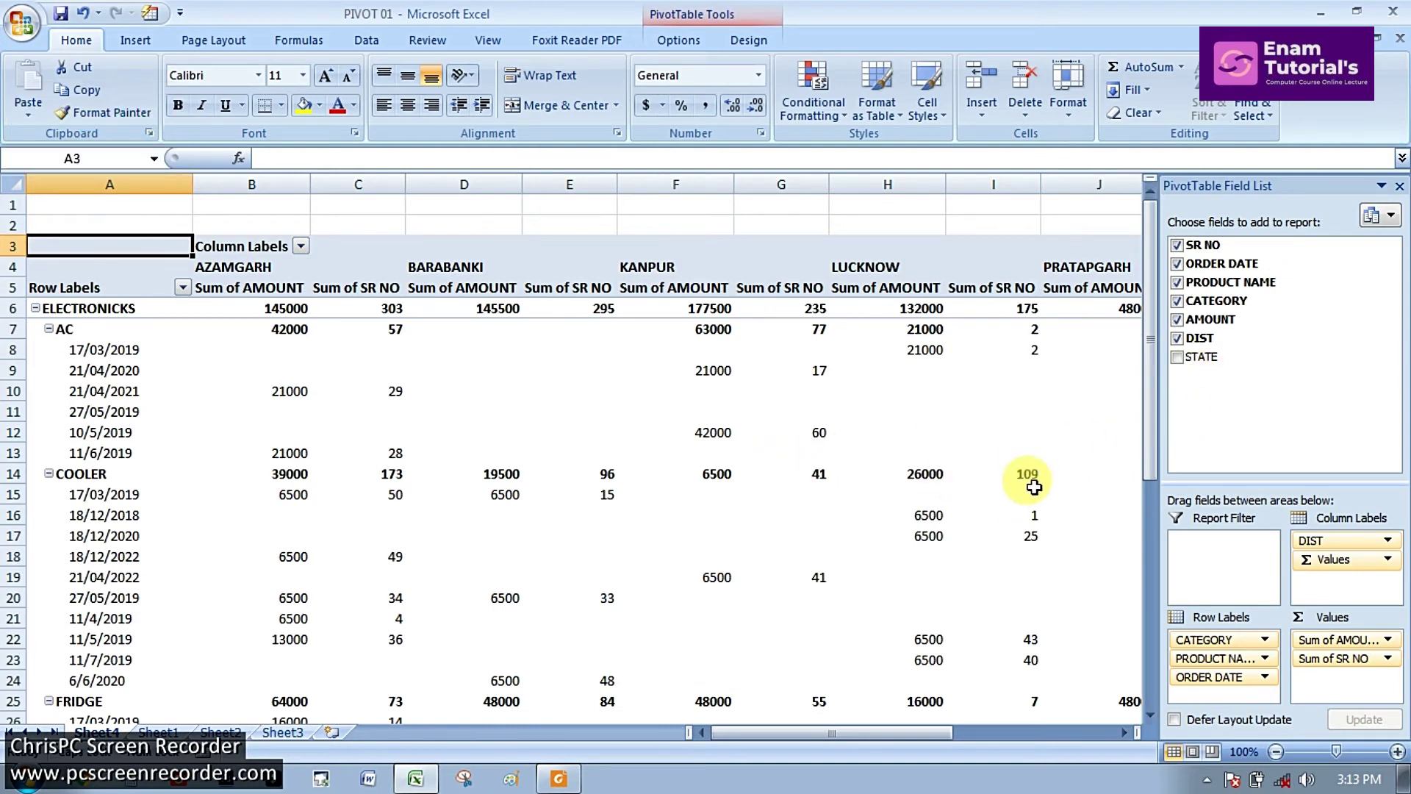
Step: Open the print preview of the PivotTable and check the orientation and scaling in its page setup, leaving without changes
scroll(392, 477, down, 3)
scroll(392, 477, up, 3)
mouse_move(391, 477)
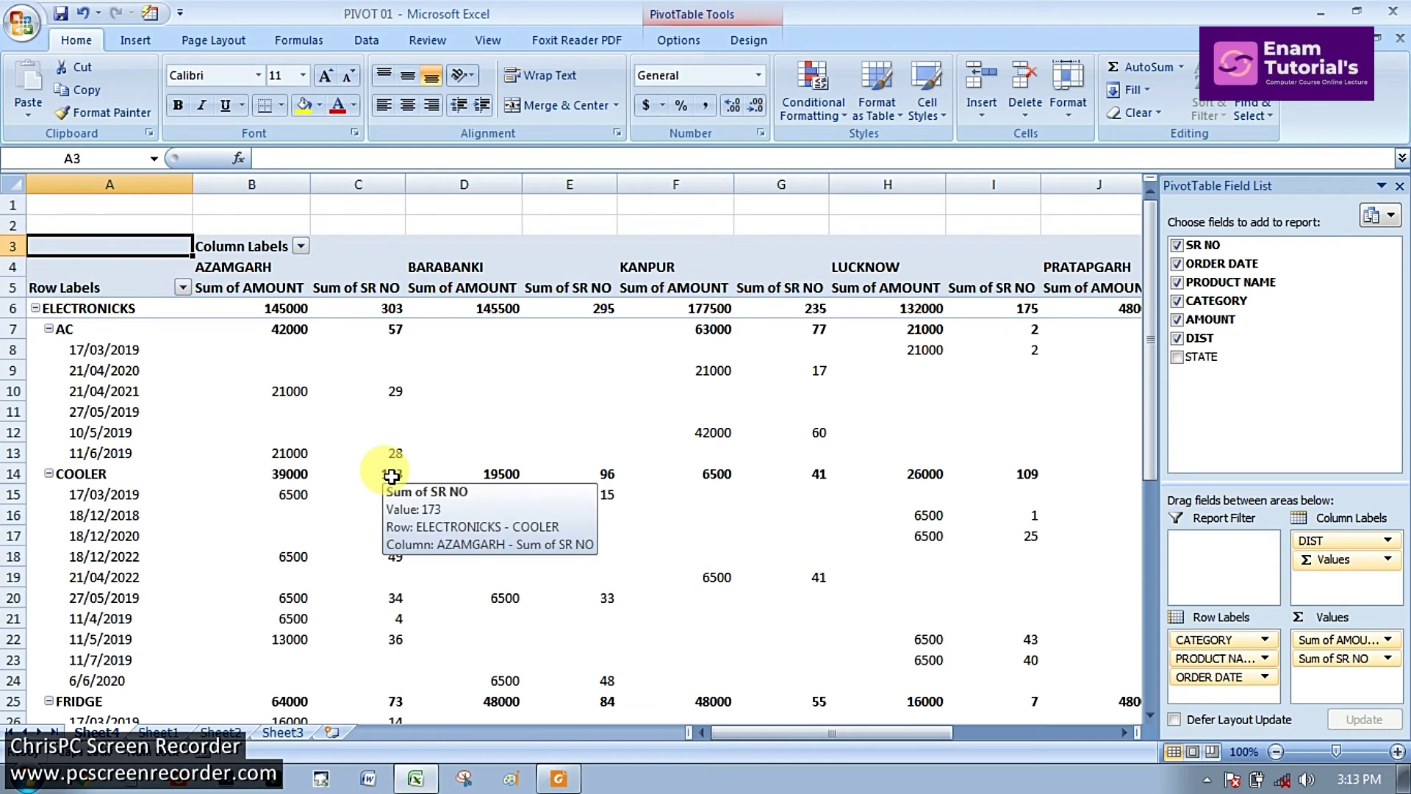
key(ctrl+F2)
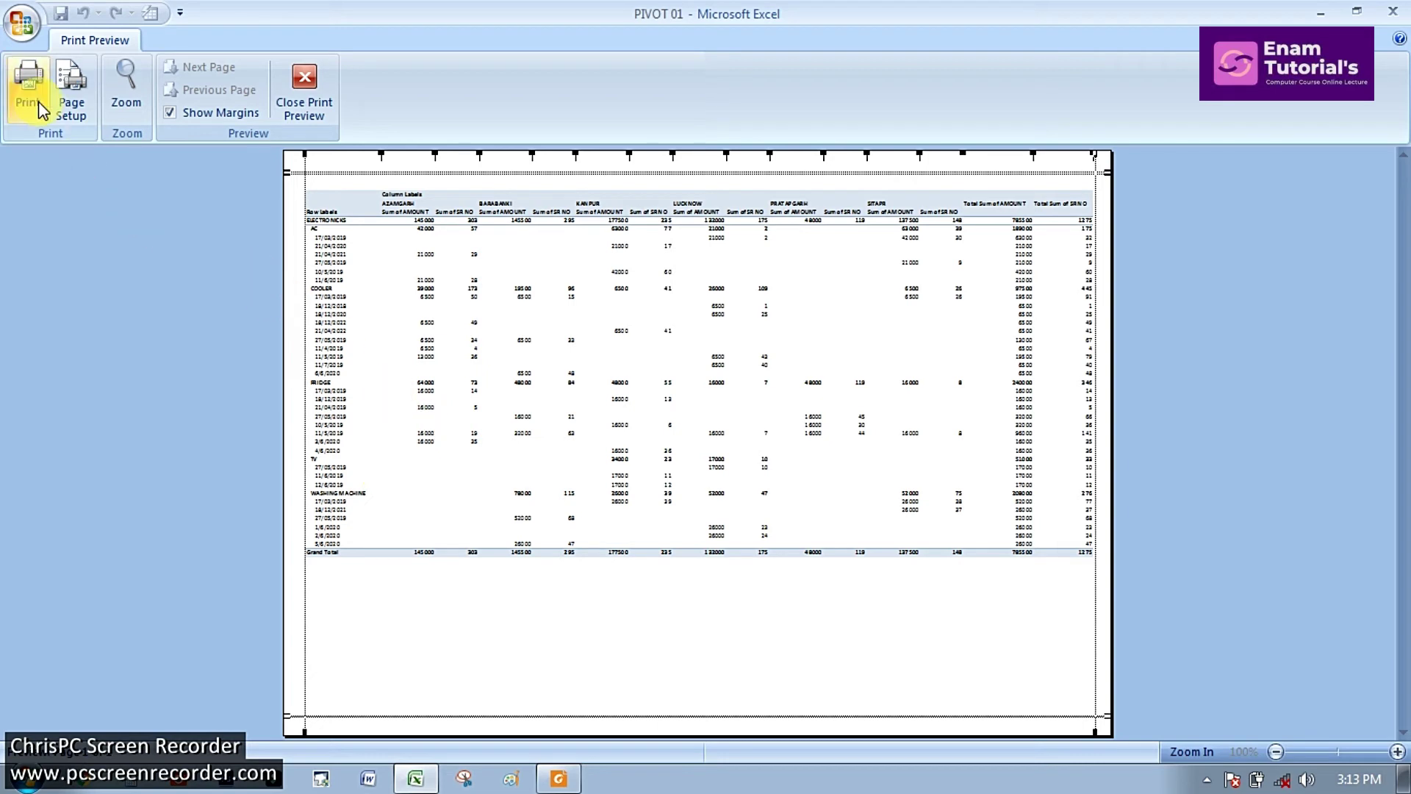
click(64, 118)
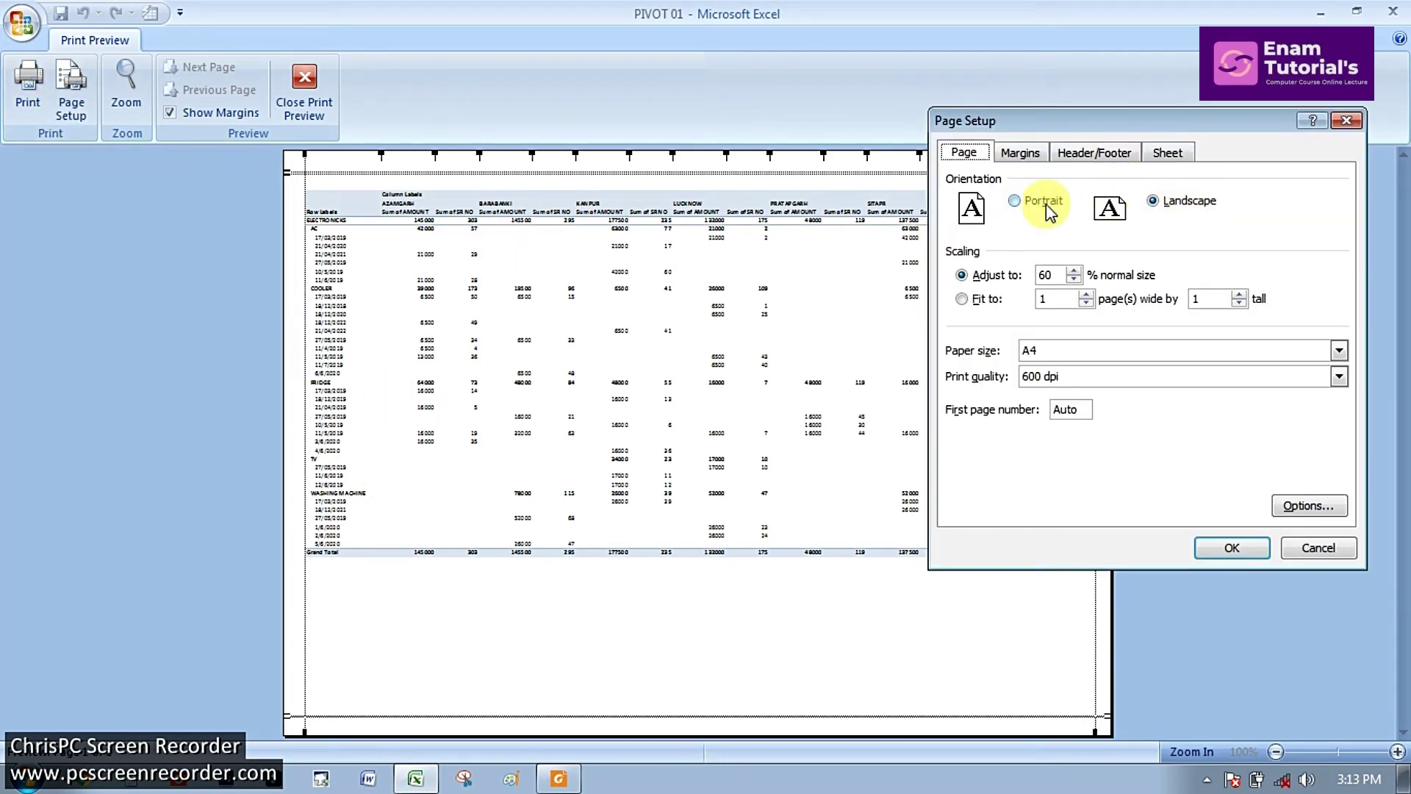
drag(1055, 276, 1031, 276)
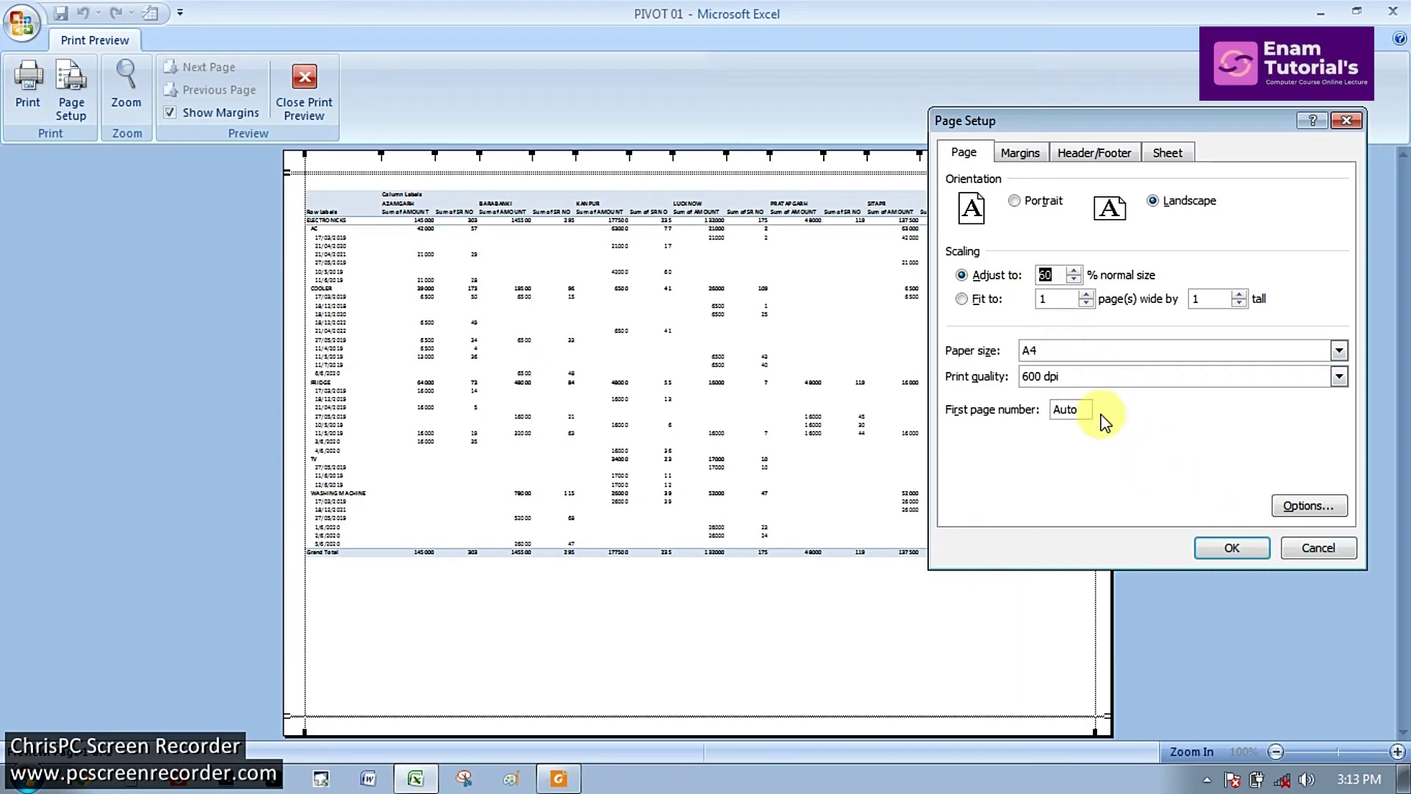
mouse_move(1065, 127)
mouse_down()
mouse_move(1178, 139)
mouse_move(211, 280)
mouse_move(797, 192)
mouse_move(1043, 135)
mouse_up()
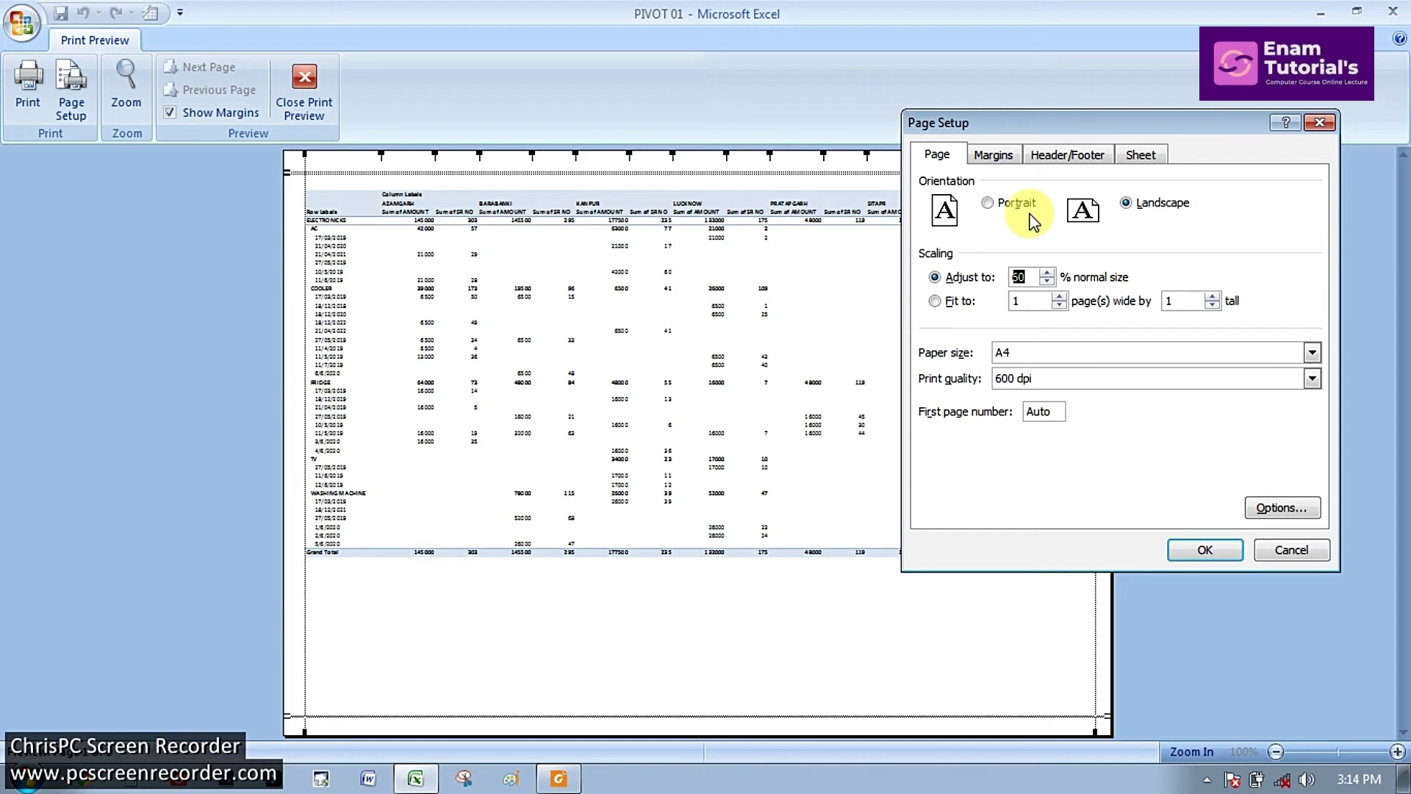
drag(1033, 135, 1026, 171)
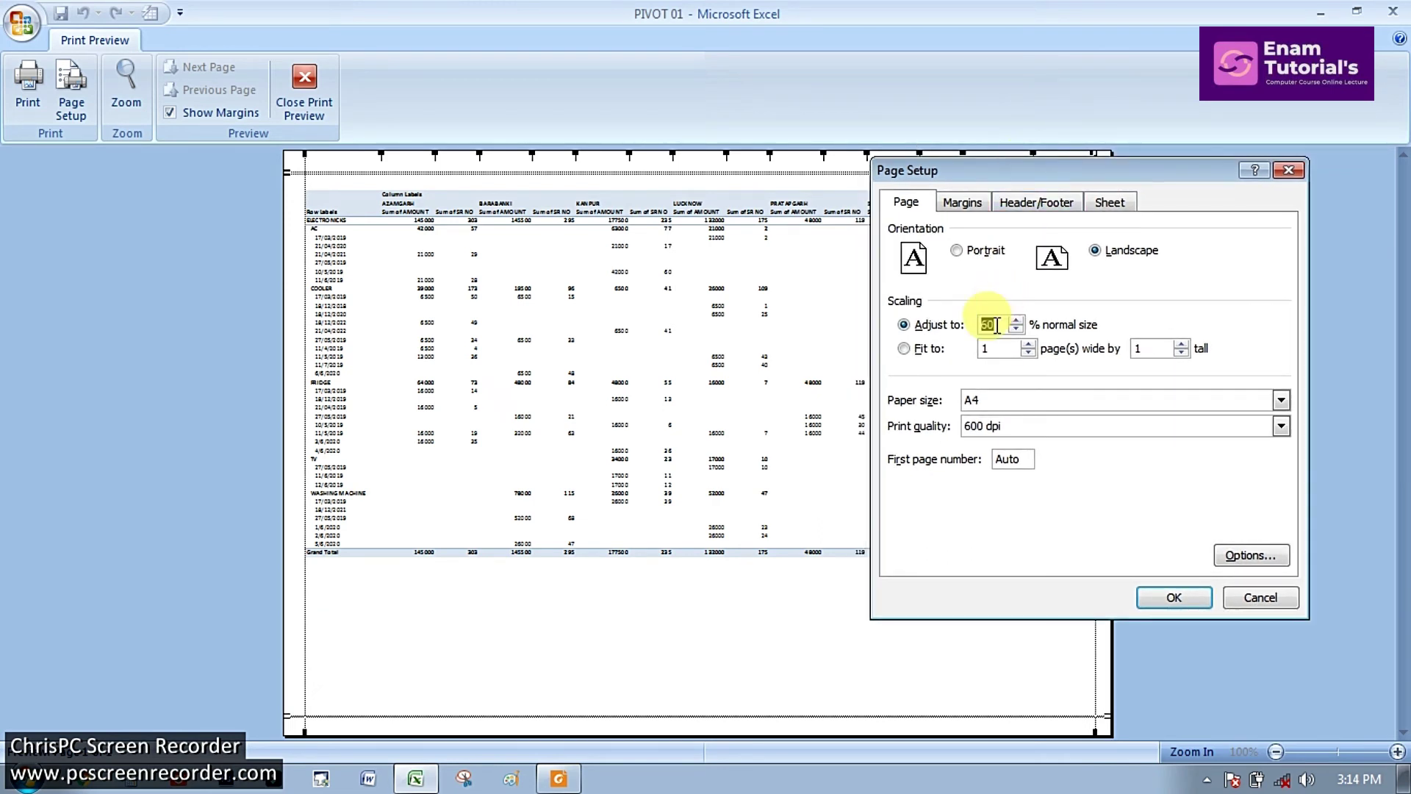
click(1259, 598)
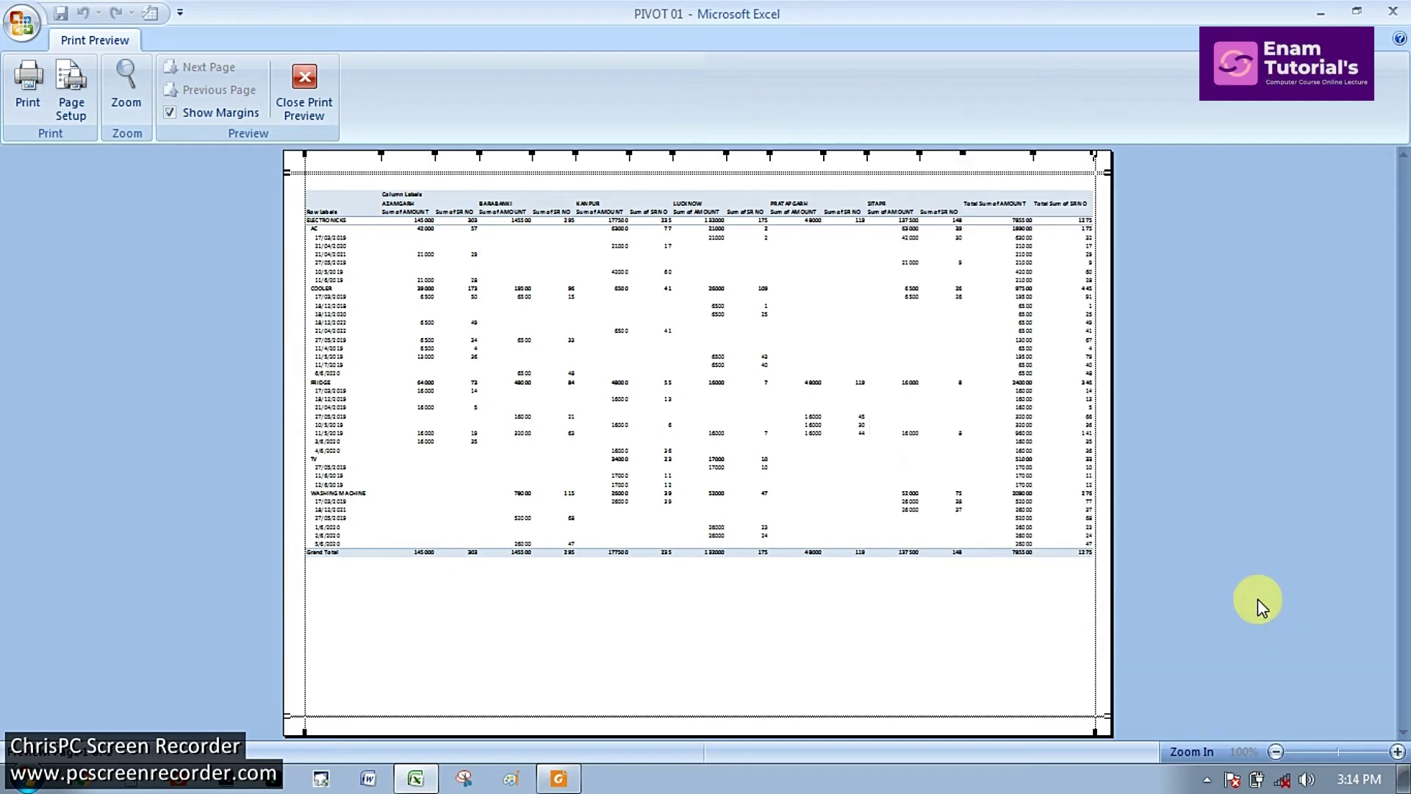
Step: Examine the previewed PivotTable page both enlarged and as a whole page
click(639, 430)
click(639, 404)
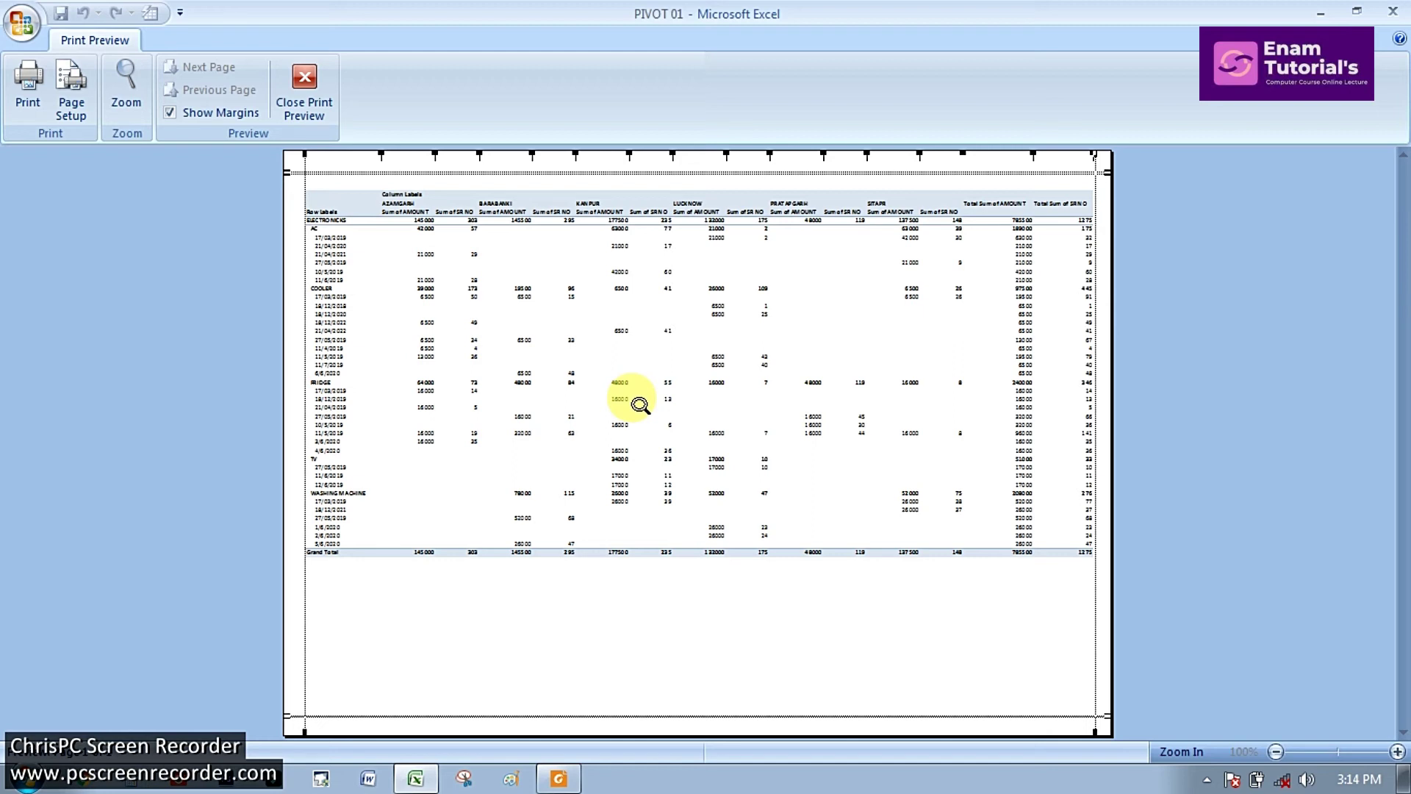
click(640, 404)
click(639, 404)
click(656, 365)
click(655, 371)
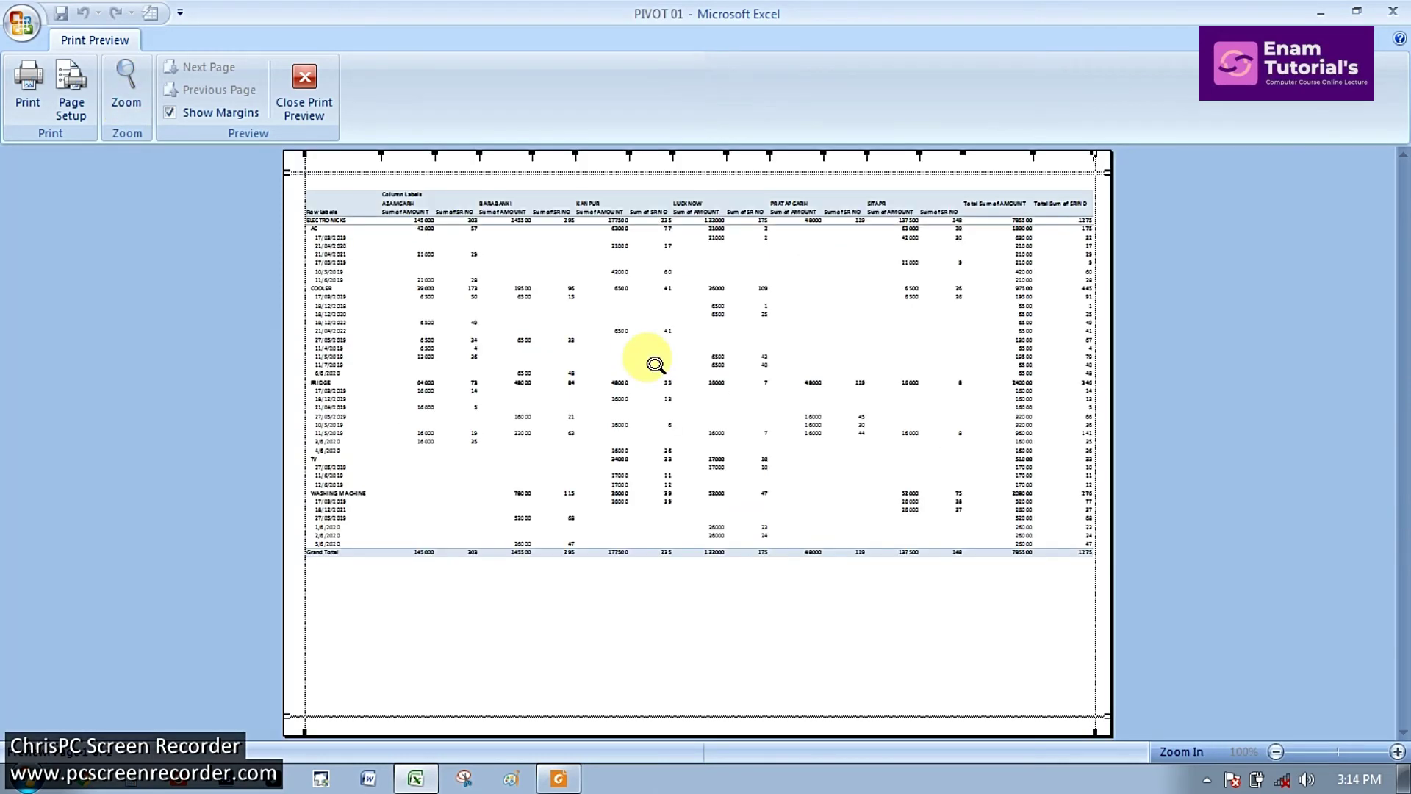
click(643, 317)
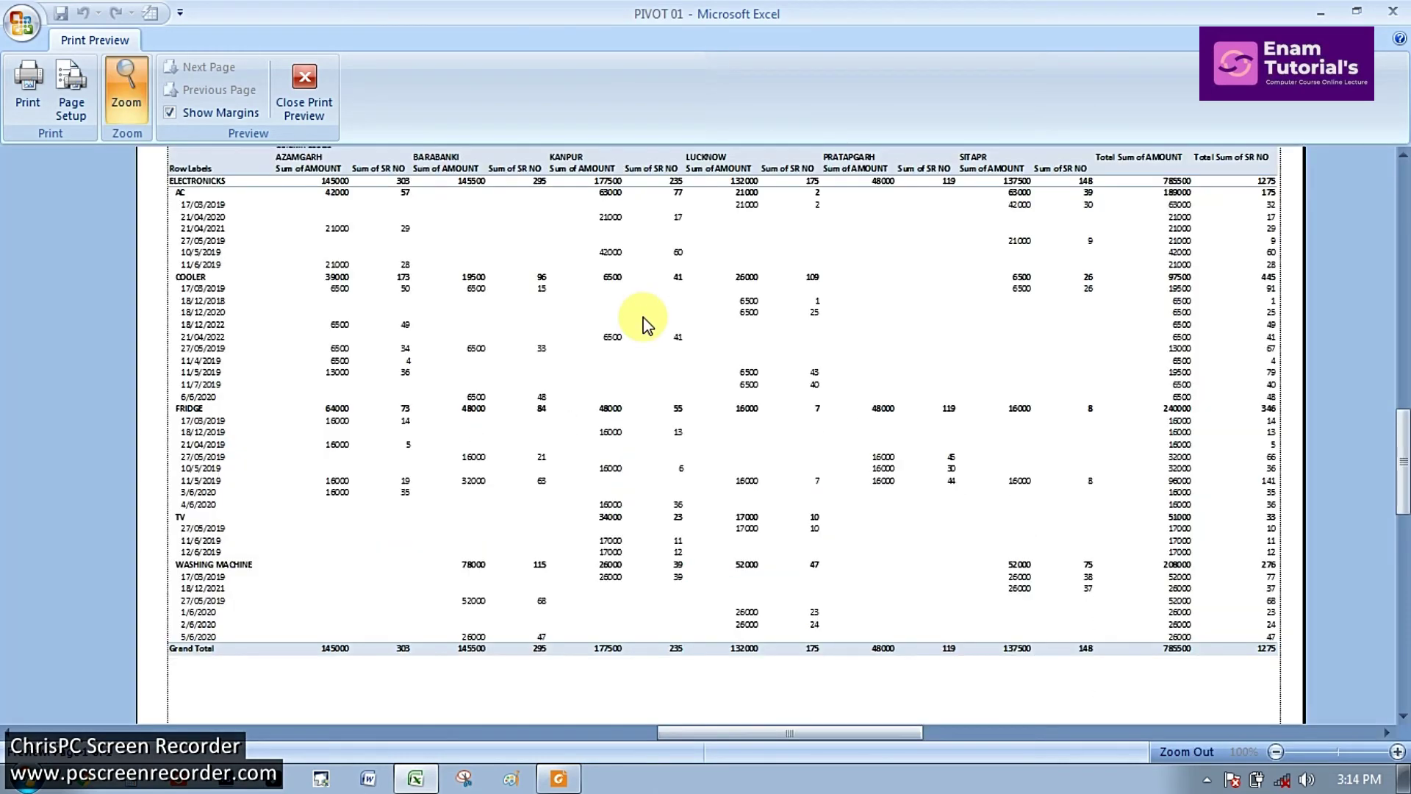
click(643, 316)
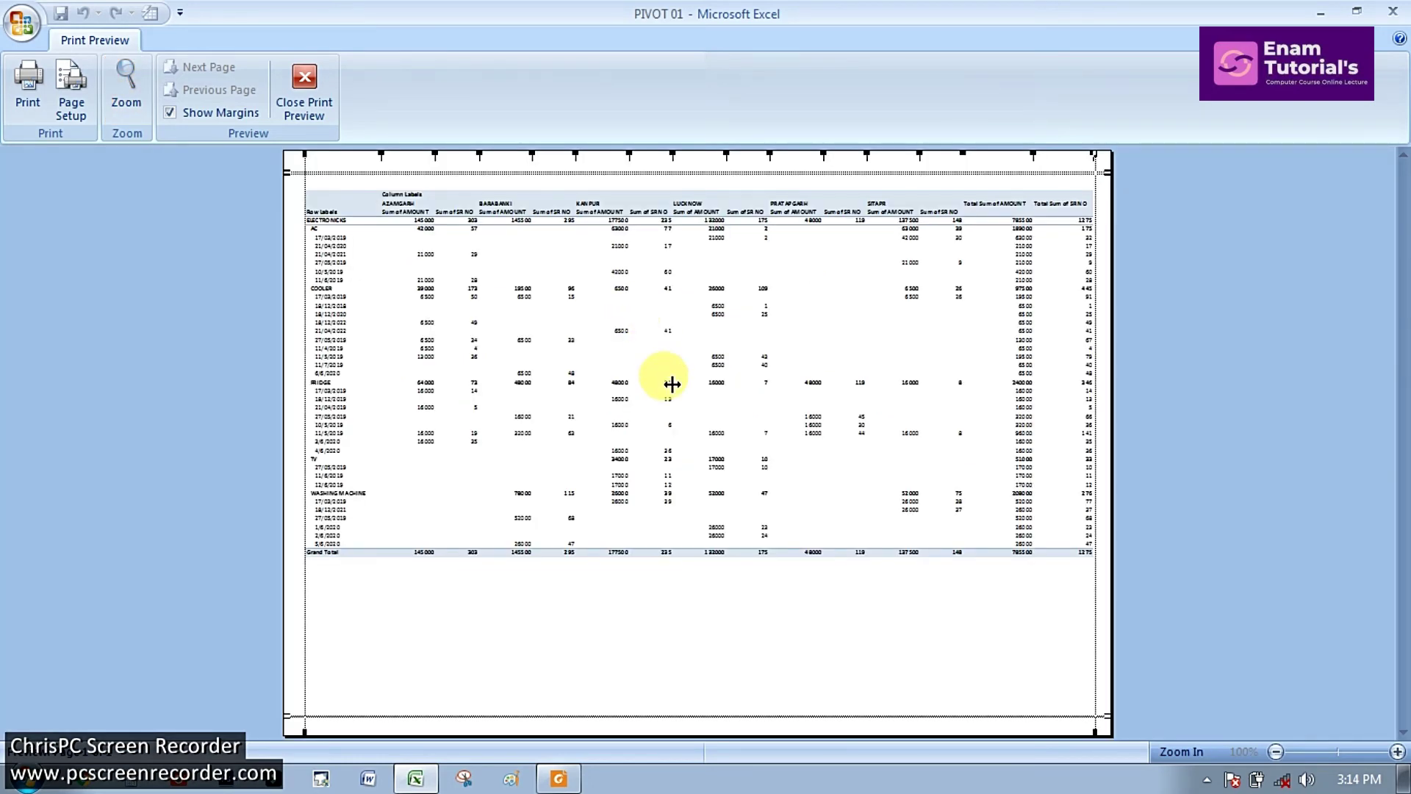
Step: In the print preview, widen the Total Sum of AMOUNT column, increase the left margin and slightly increase the top margin
drag(1036, 157, 1024, 157)
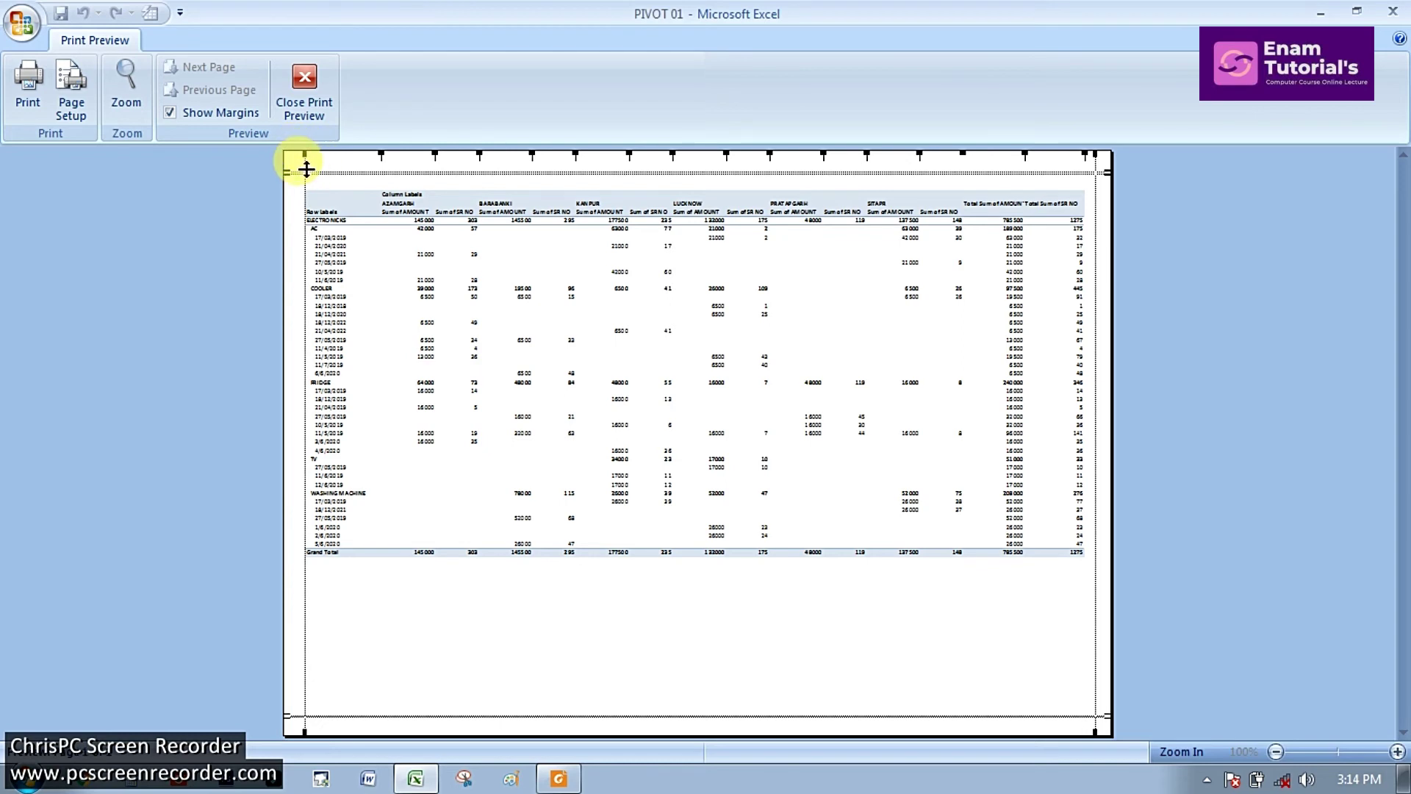
drag(305, 160, 318, 157)
scroll(772, 485, down, 1)
scroll(772, 485, up, 1)
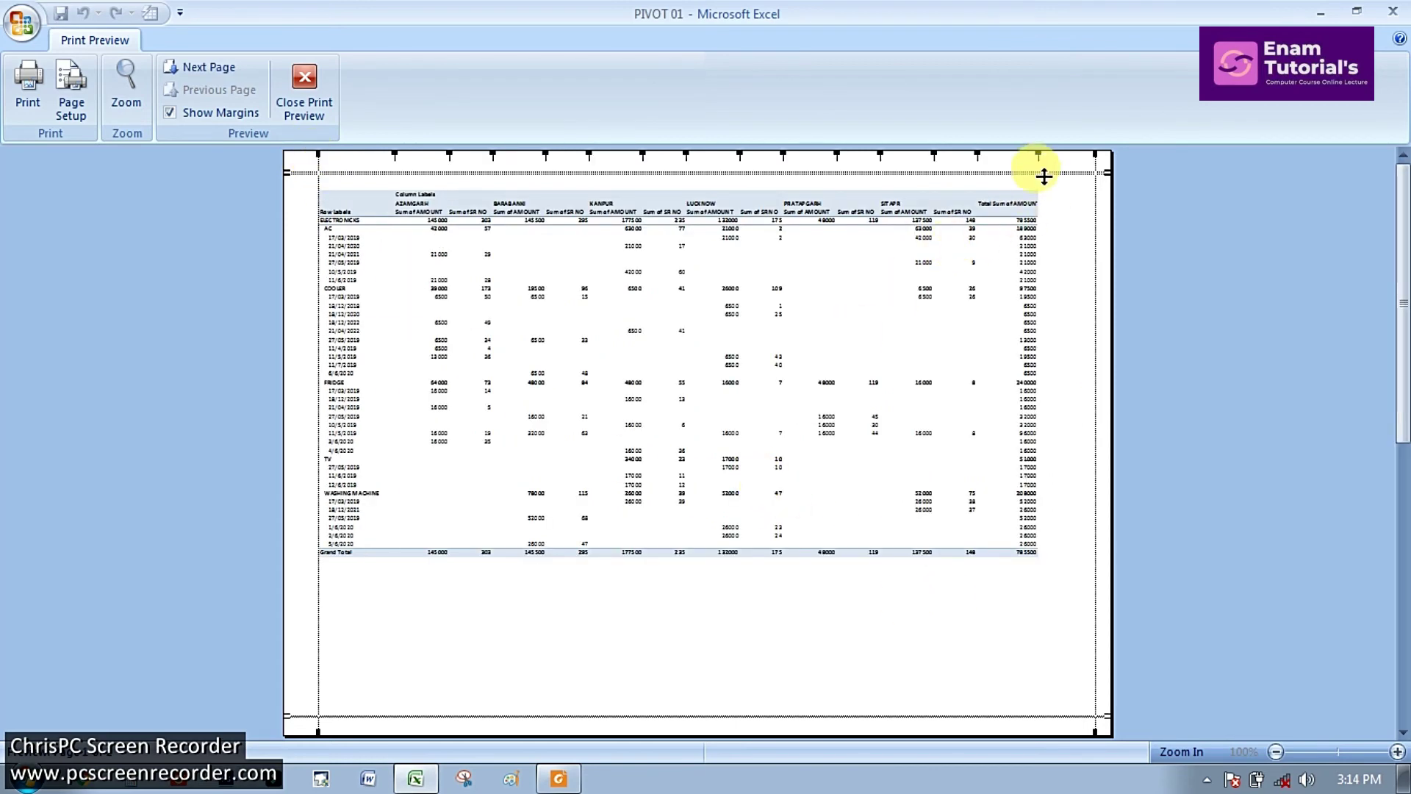
drag(1036, 158, 1084, 154)
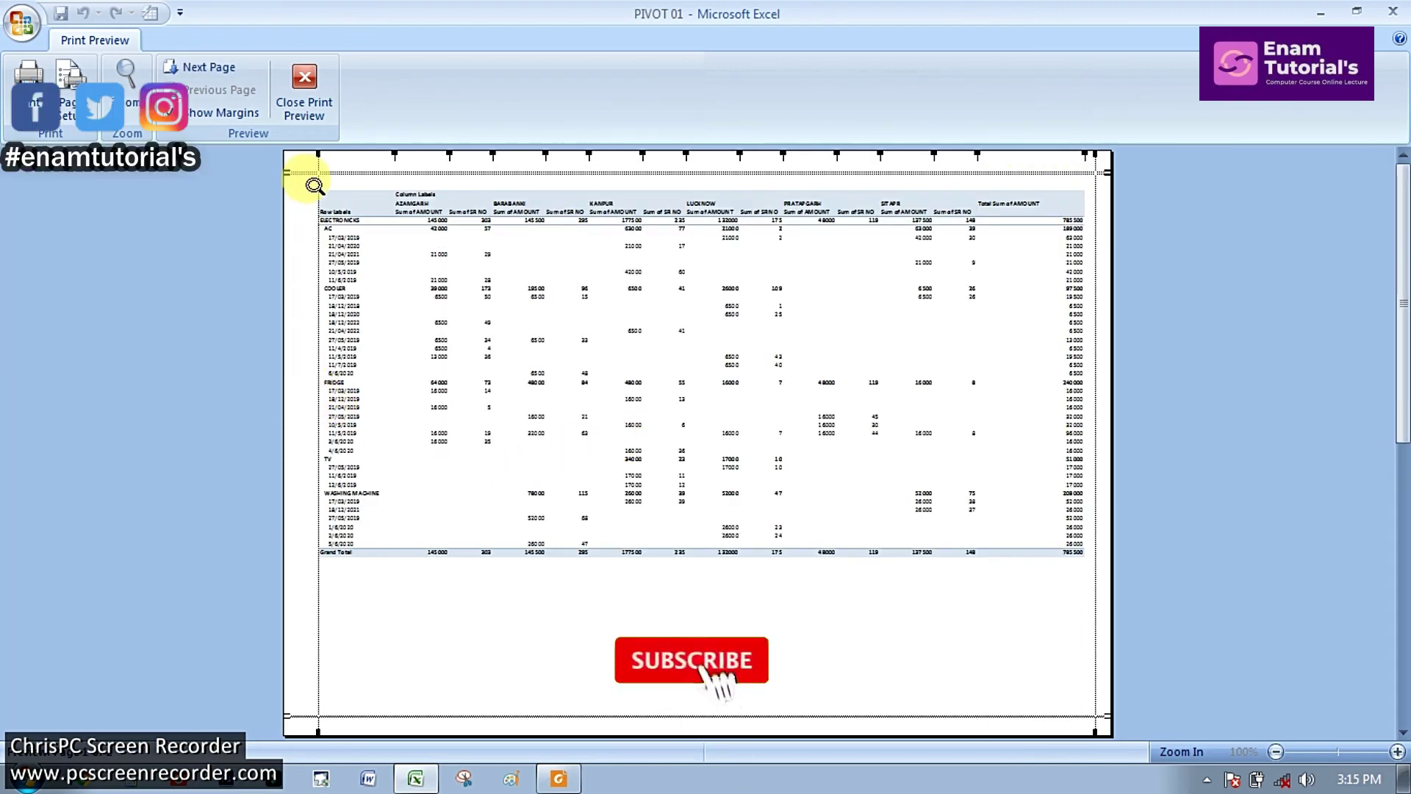
drag(320, 176, 299, 179)
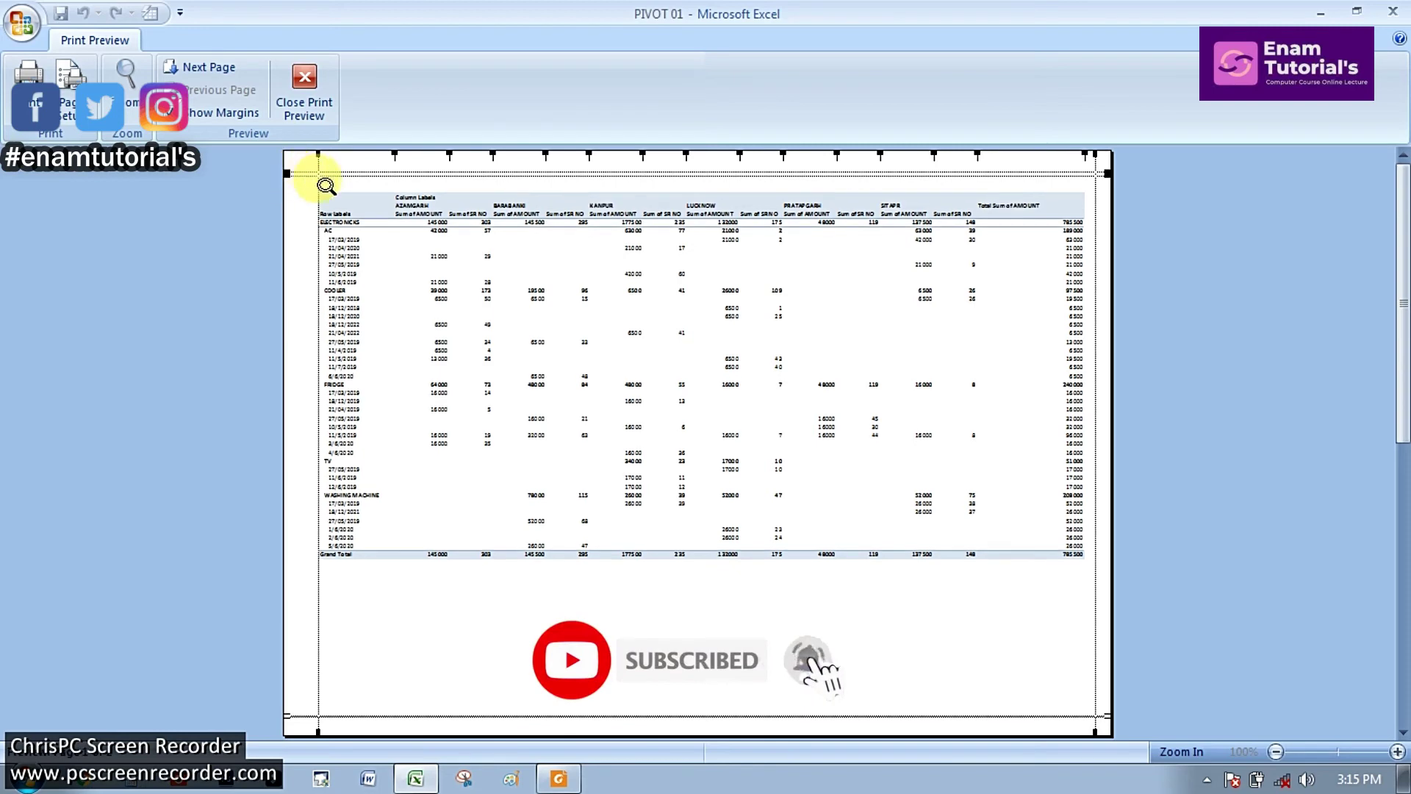
Step: Switch to Foxit Reader and examine the PivotTable report in CVCDC.pdf from its headings down to the last rows
click(556, 781)
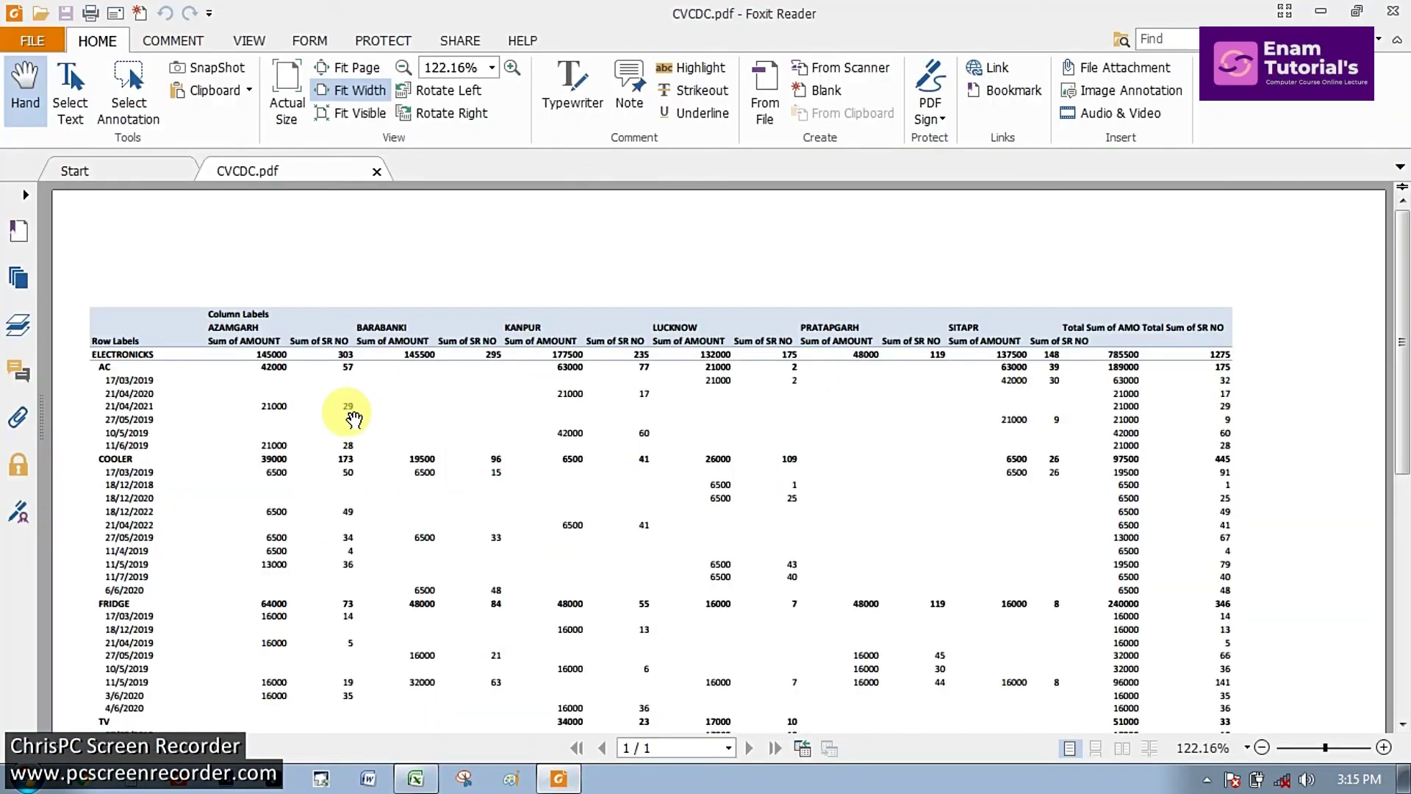
scroll(435, 560, down, 4)
scroll(435, 561, up, 4)
scroll(440, 567, down, 2)
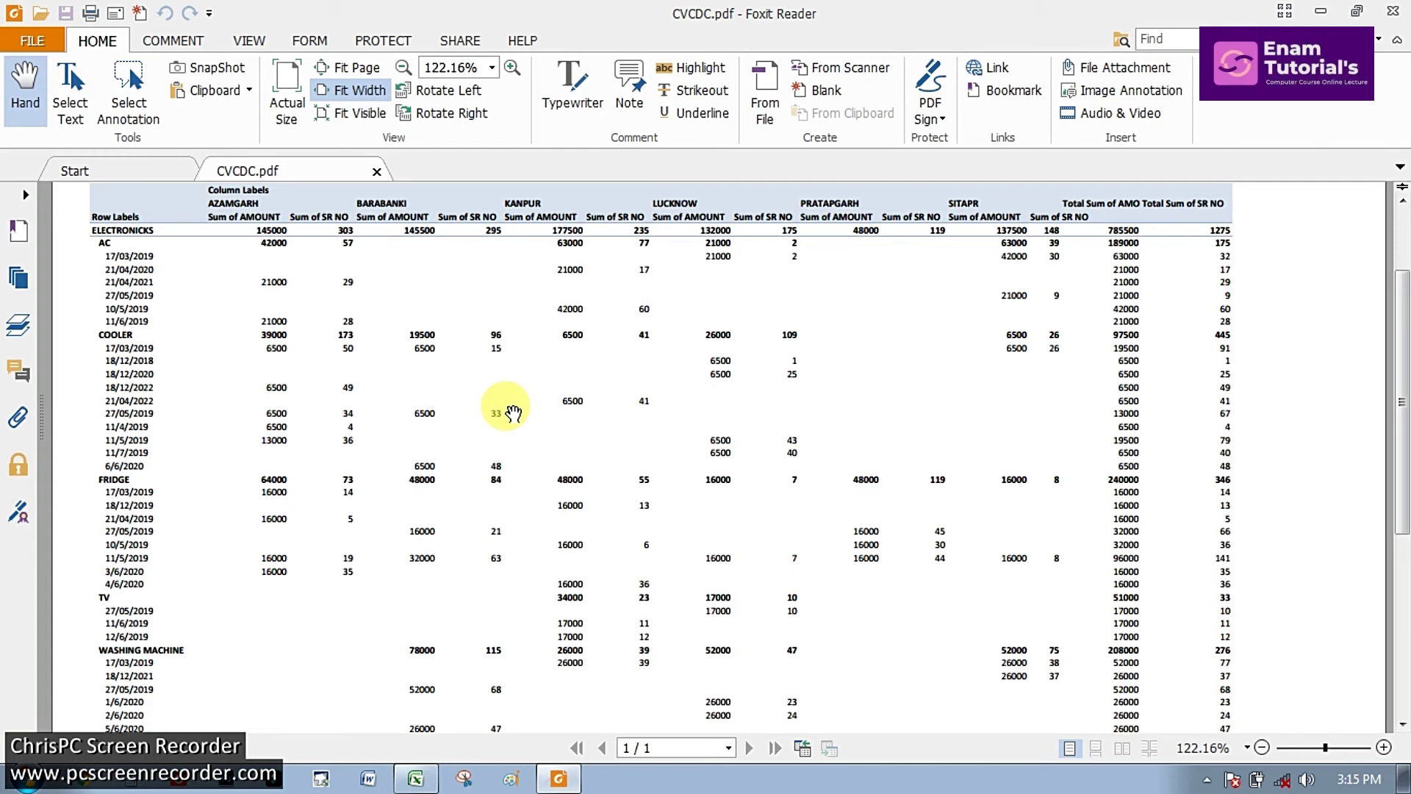
scroll(495, 401, up, 3)
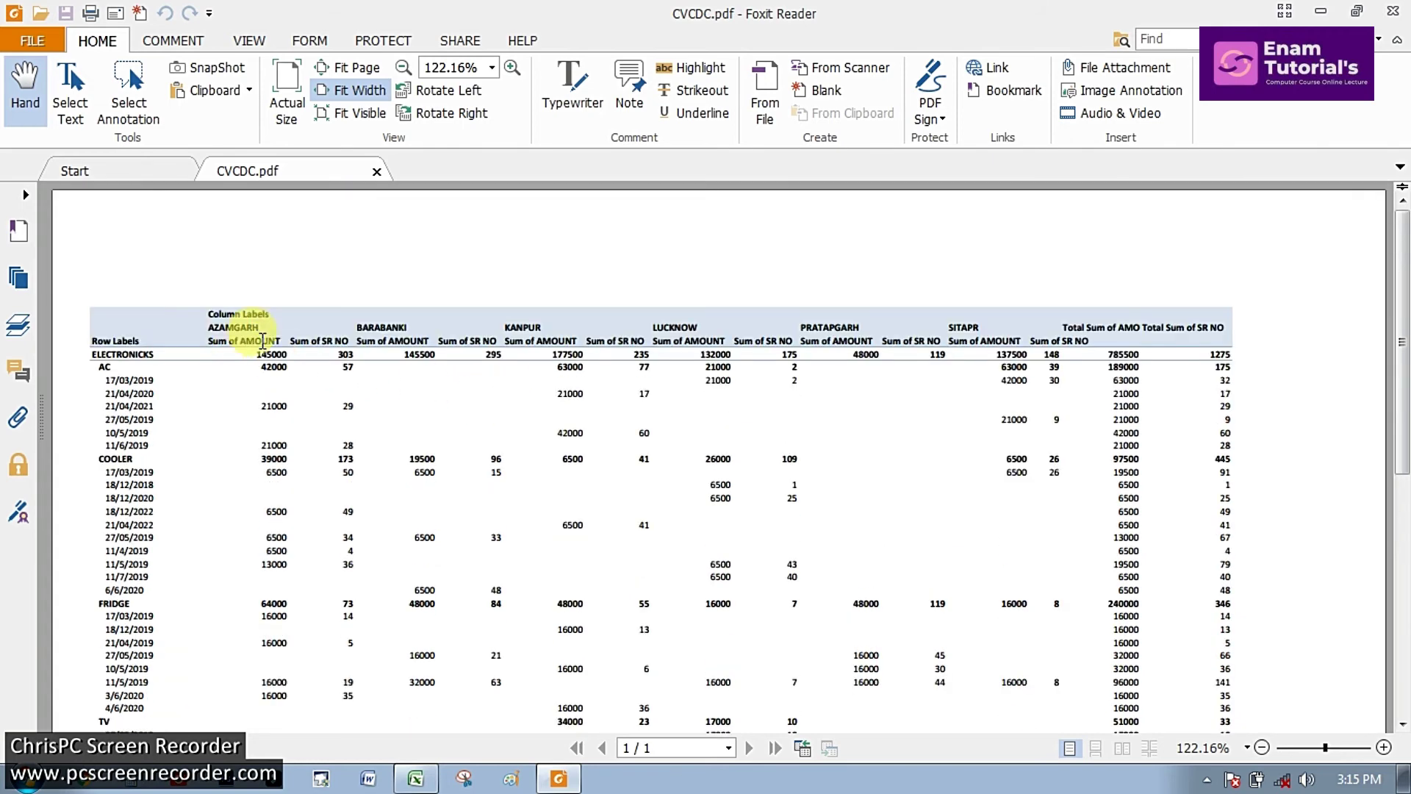
scroll(989, 379, down, 3)
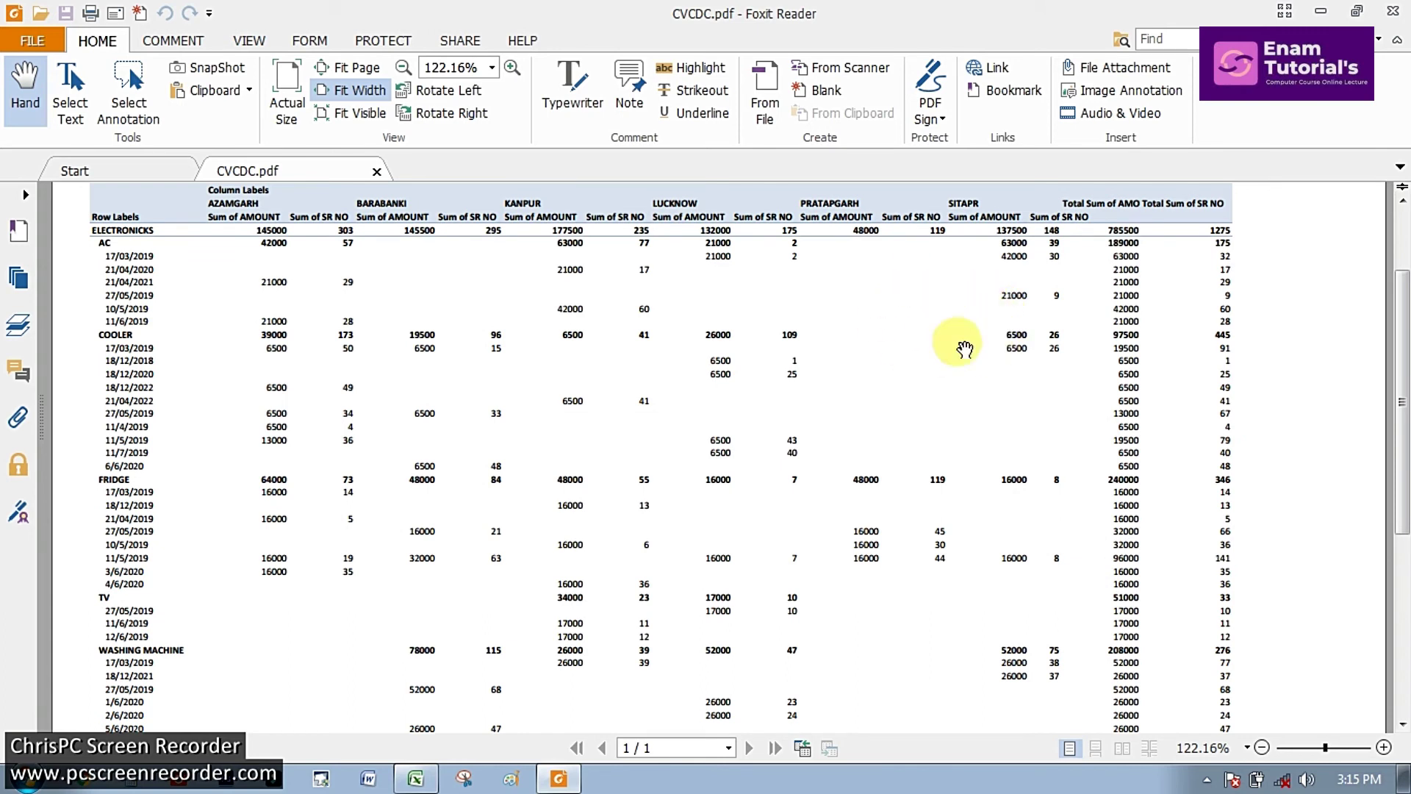
scroll(728, 460, down, 6)
scroll(736, 461, up, 3)
scroll(735, 461, up, 3)
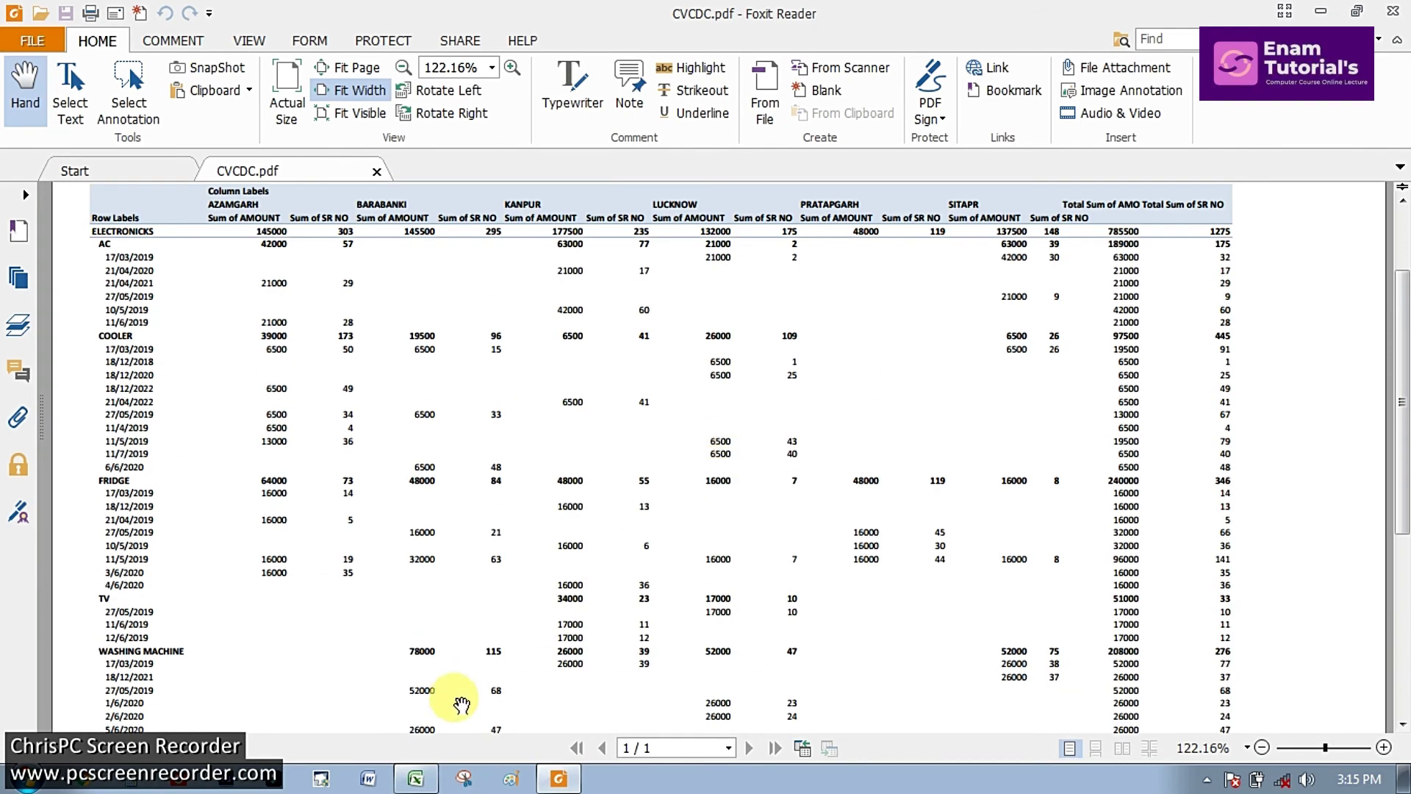
Step: Switch back to the PIVOT 01 workbook in Excel and close the print preview to return to the PivotTable
click(415, 779)
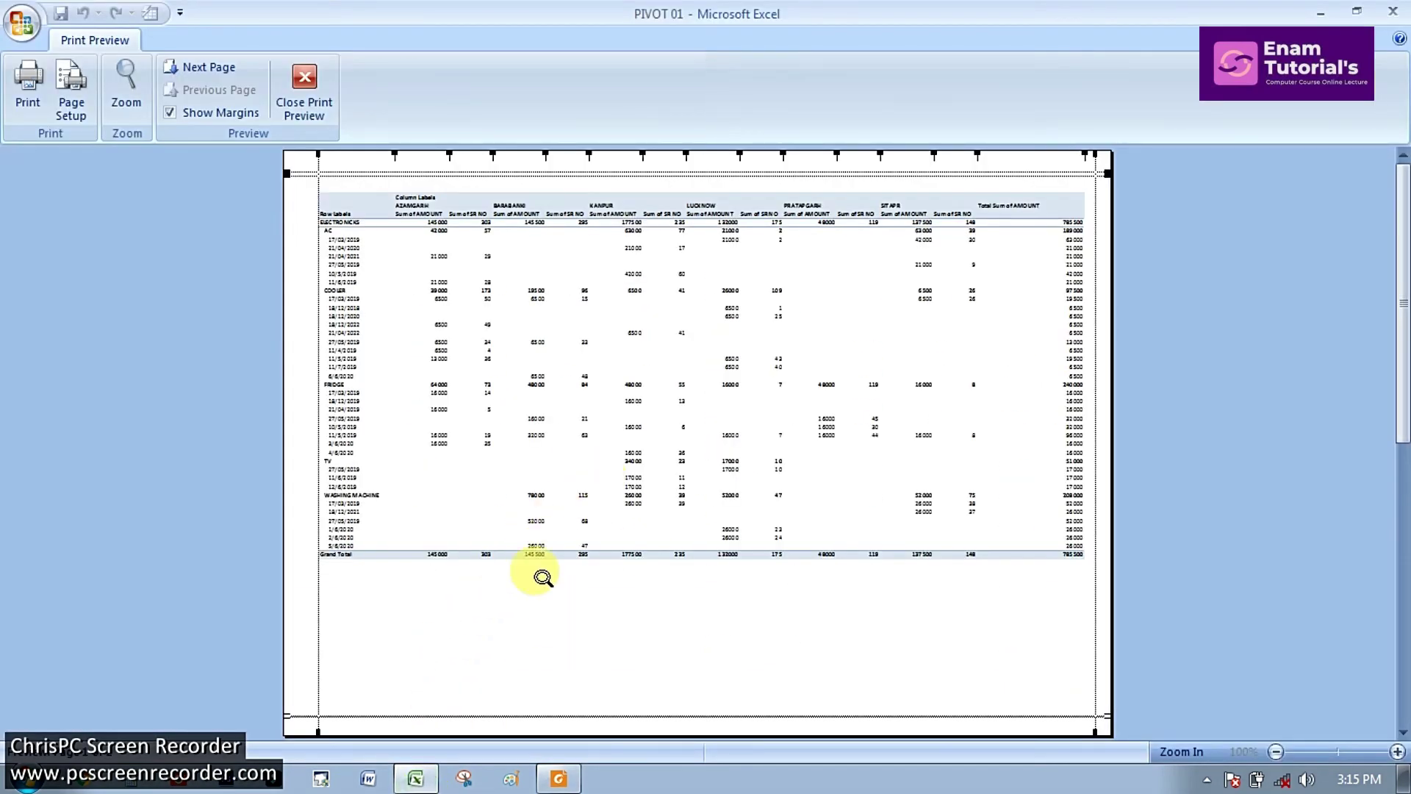
click(305, 94)
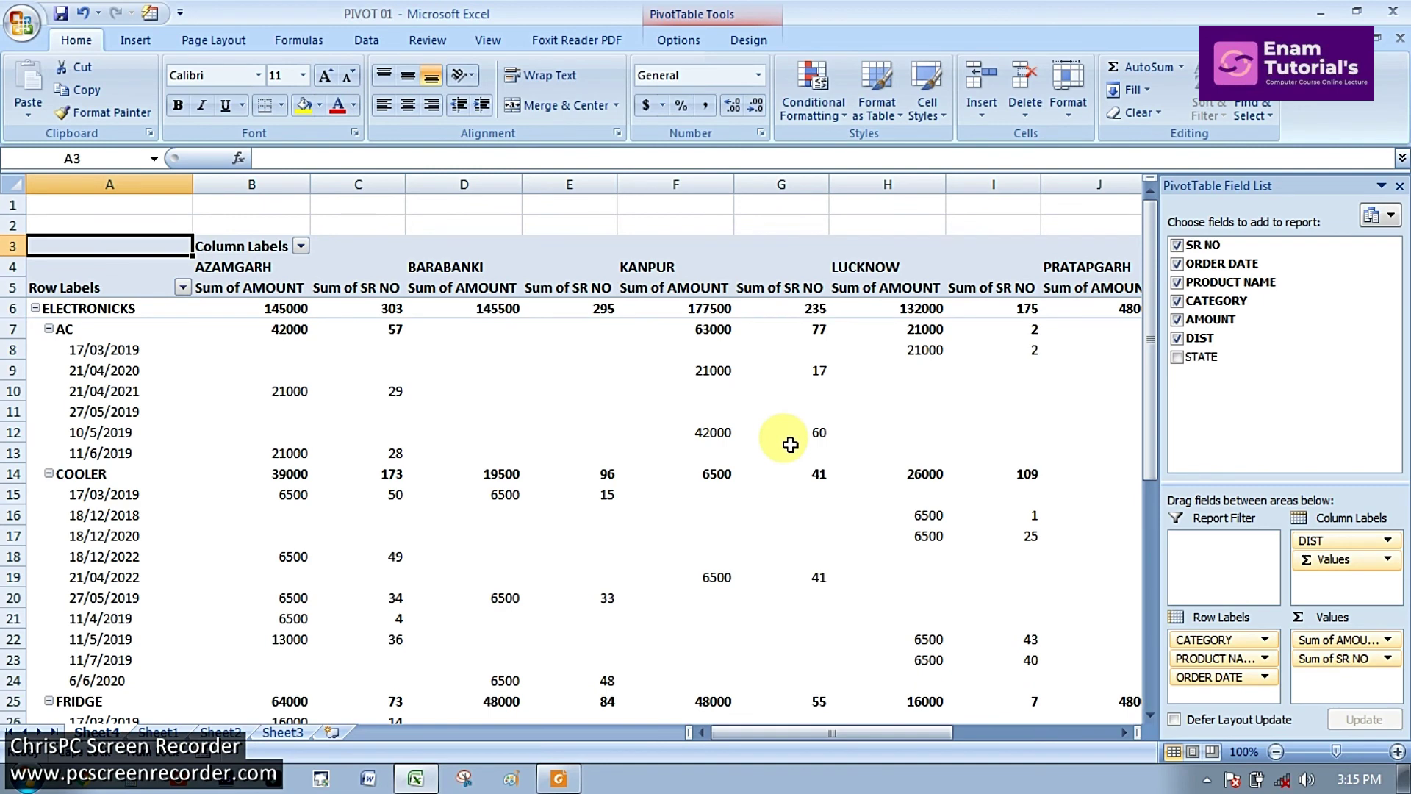
click(301, 246)
click(303, 245)
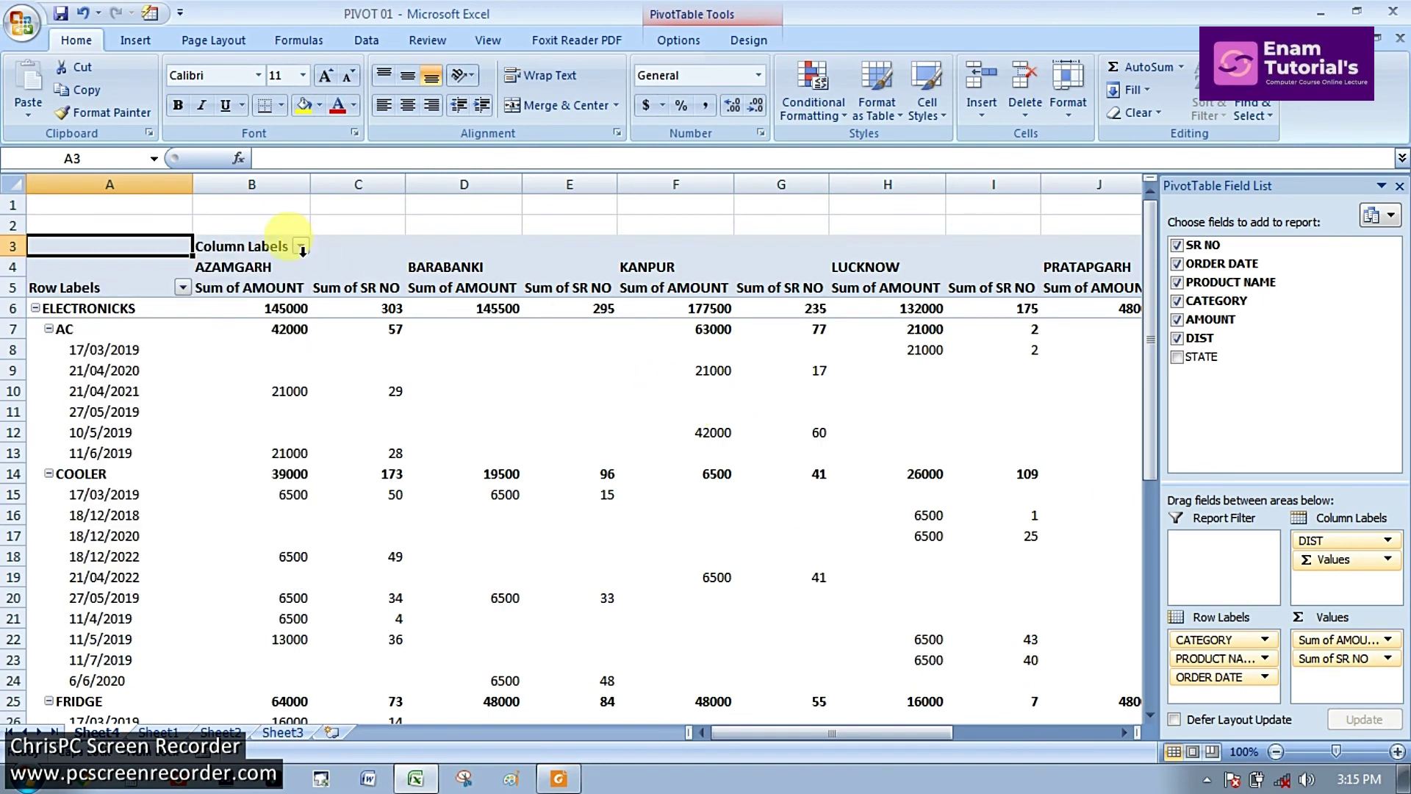
Step: Examine the PivotTable with districts as column labels, from its column headings down to the Grand Total row
scroll(507, 510, down, 5)
scroll(513, 512, down, 4)
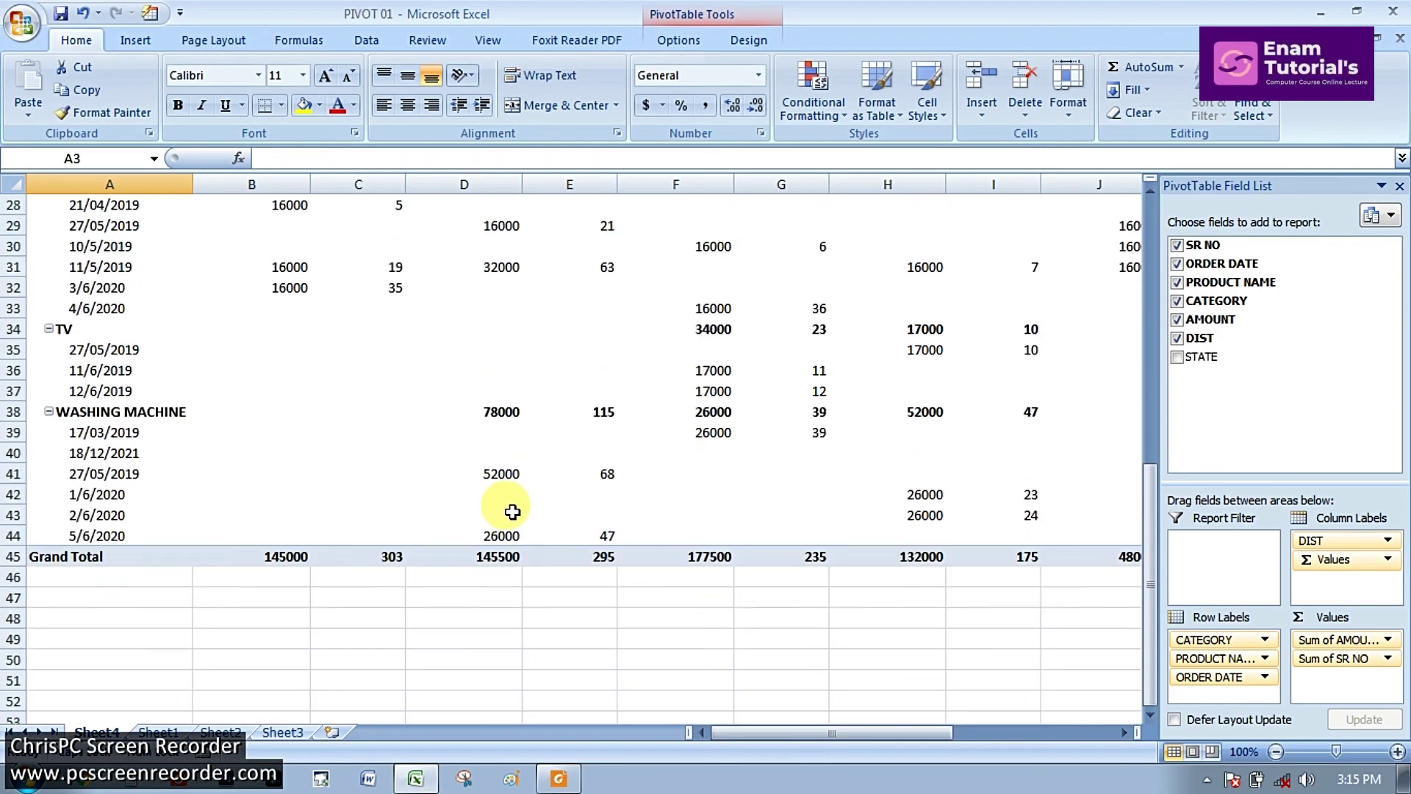
scroll(512, 512, up, 8)
scroll(512, 512, up, 1)
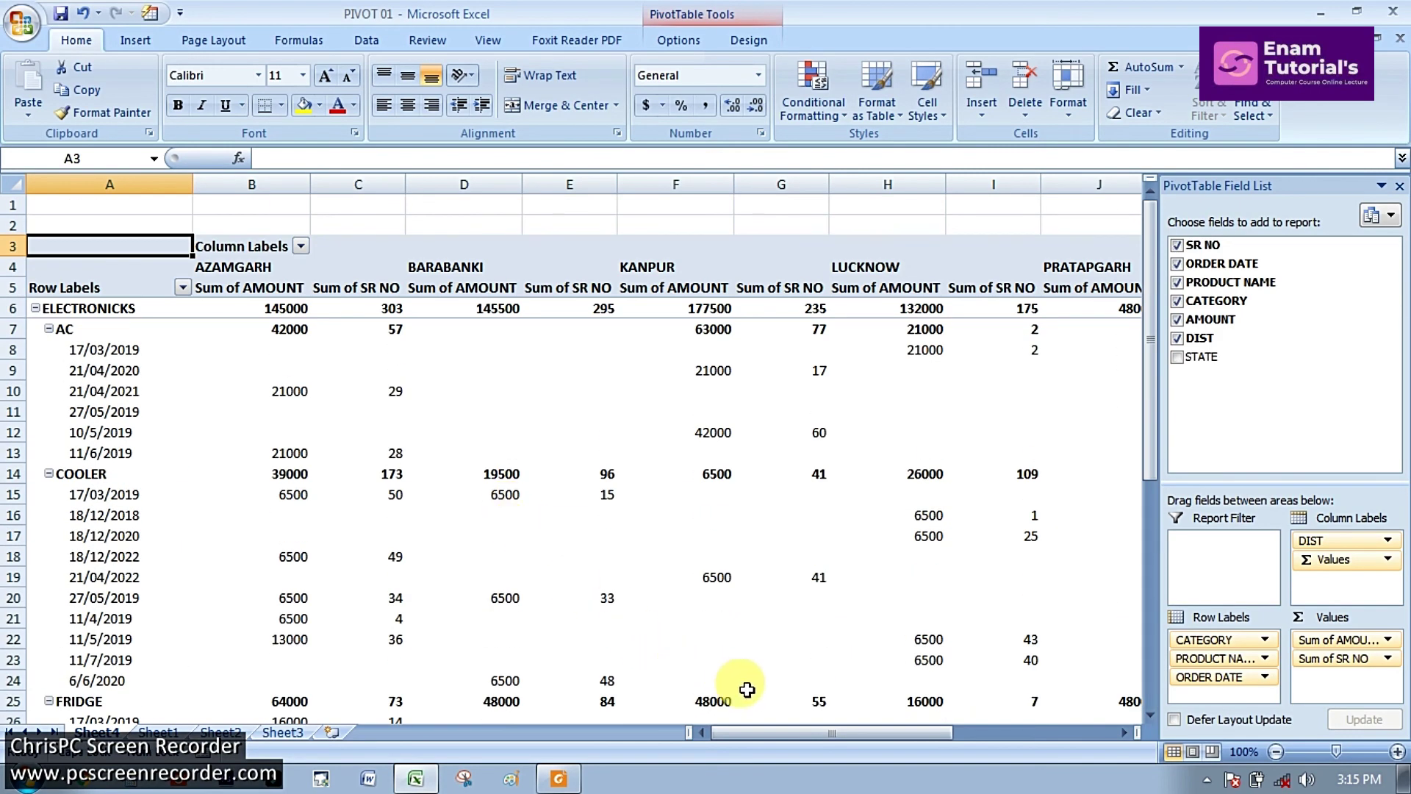
mouse_move(774, 735)
mouse_down()
mouse_move(977, 735)
mouse_move(769, 743)
mouse_up()
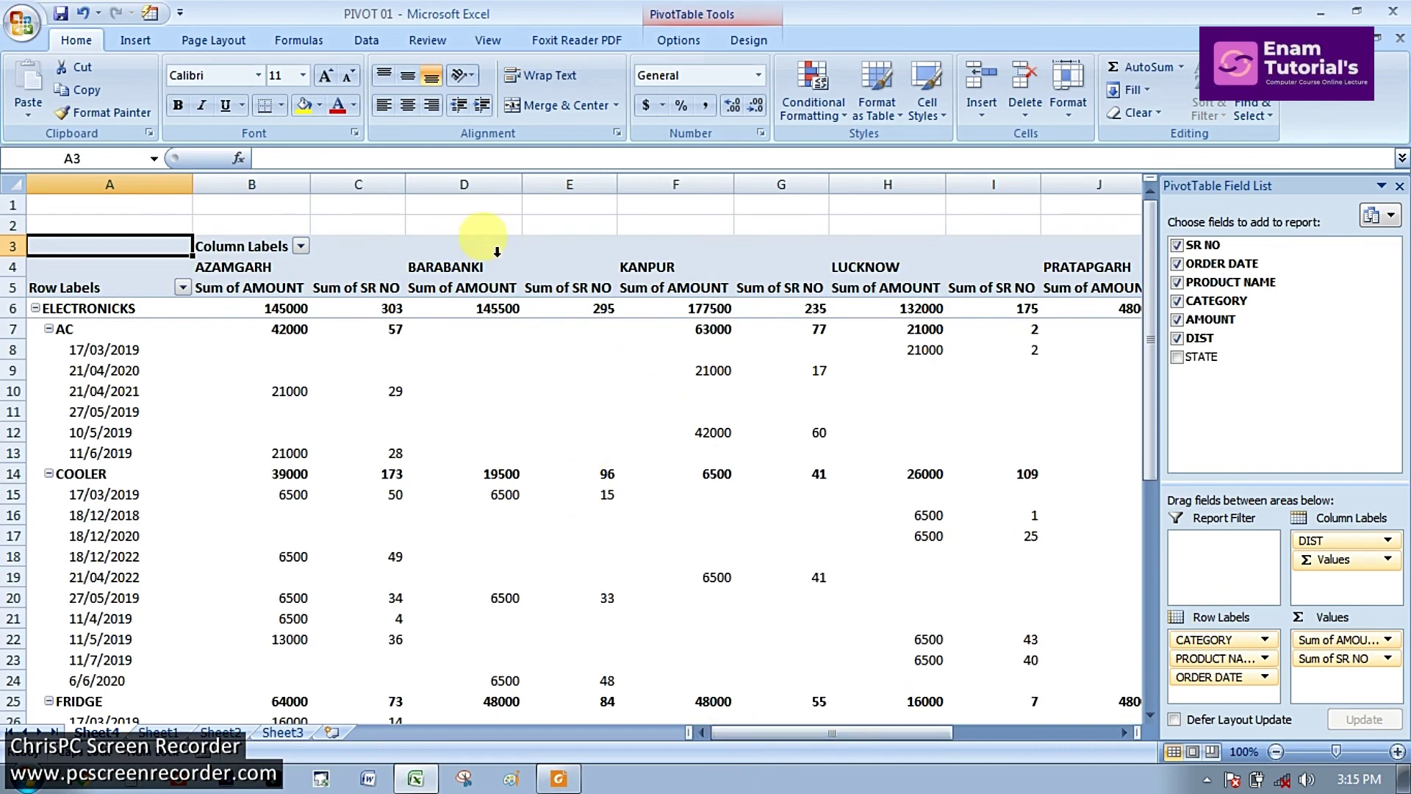
scroll(511, 350, down, 4)
scroll(511, 350, up, 3)
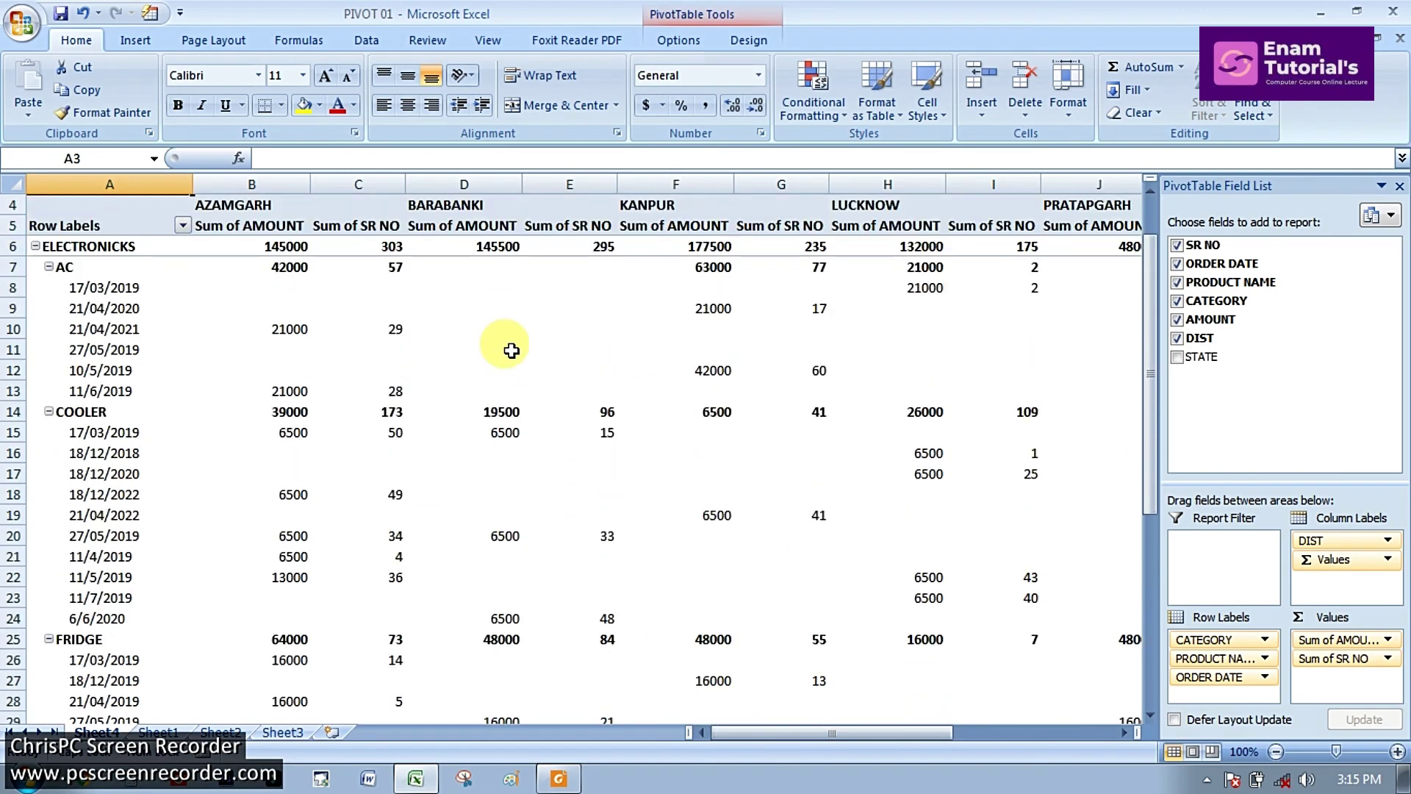
scroll(511, 350, up, 1)
scroll(512, 350, down, 4)
scroll(512, 350, down, 3)
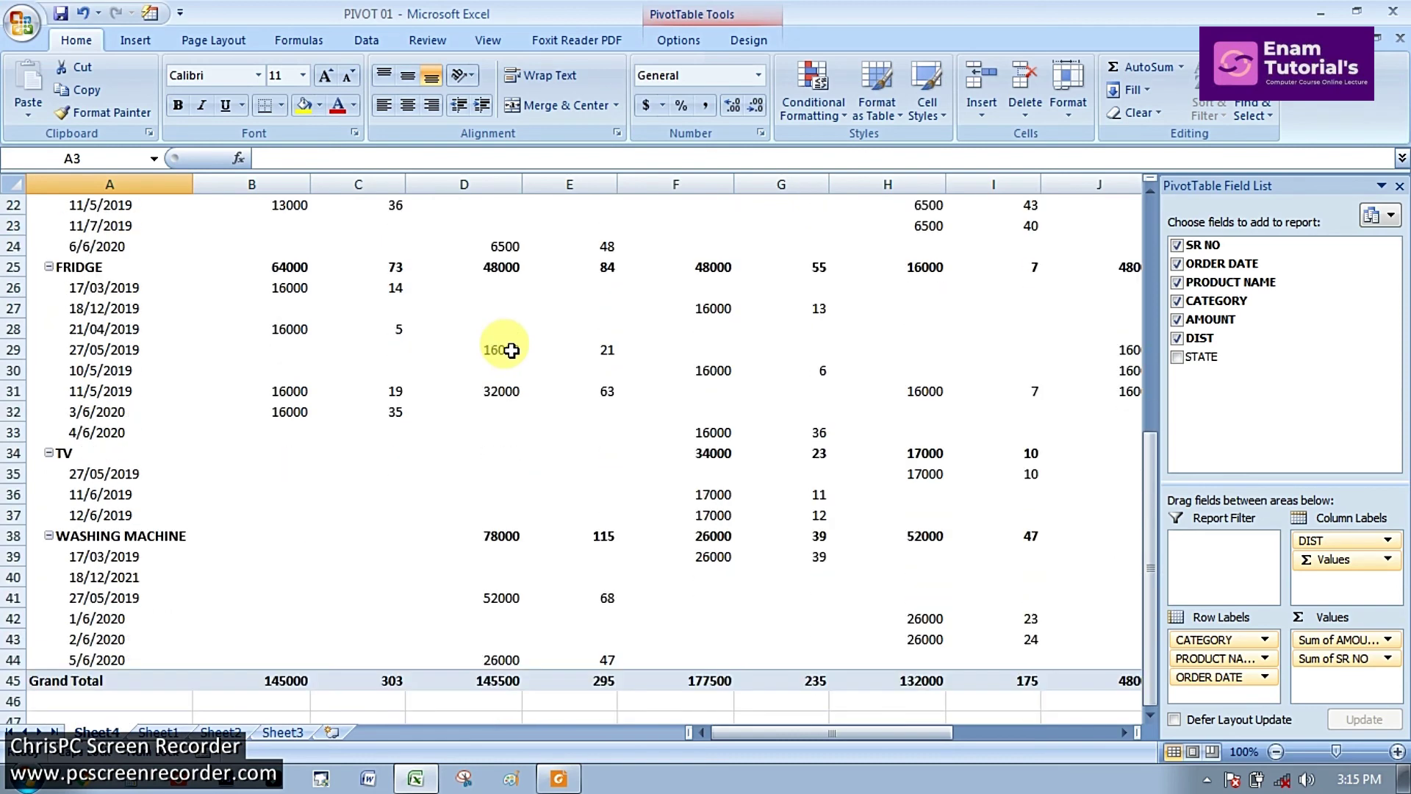
scroll(512, 350, up, 5)
Step: Clear the PivotTable layout by removing DIST, CATEGORY, PRODUCT NAME, ORDER DATE, SR NO and AMOUNT from the report
click(1177, 338)
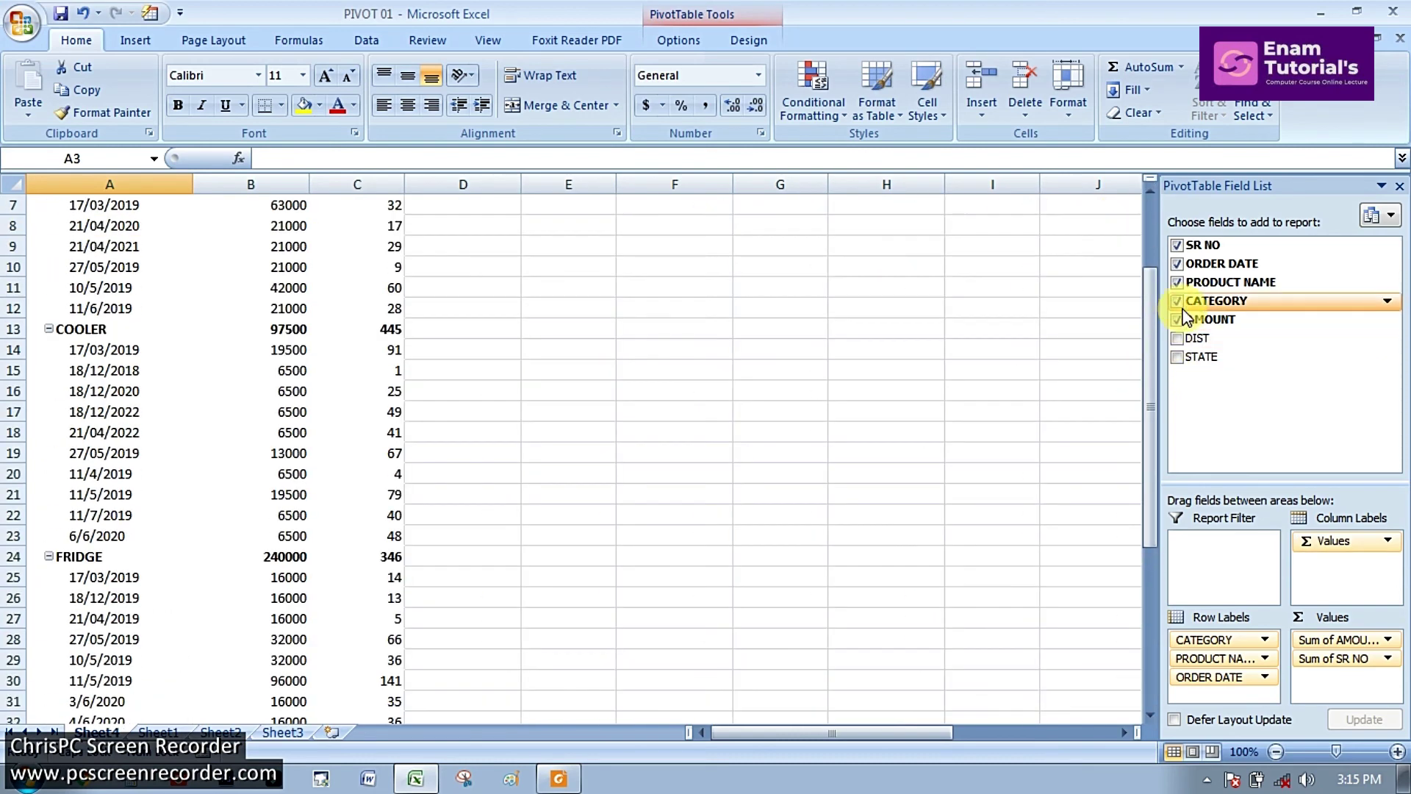
click(1177, 300)
click(1177, 282)
click(1177, 263)
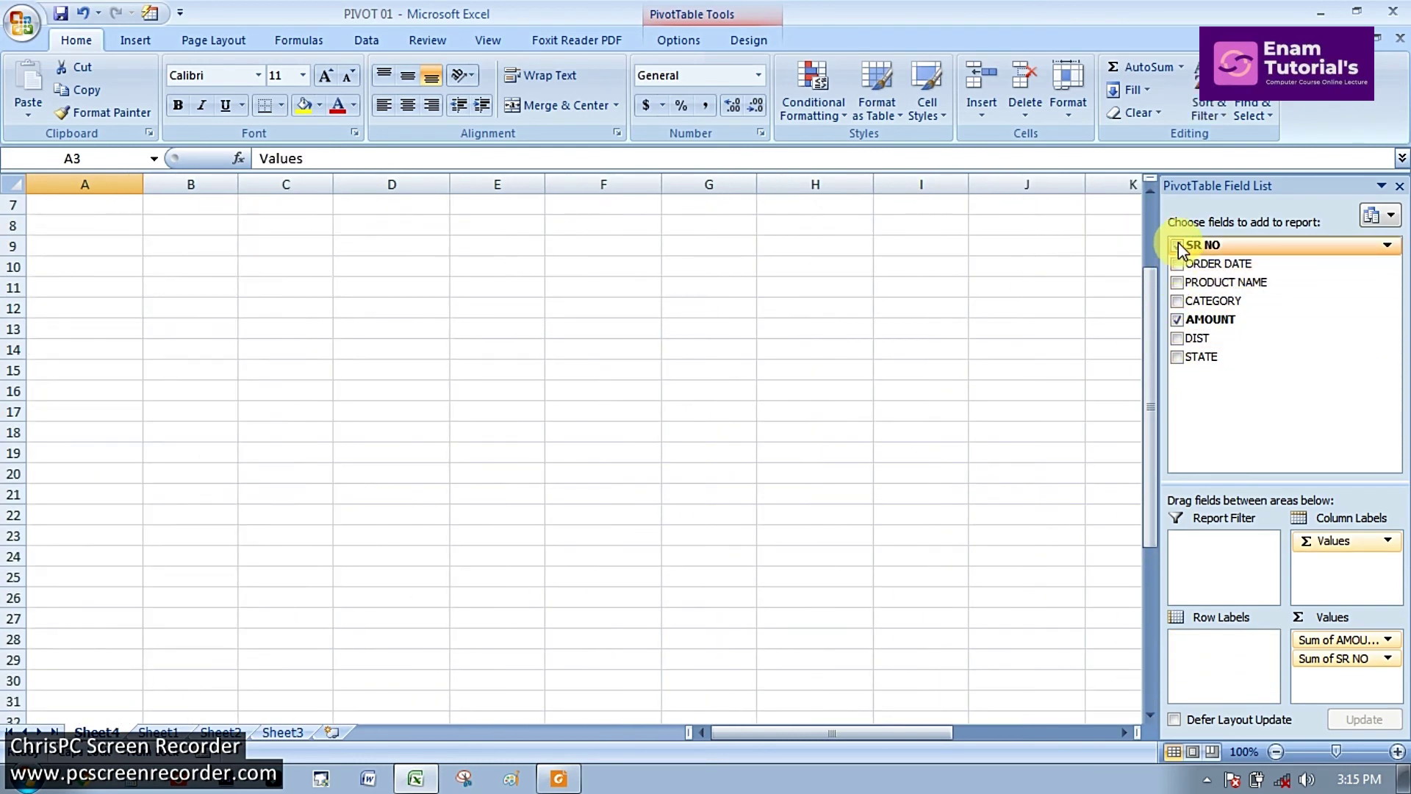
click(1179, 244)
click(1179, 320)
Step: Rebuild the report with DIST, CATEGORY, PRODUCT NAME and ORDER DATE as nested row labels and the sums of AMOUNT and SR NO as values
click(1177, 339)
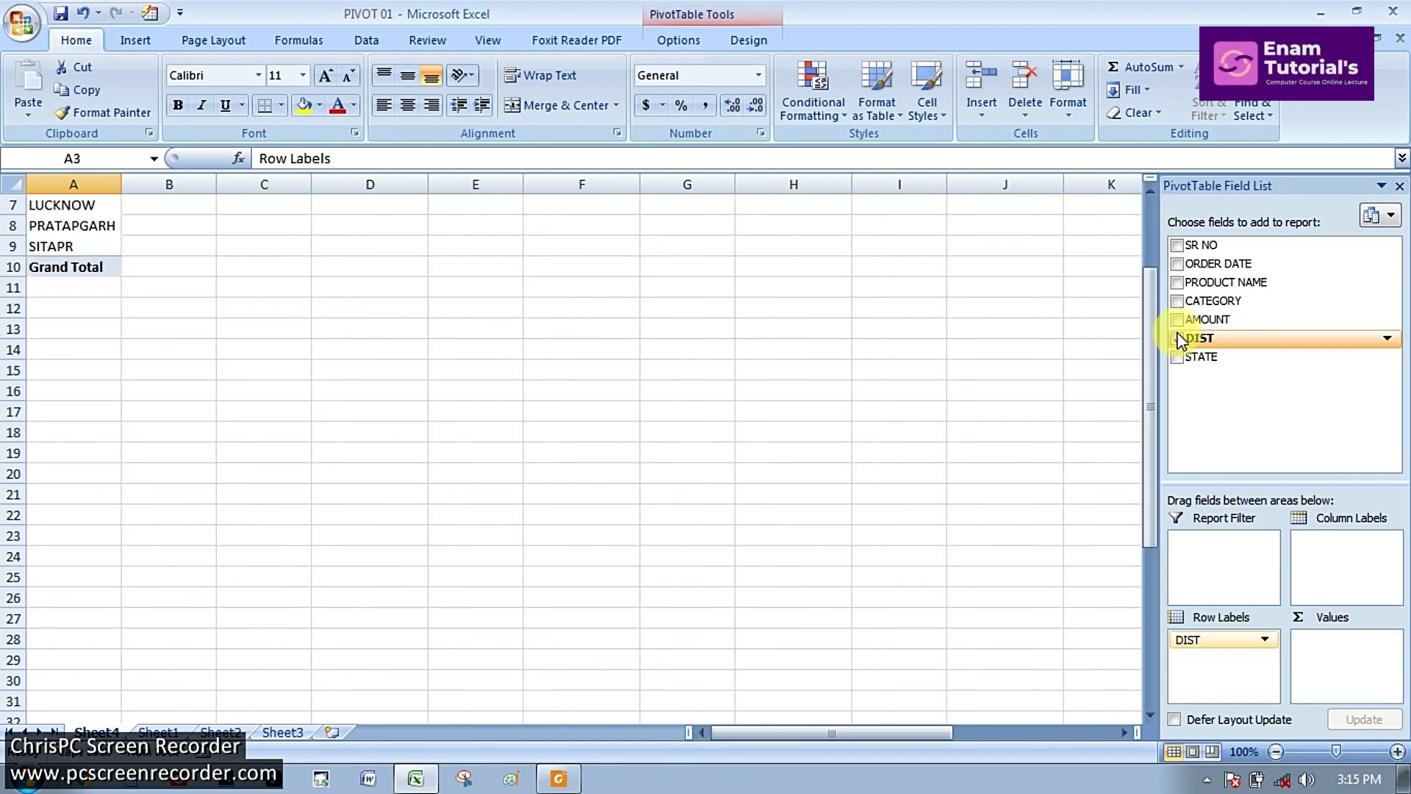
click(1177, 301)
click(1177, 282)
click(1177, 321)
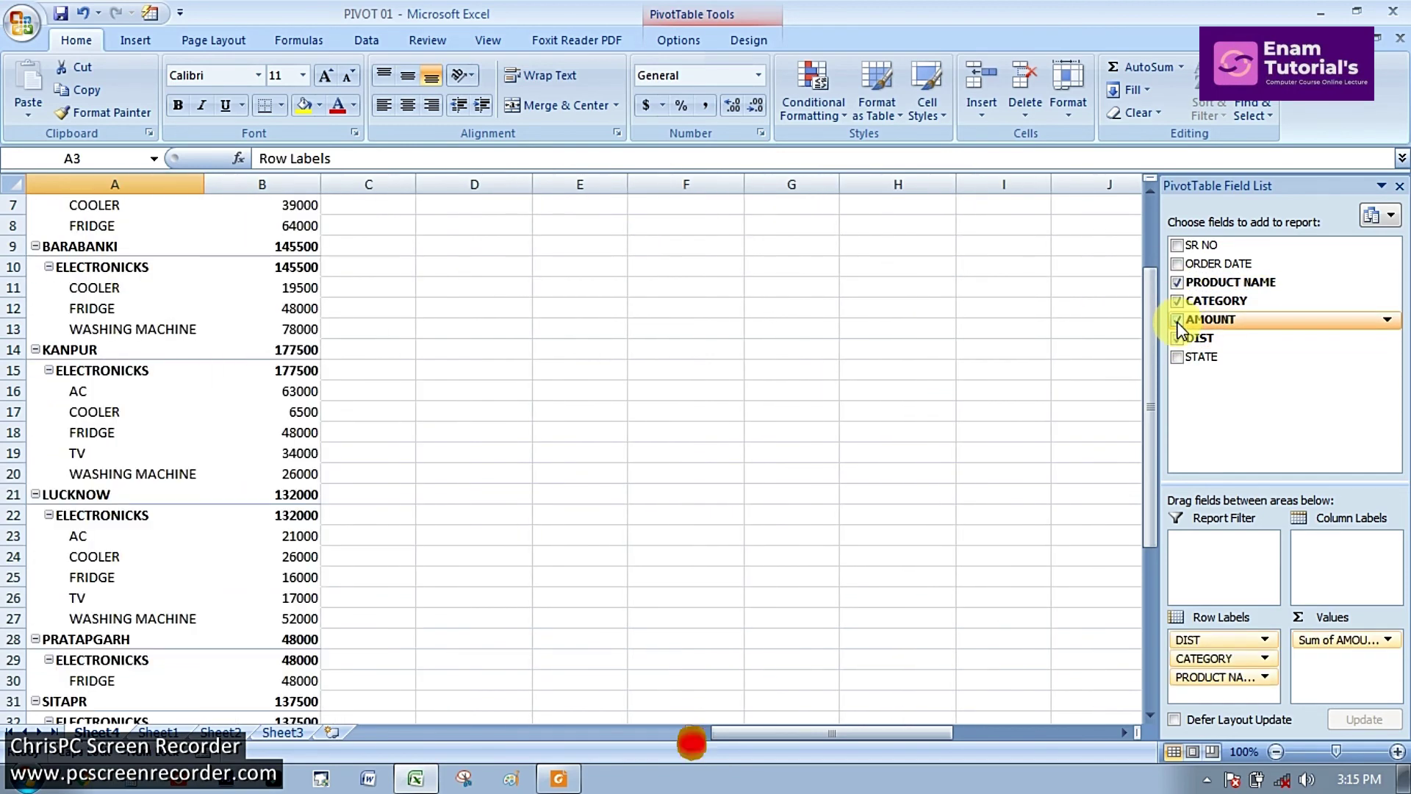
click(1179, 264)
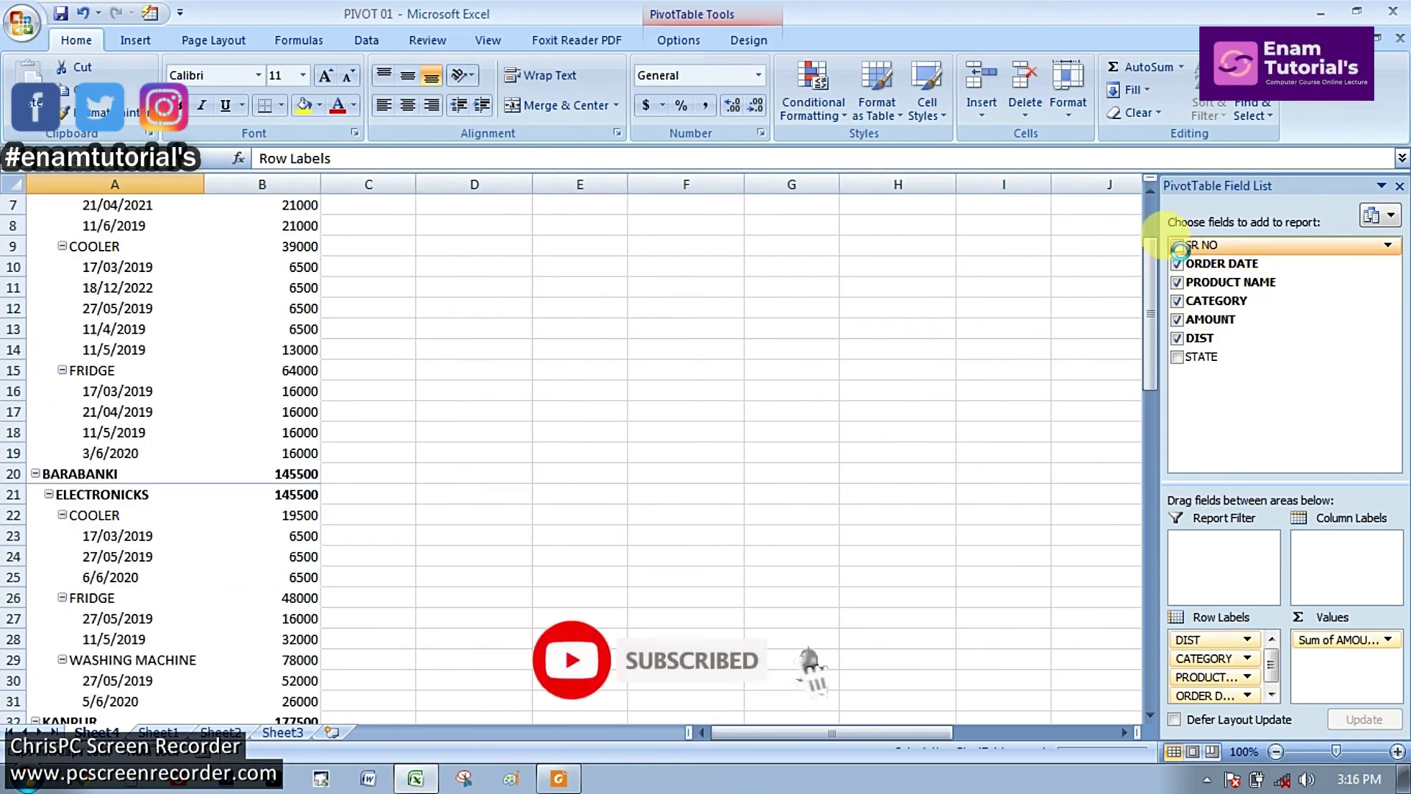
click(1178, 246)
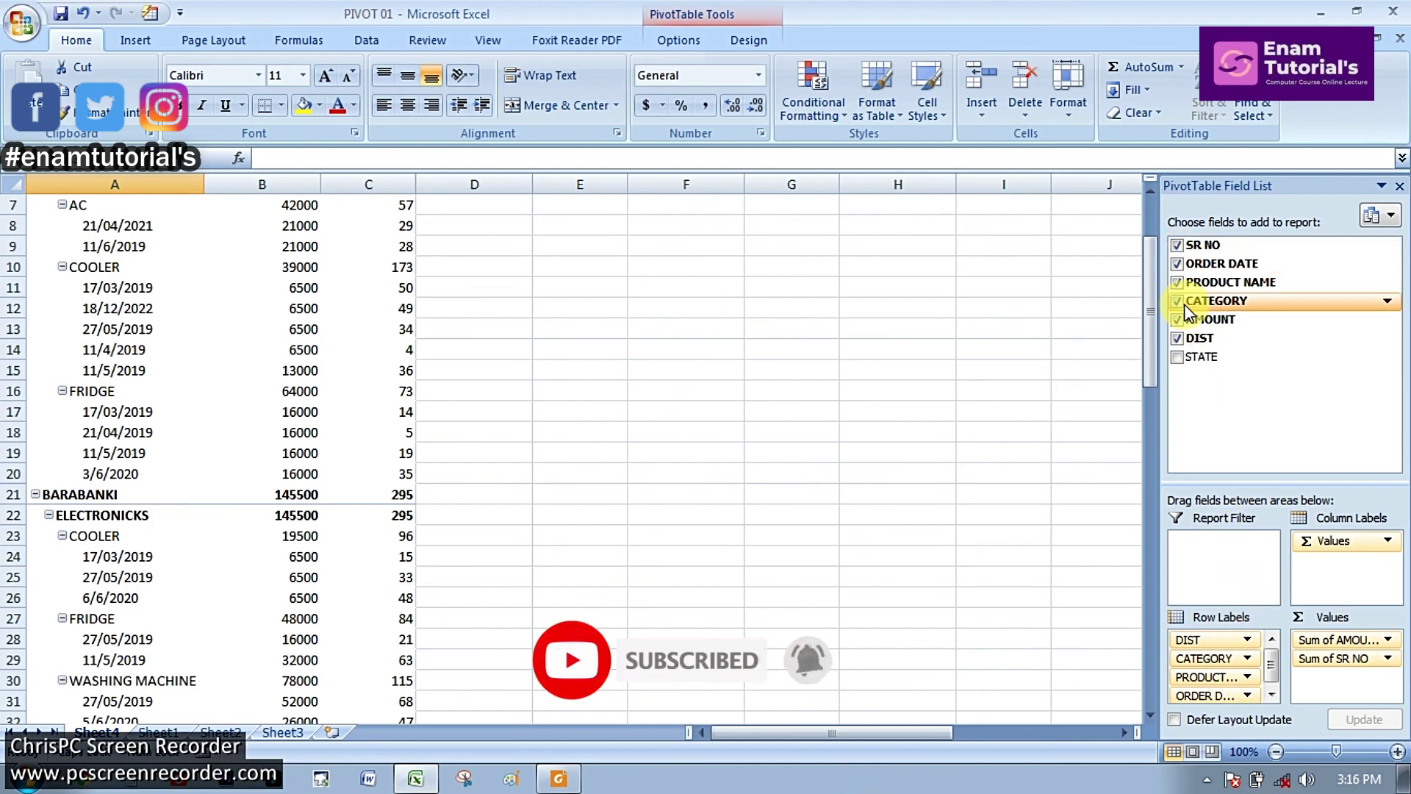